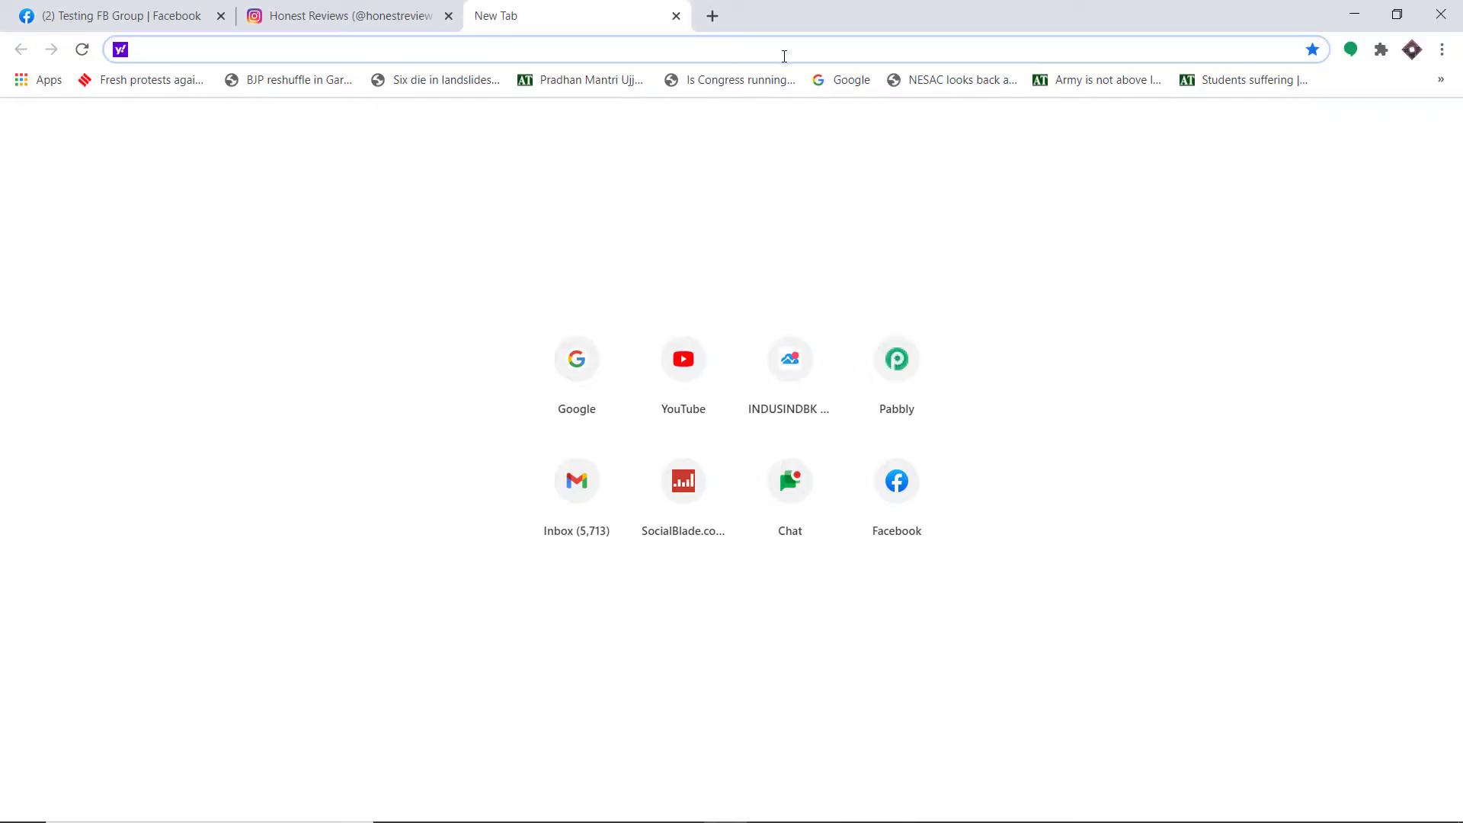
- Load pabbly.com, go to the Connect product, sign in, and launch Pabbly Connect from All Apps
type("Pabbly.com")
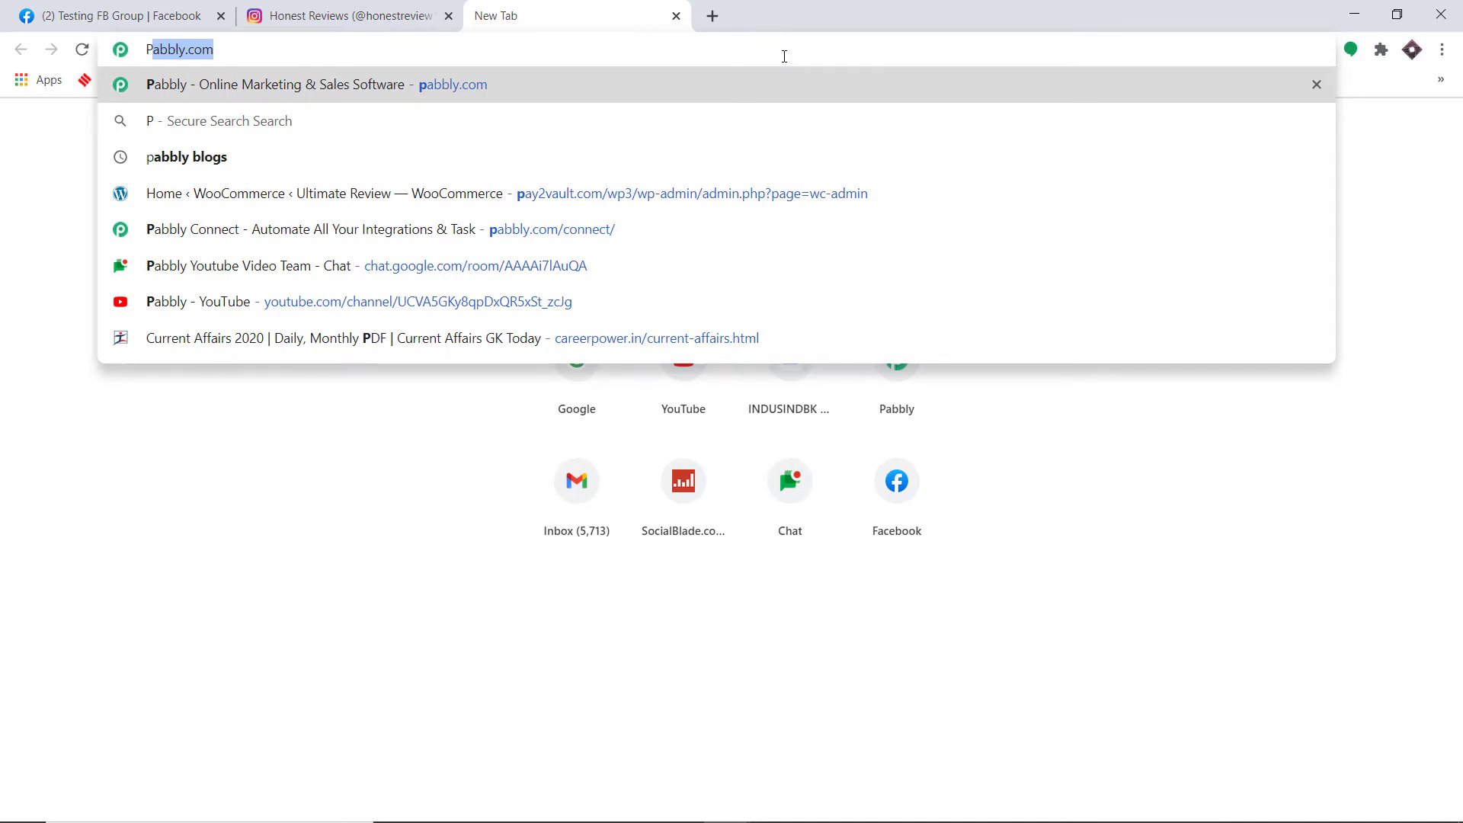
key("Return")
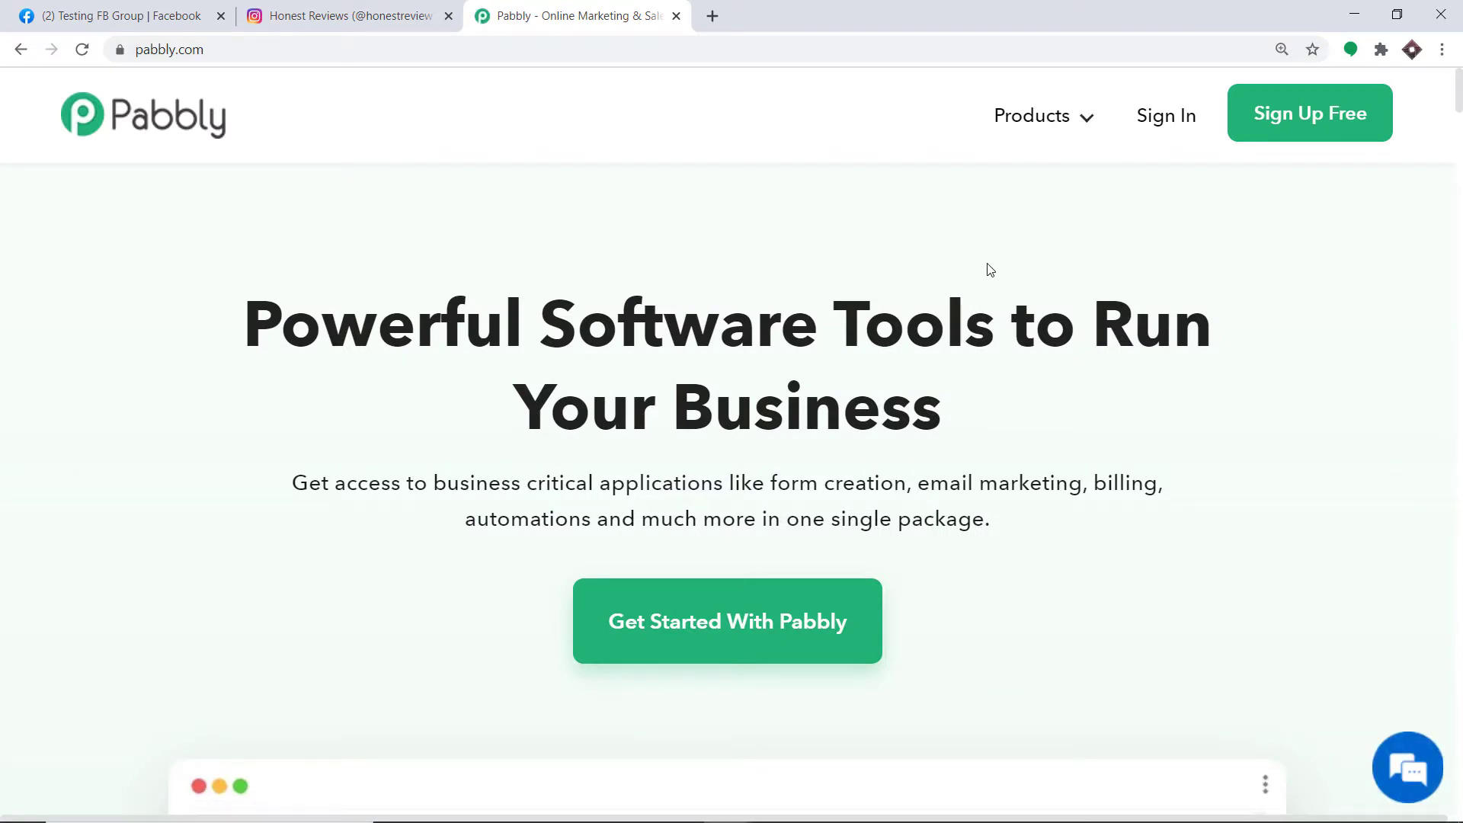
mouse_move(1047, 127)
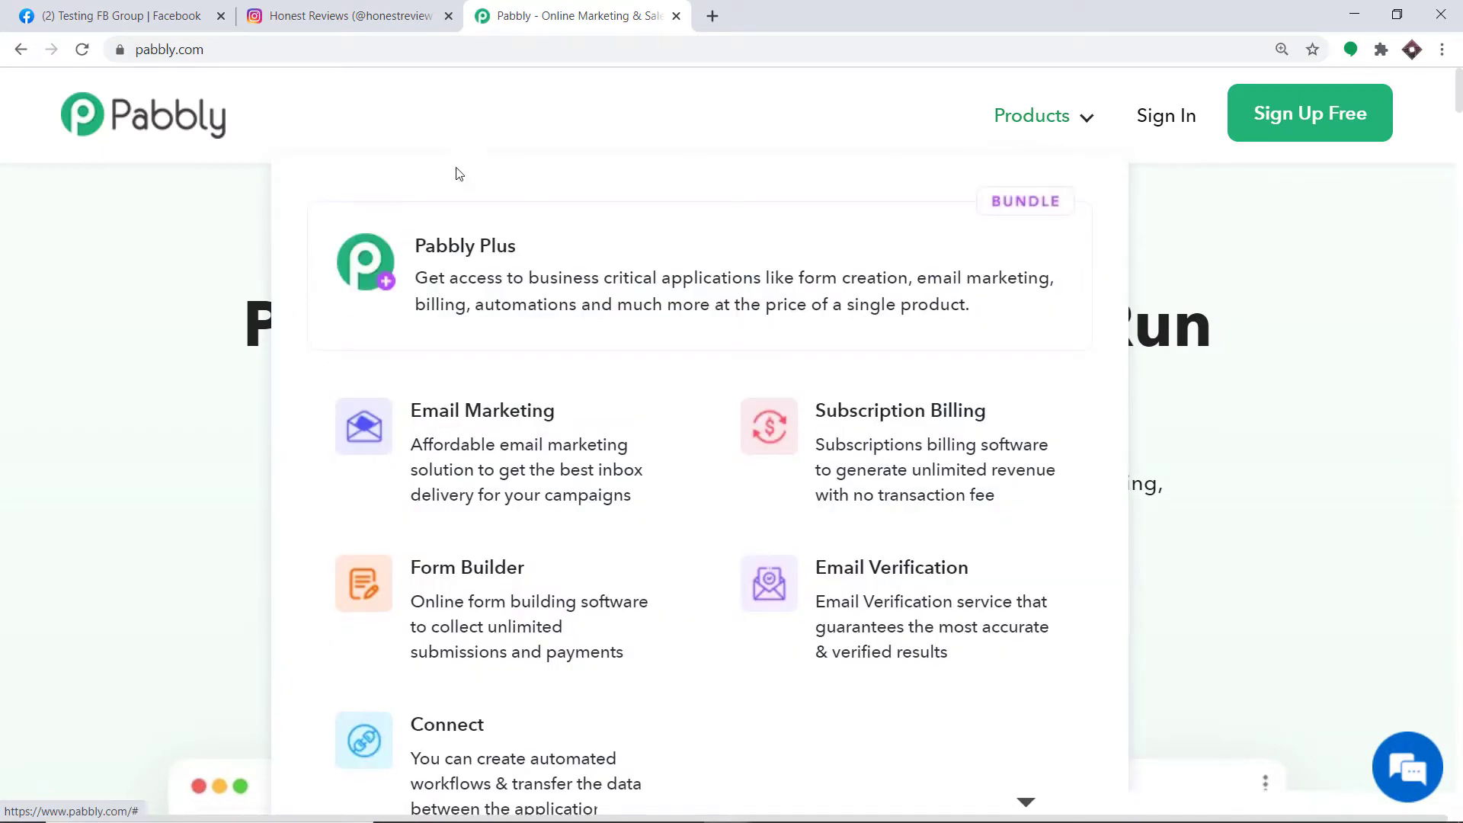
left_click(468, 728)
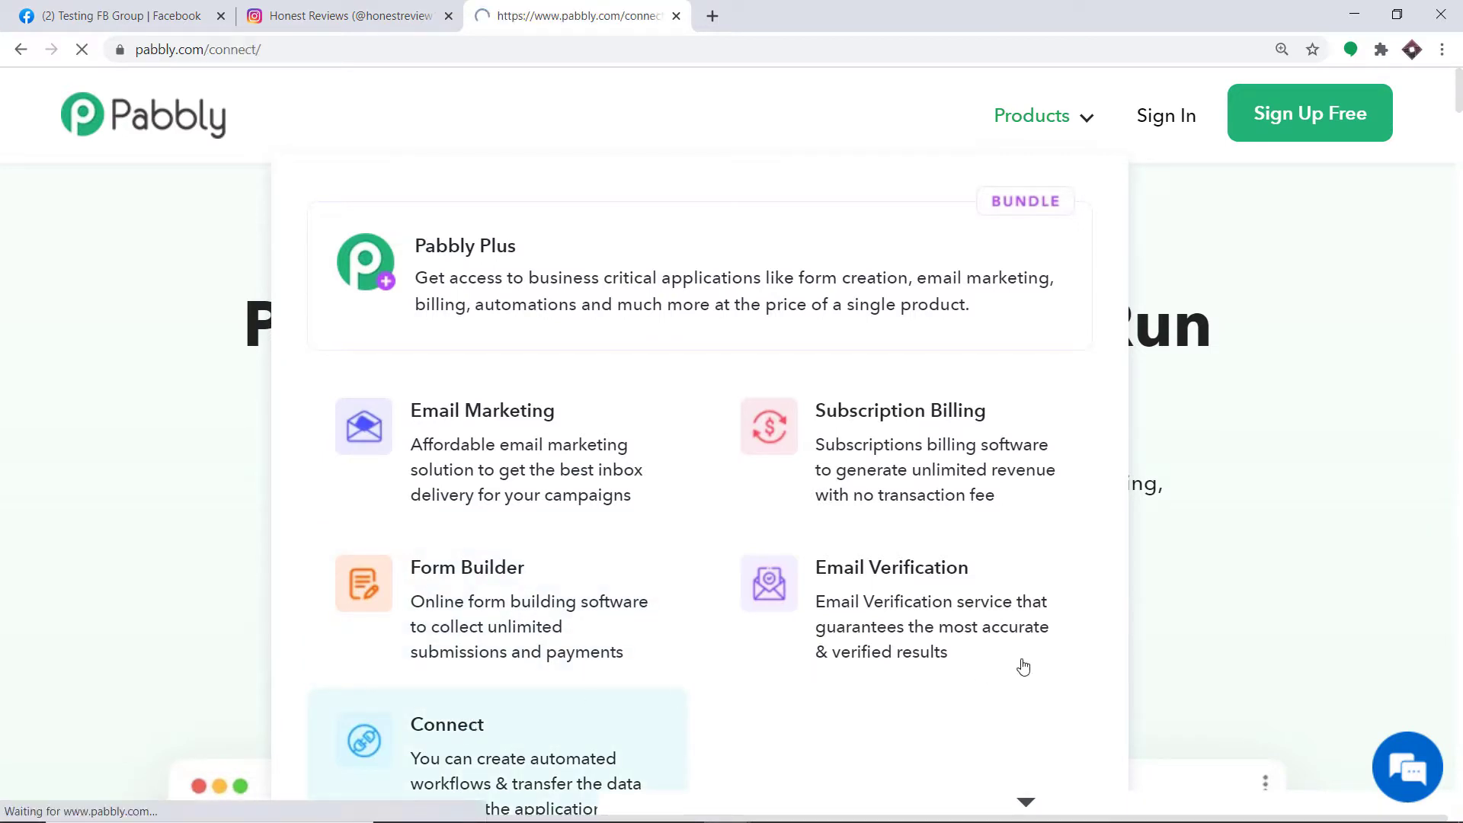
left_click(1167, 122)
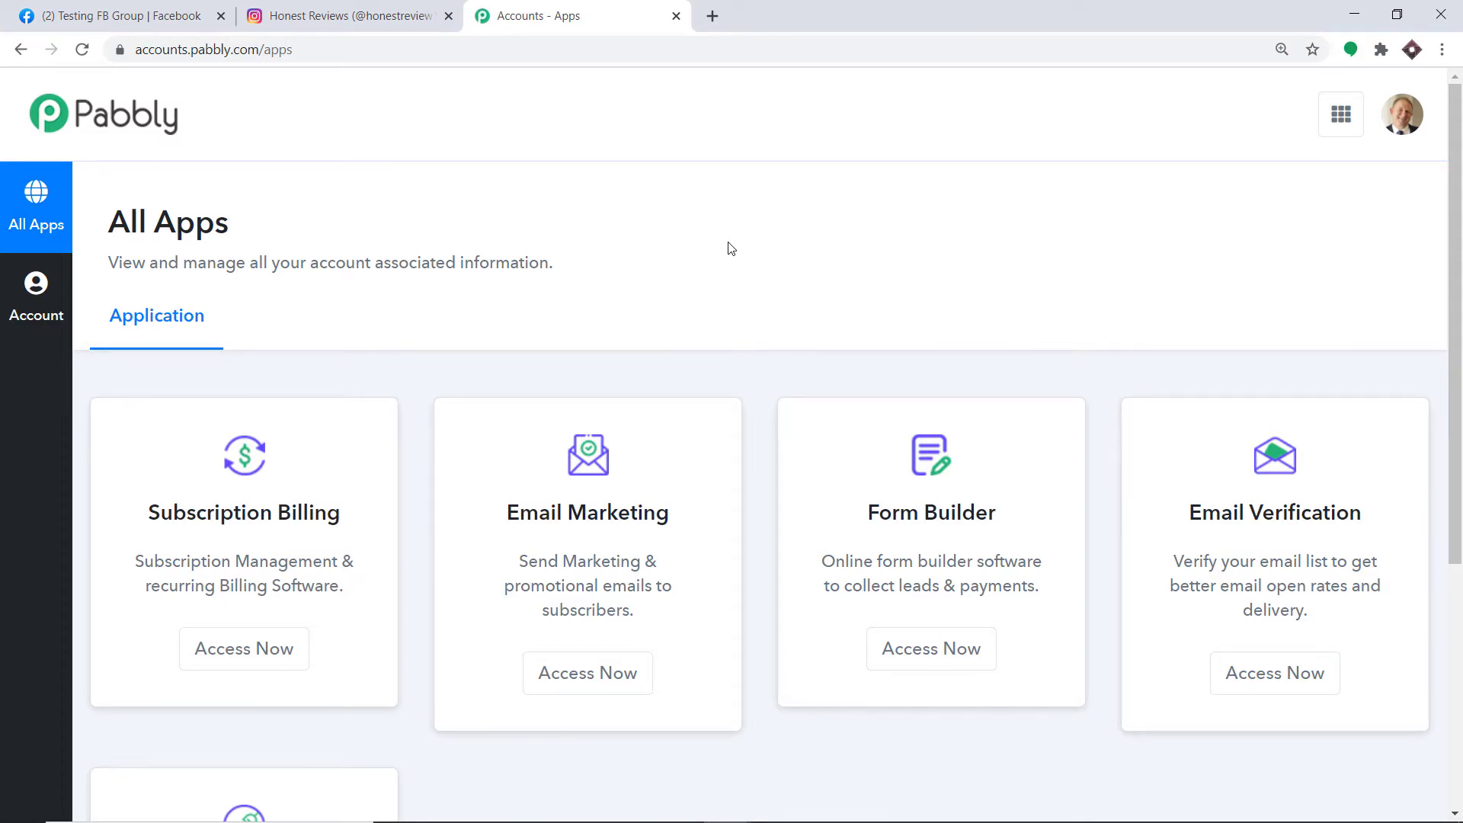
scroll(729, 250, "down", 5)
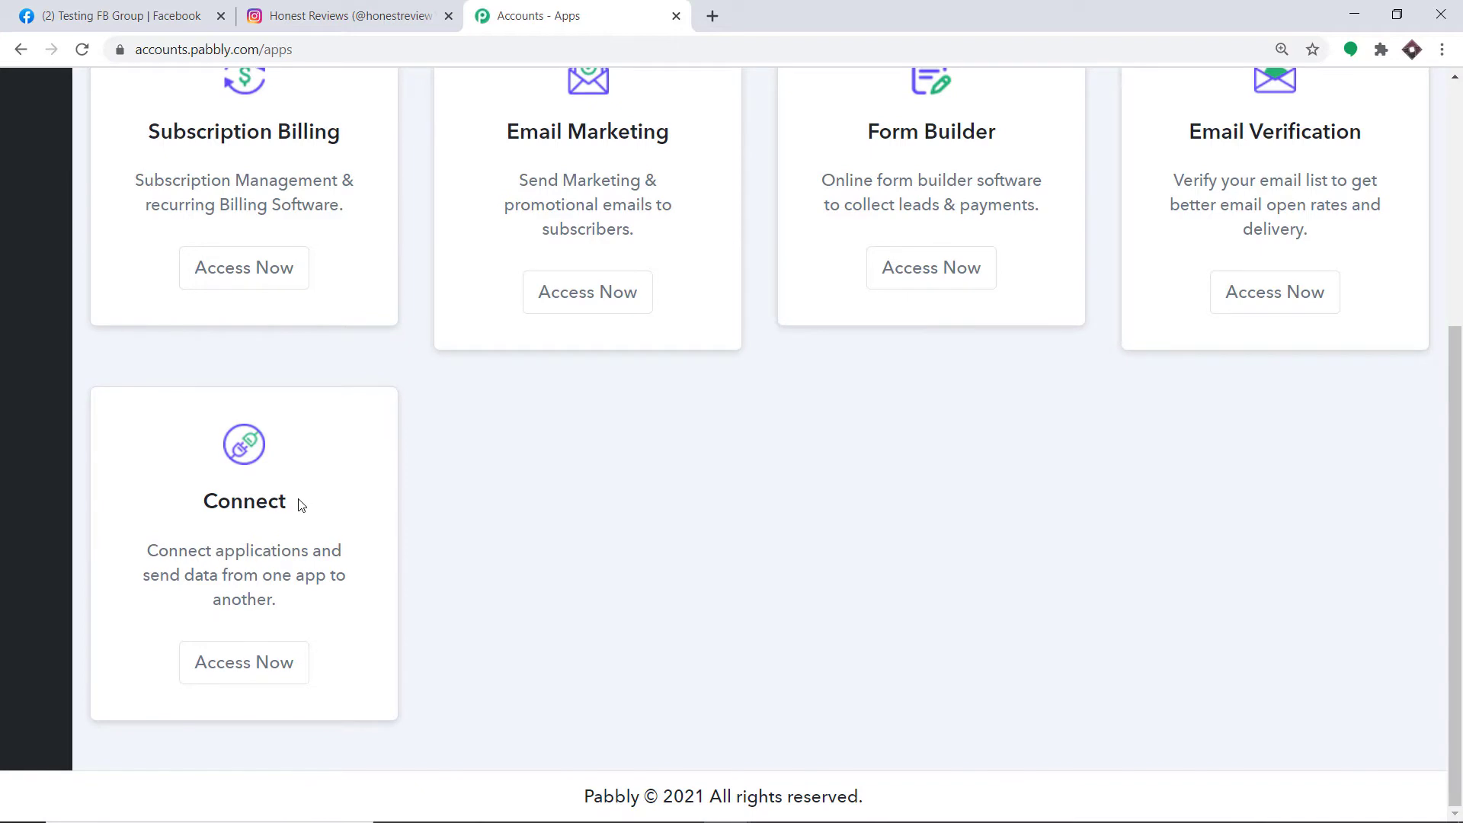
left_click(203, 662)
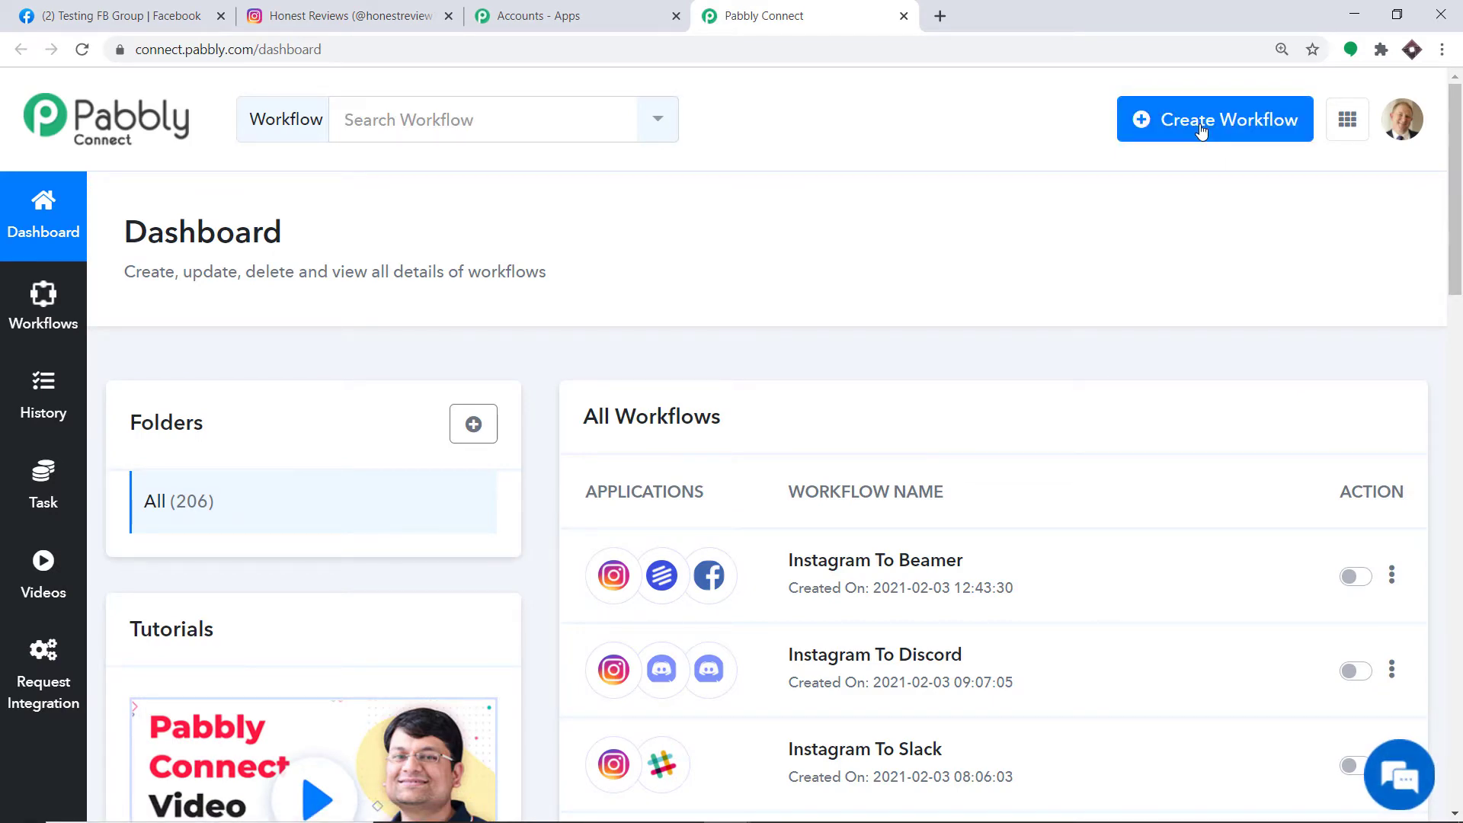
- Create a new workflow named 'Instagram To Facebook'
left_click(1201, 130)
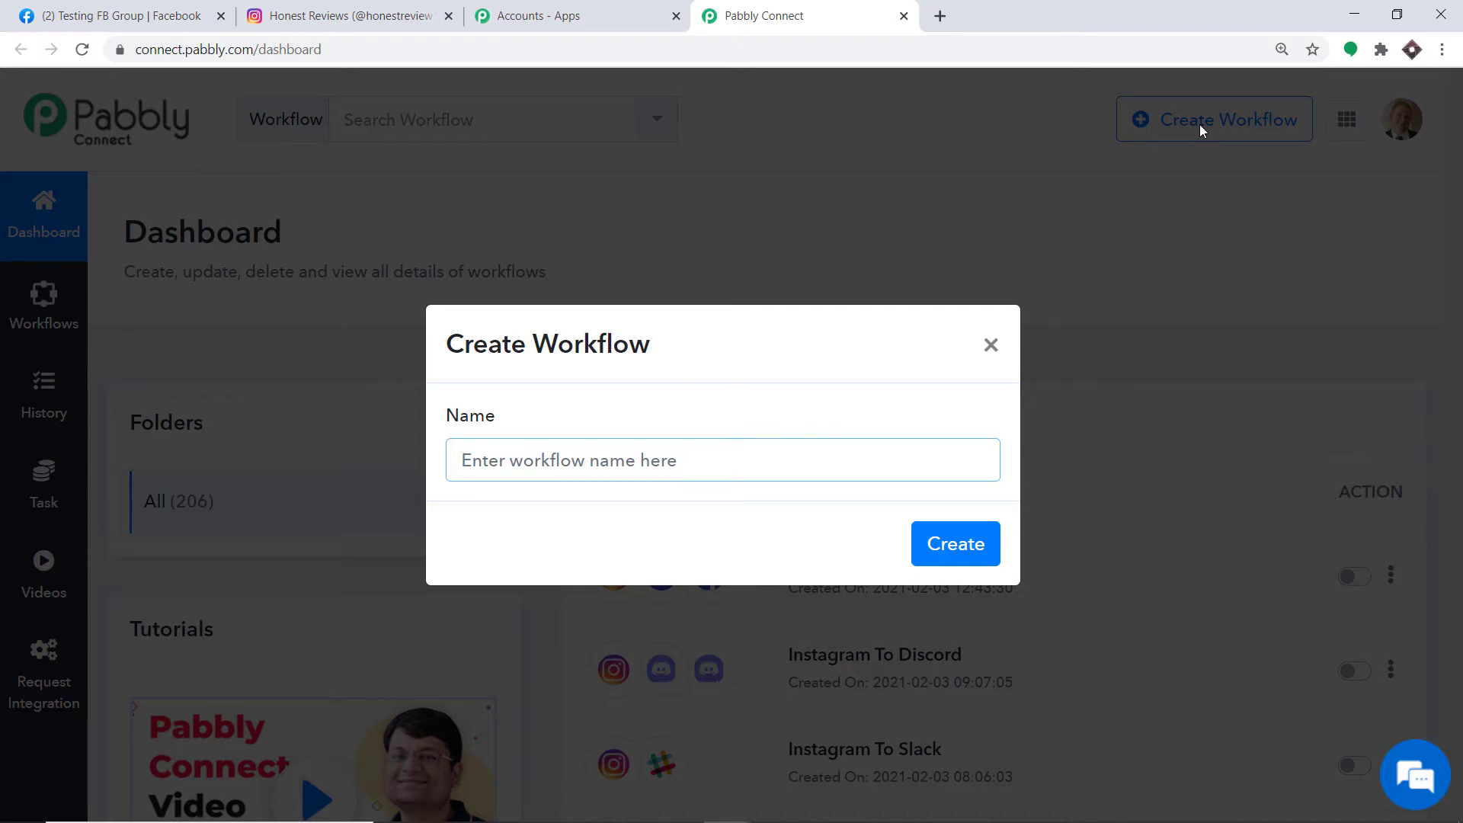
type("Instagram To Facebook")
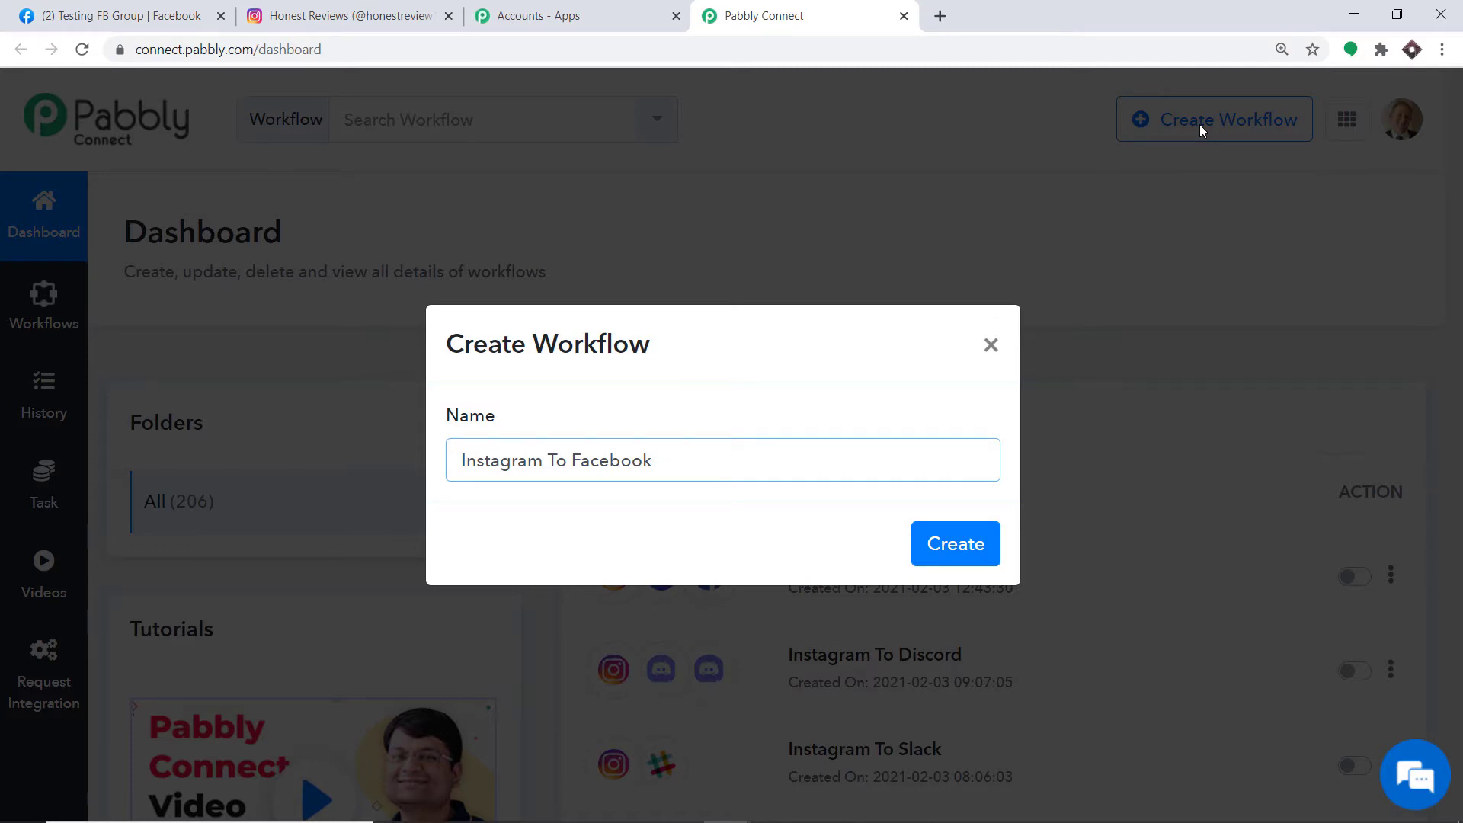
left_click(974, 543)
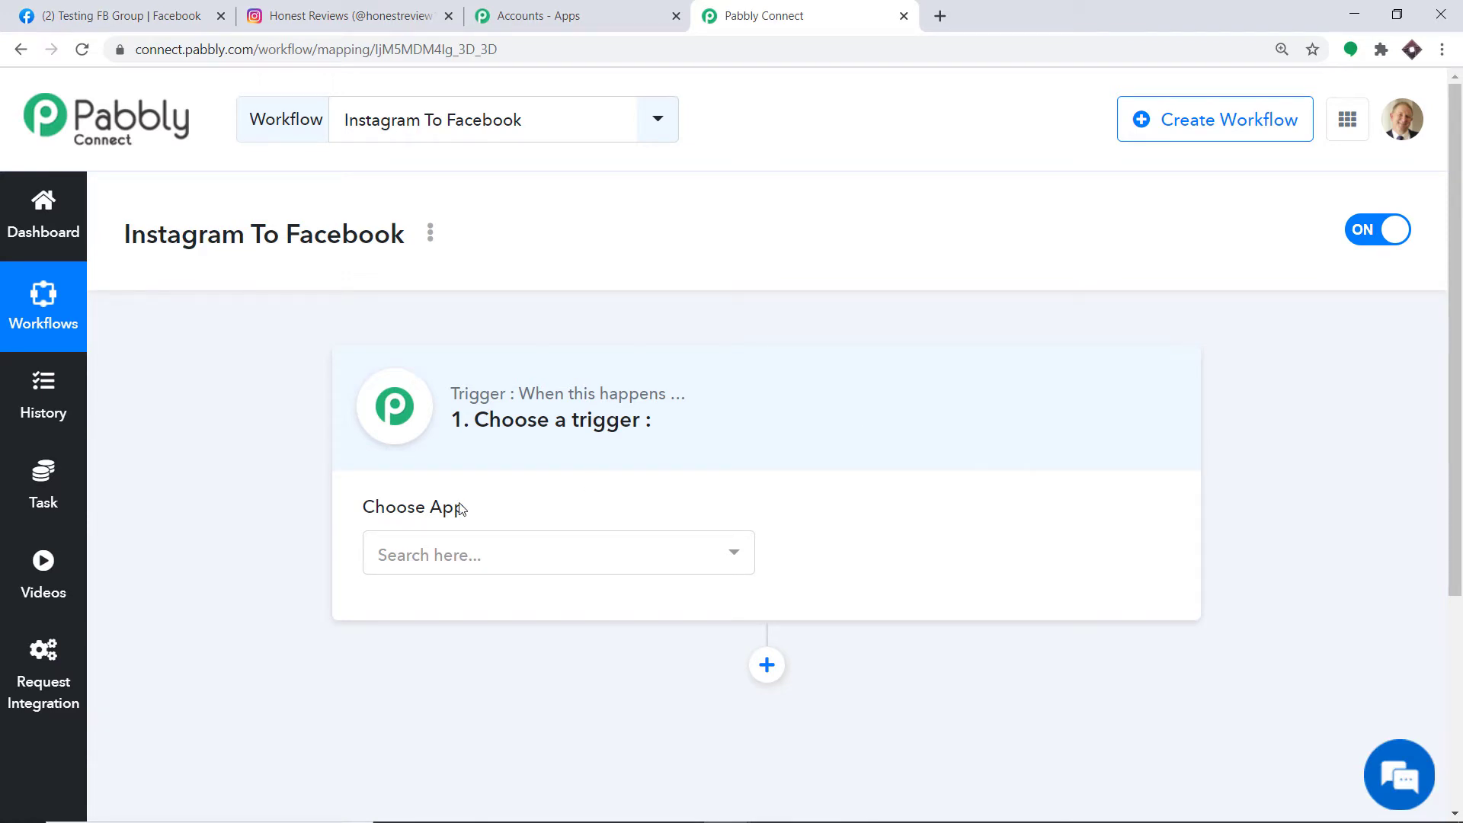
- Set the trigger app to Instagram with the 'New Media Posted in My Account' event
left_click(455, 568)
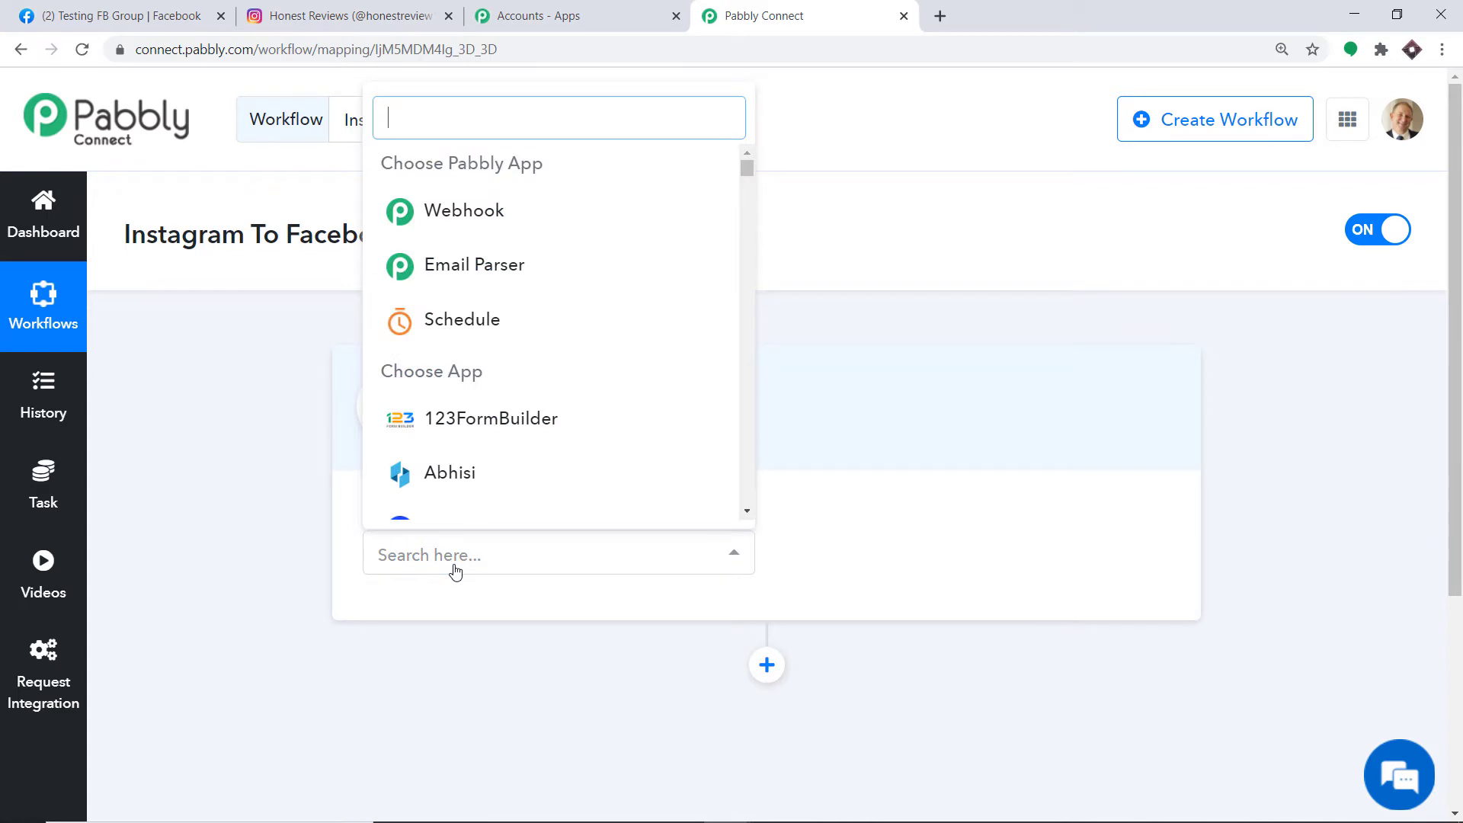
type("inst")
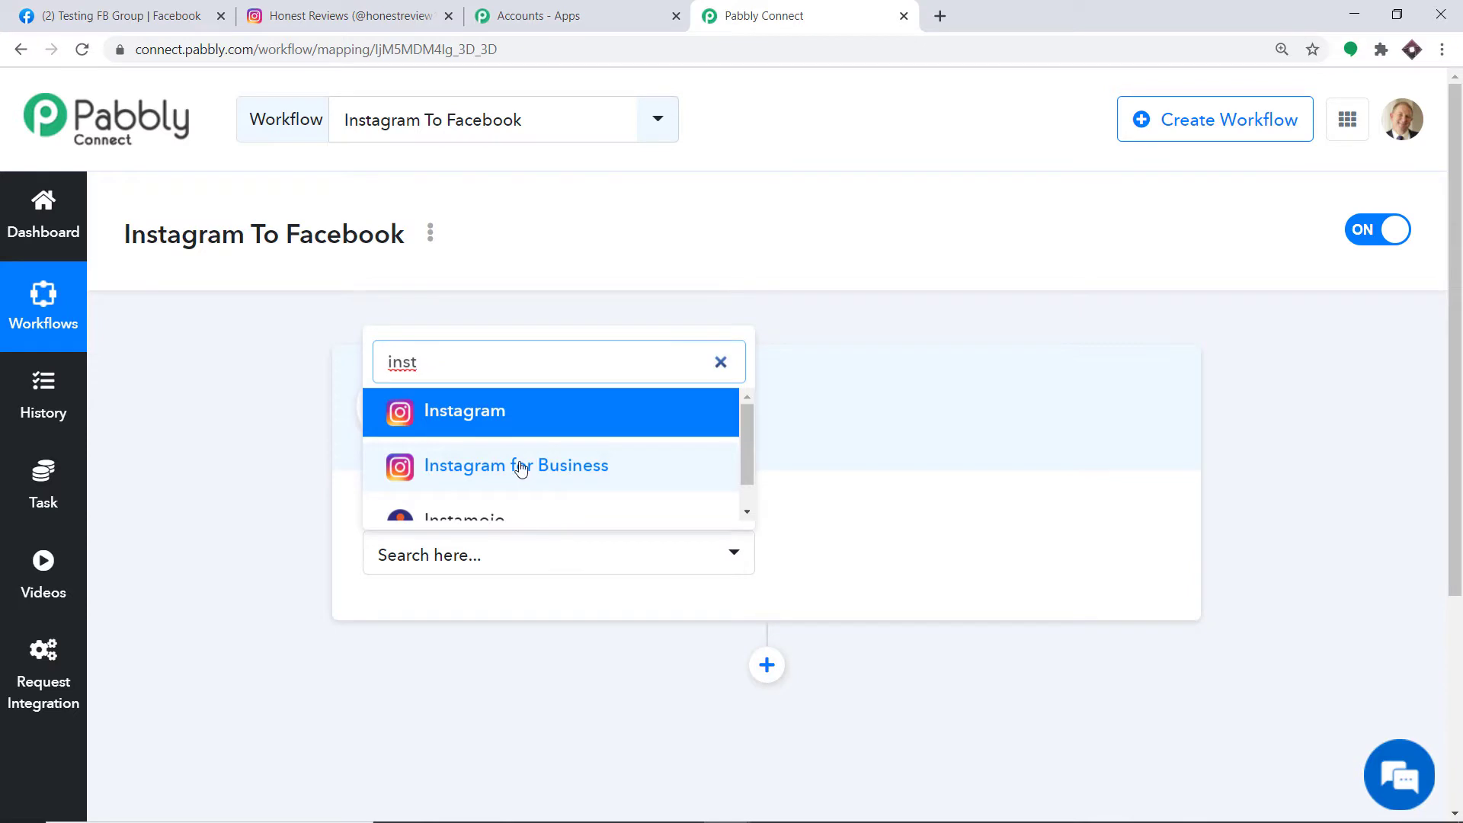
left_click(426, 424)
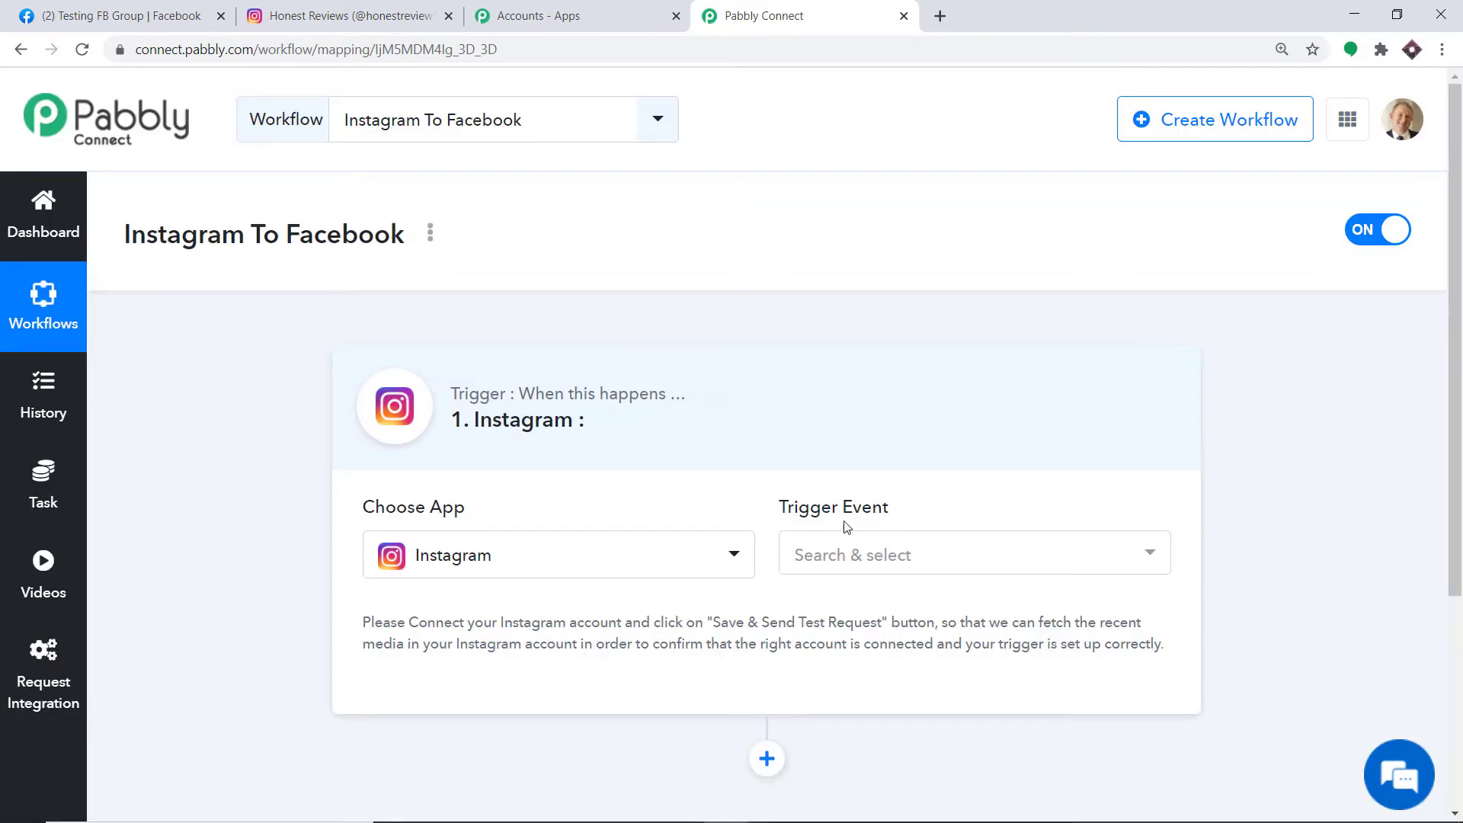
left_click(861, 576)
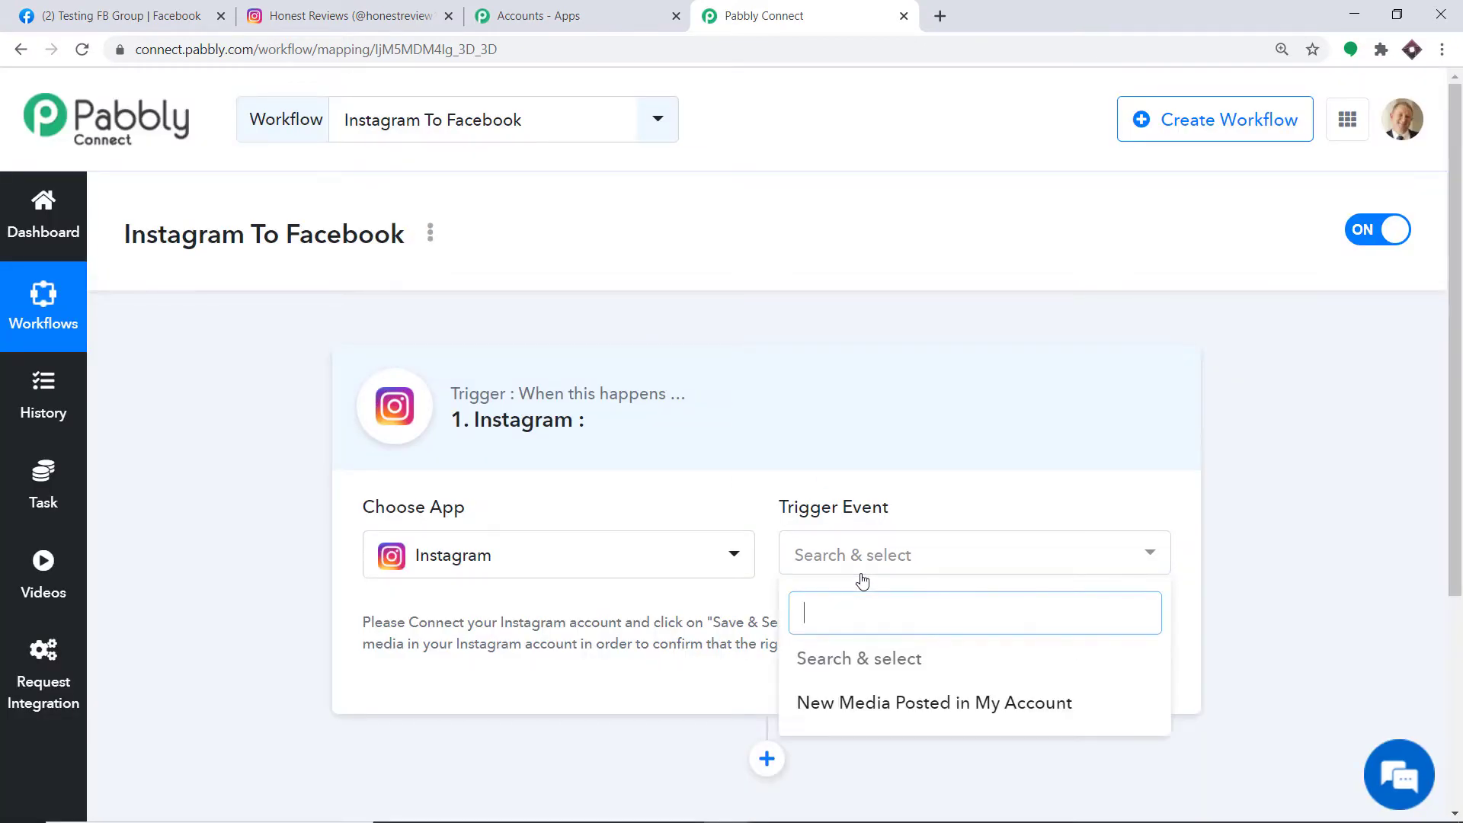
left_click(843, 704)
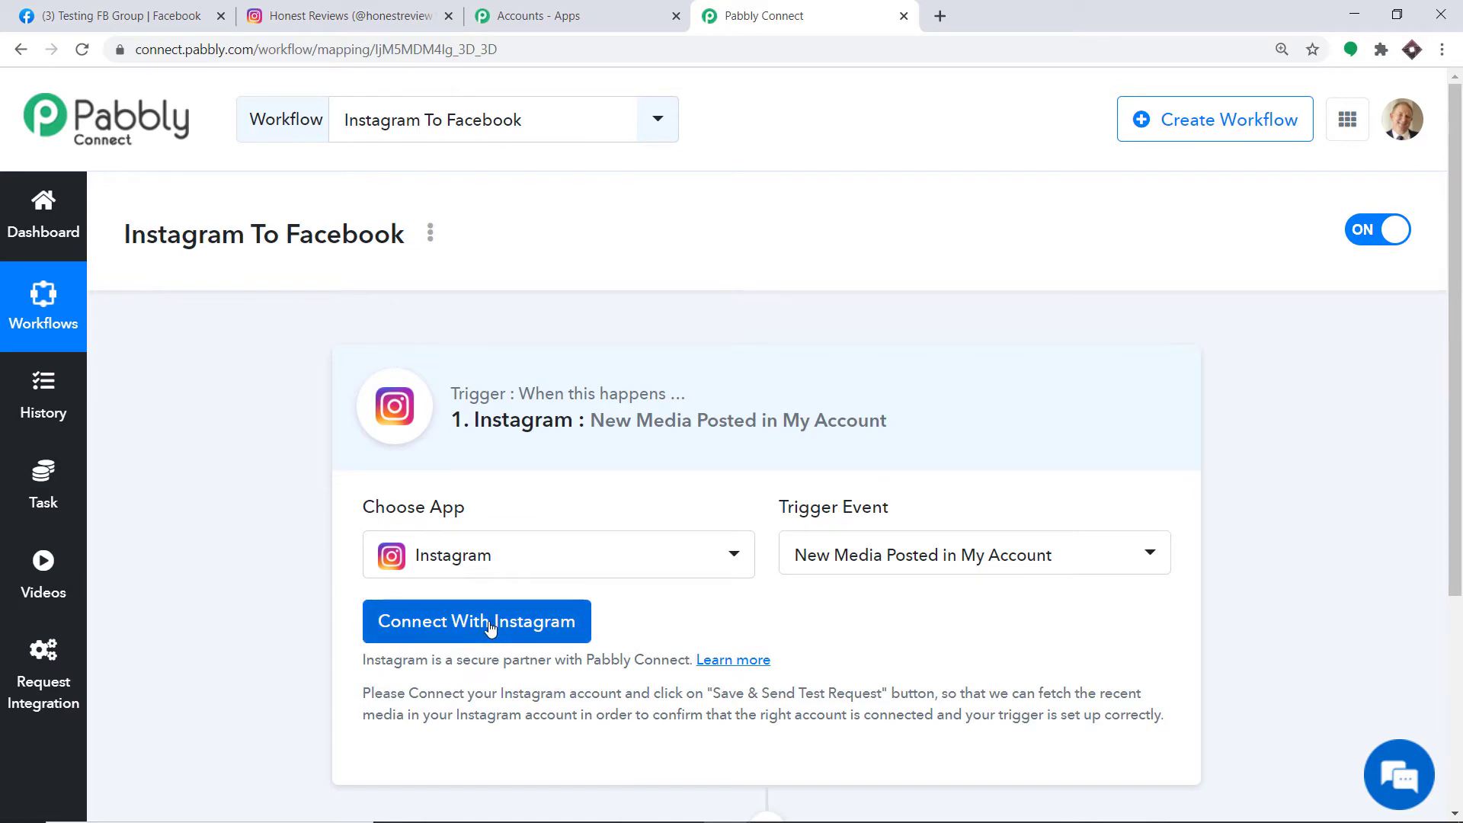
- Connect the Instagram account to the trigger, allowing Pabbly Connect access
left_click(454, 644)
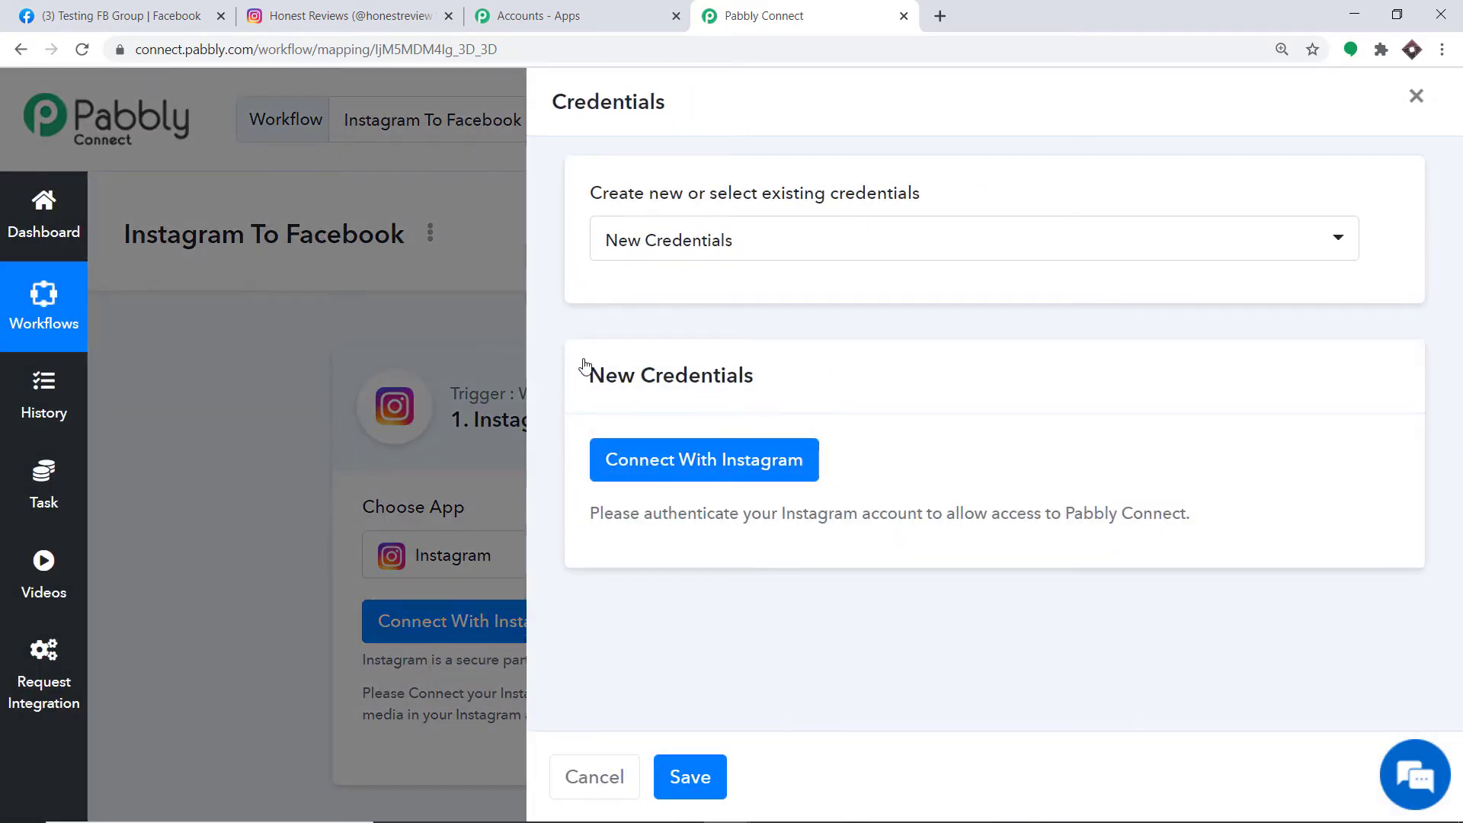
left_click(629, 485)
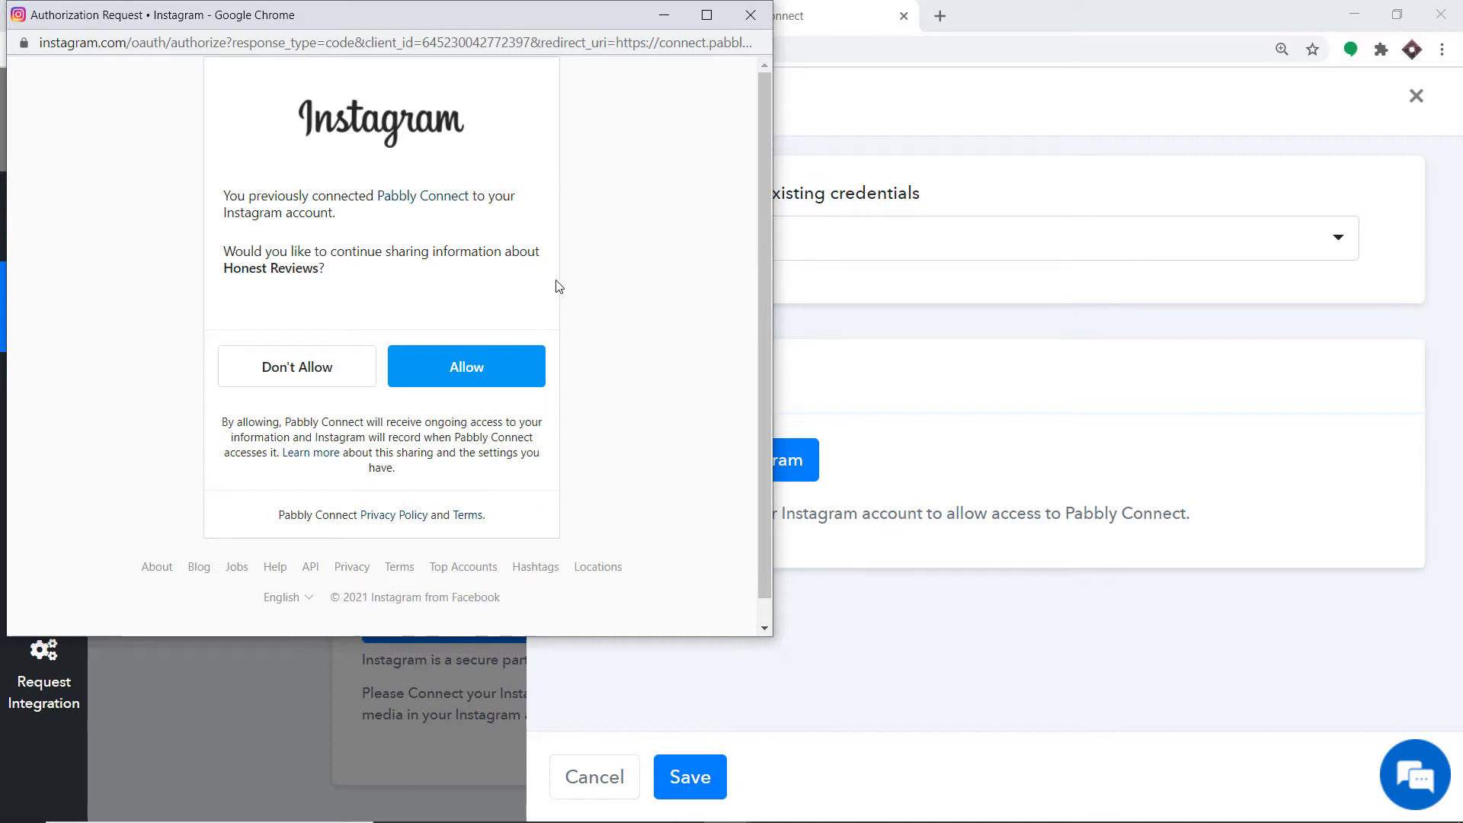
left_click(491, 381)
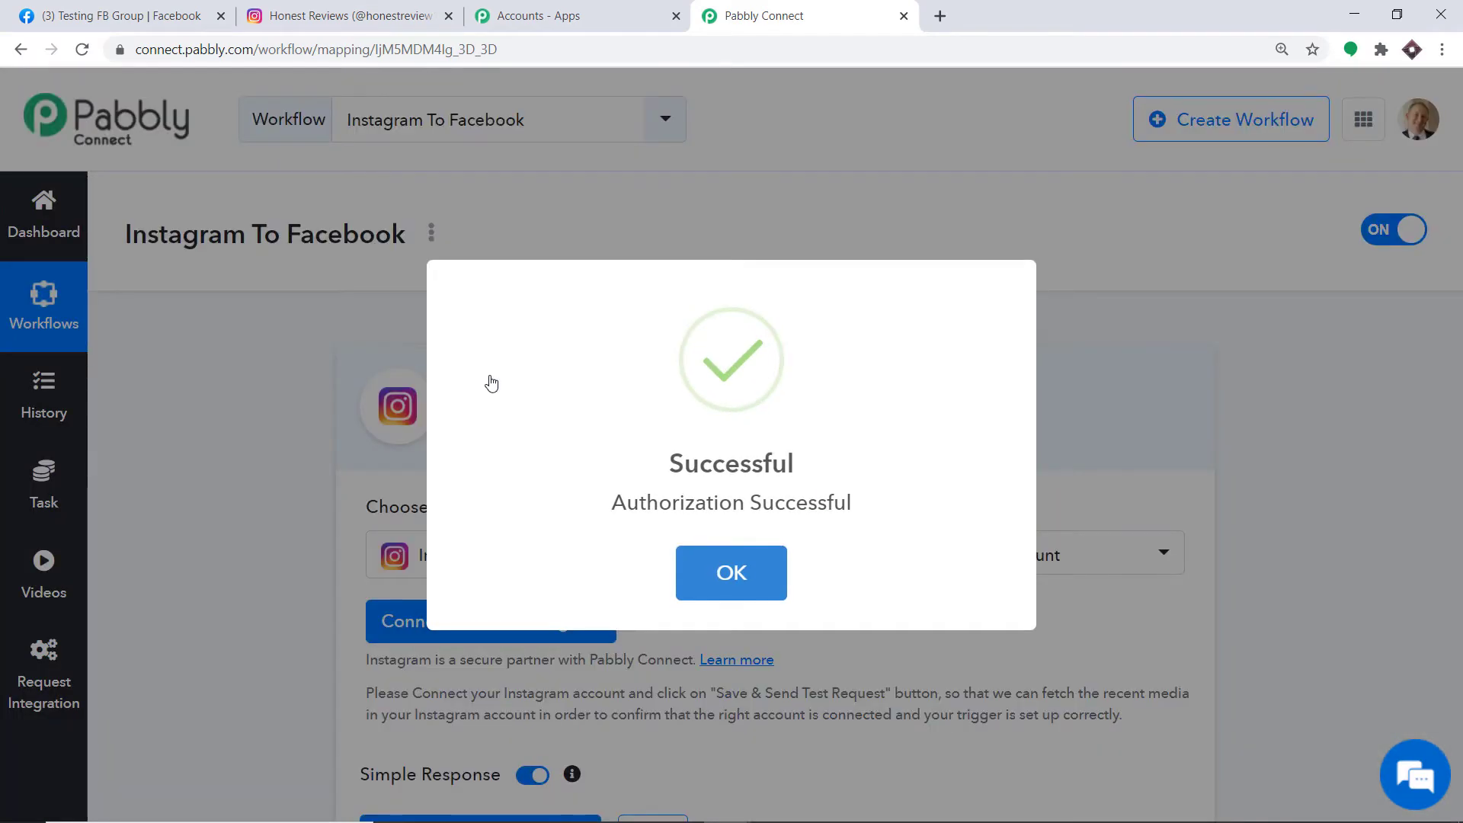
left_click(689, 570)
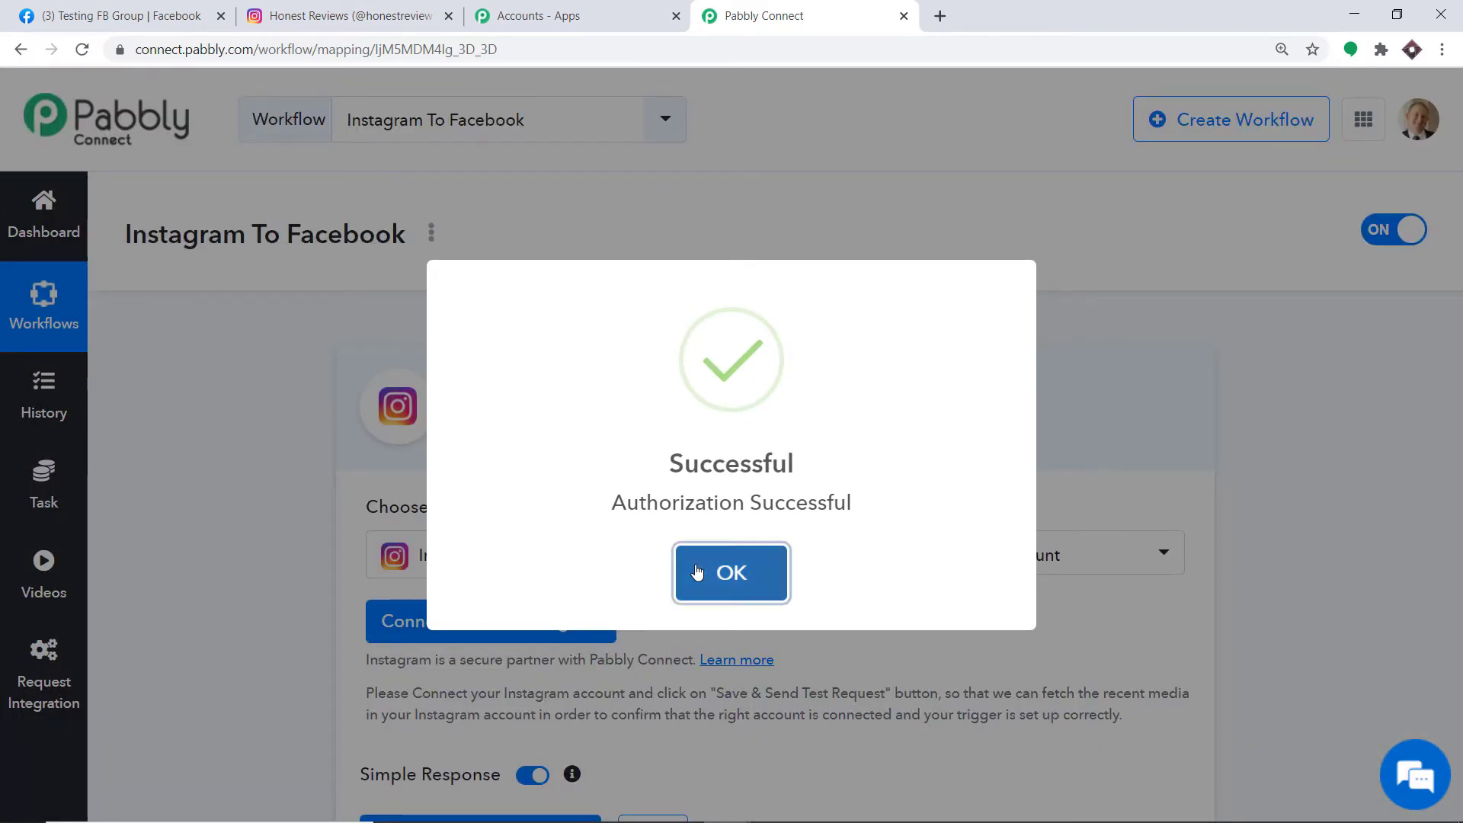
scroll(868, 480, "down", 3)
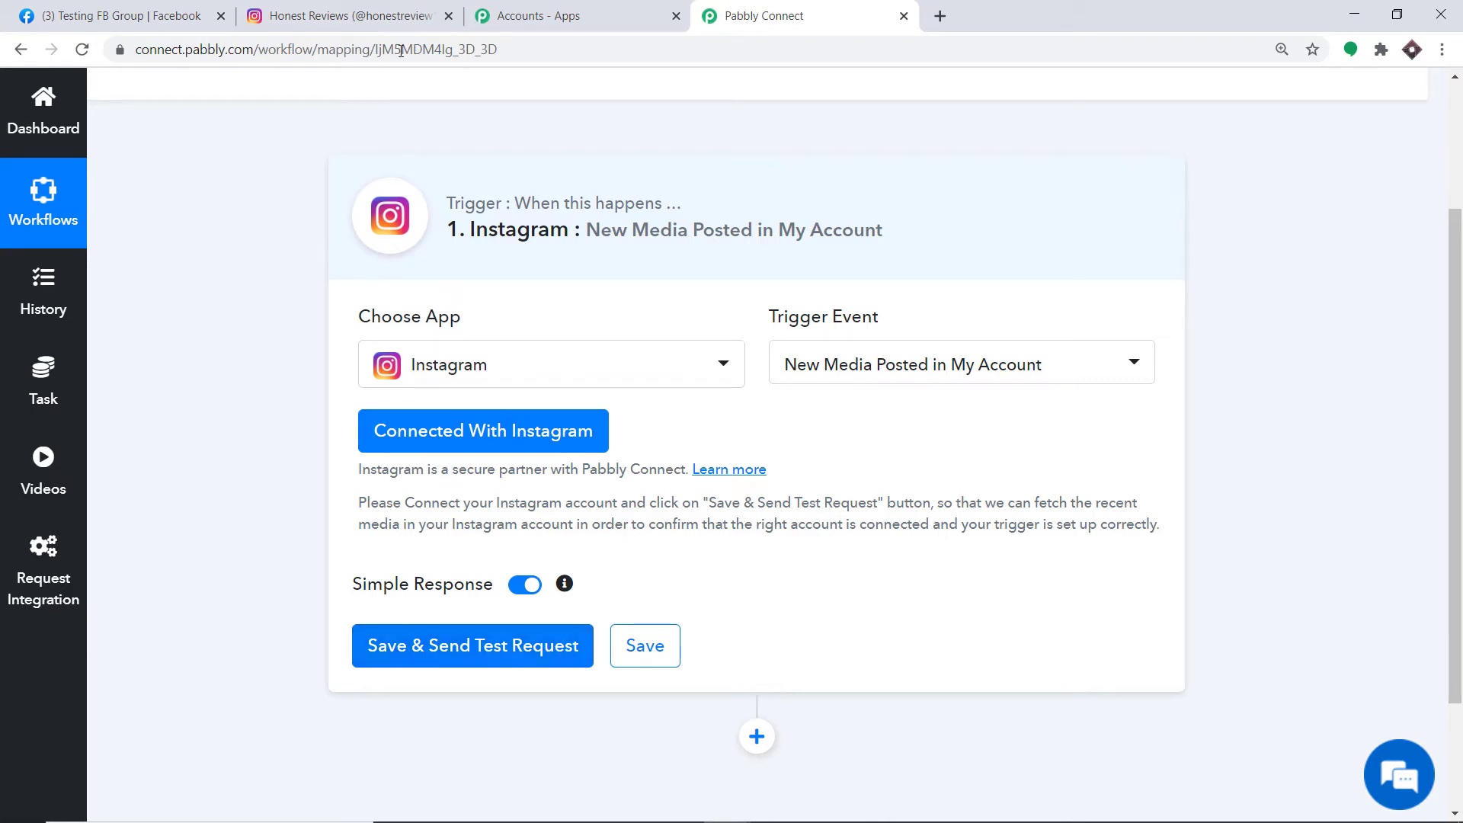
- Open the latest Blackberry phone post in the Instagram tab for reference
left_click(423, 14)
left_click(448, 432)
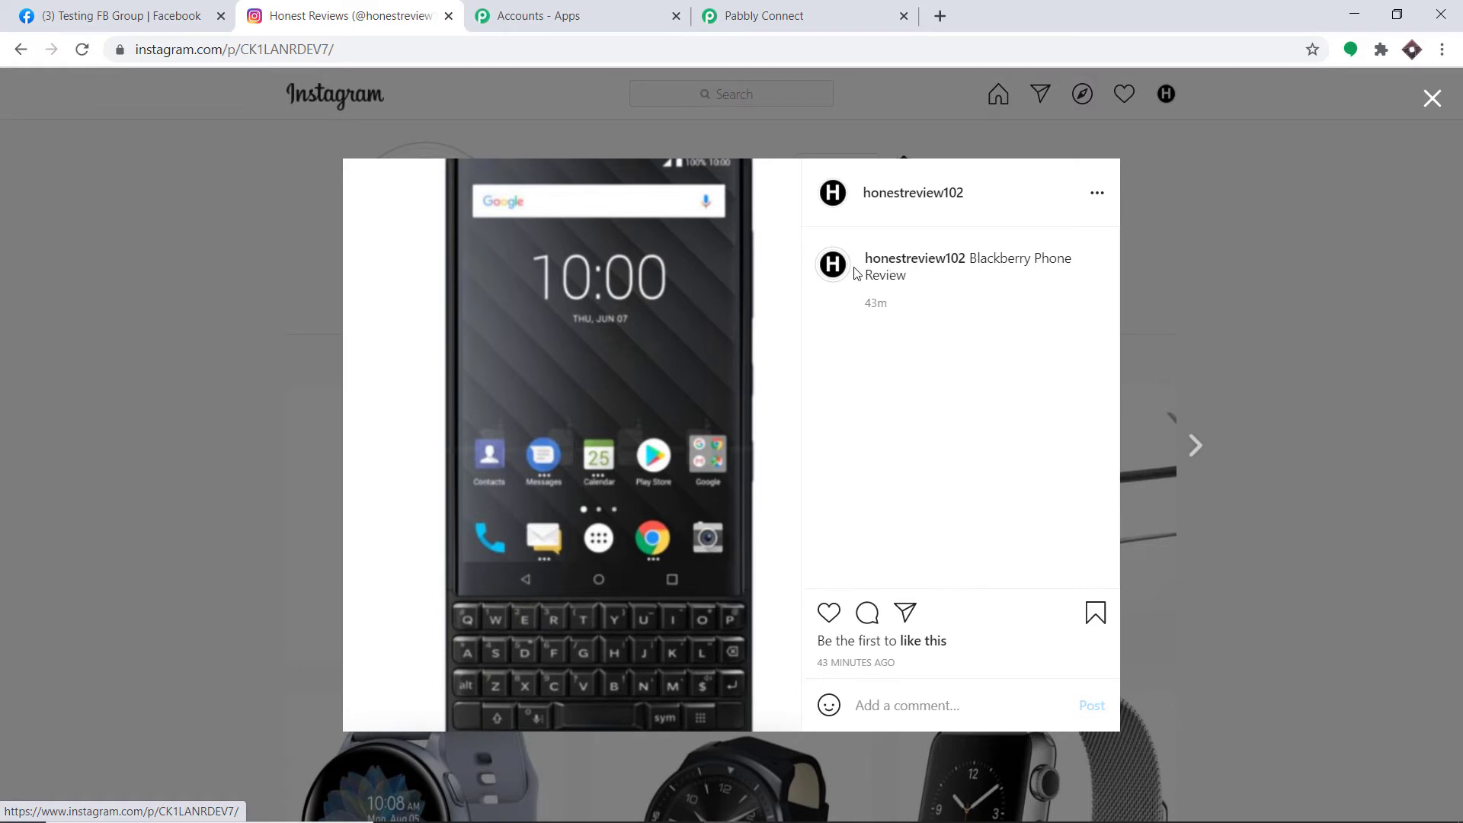
left_click(825, 9)
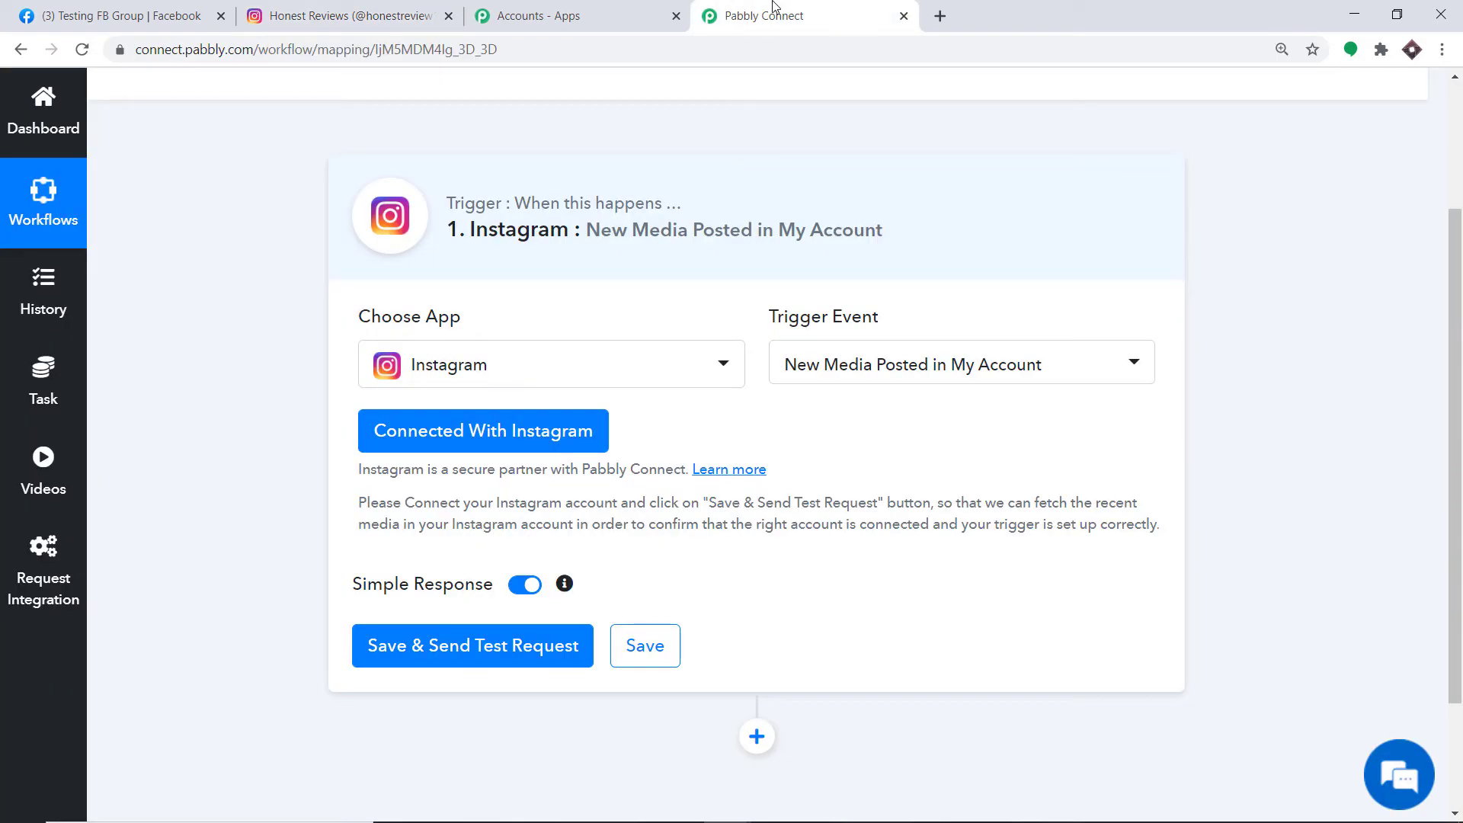
- Save and send a test request, matching the IMAGE type and 'Blackberry Phone Review' caption to the post
left_click(447, 663)
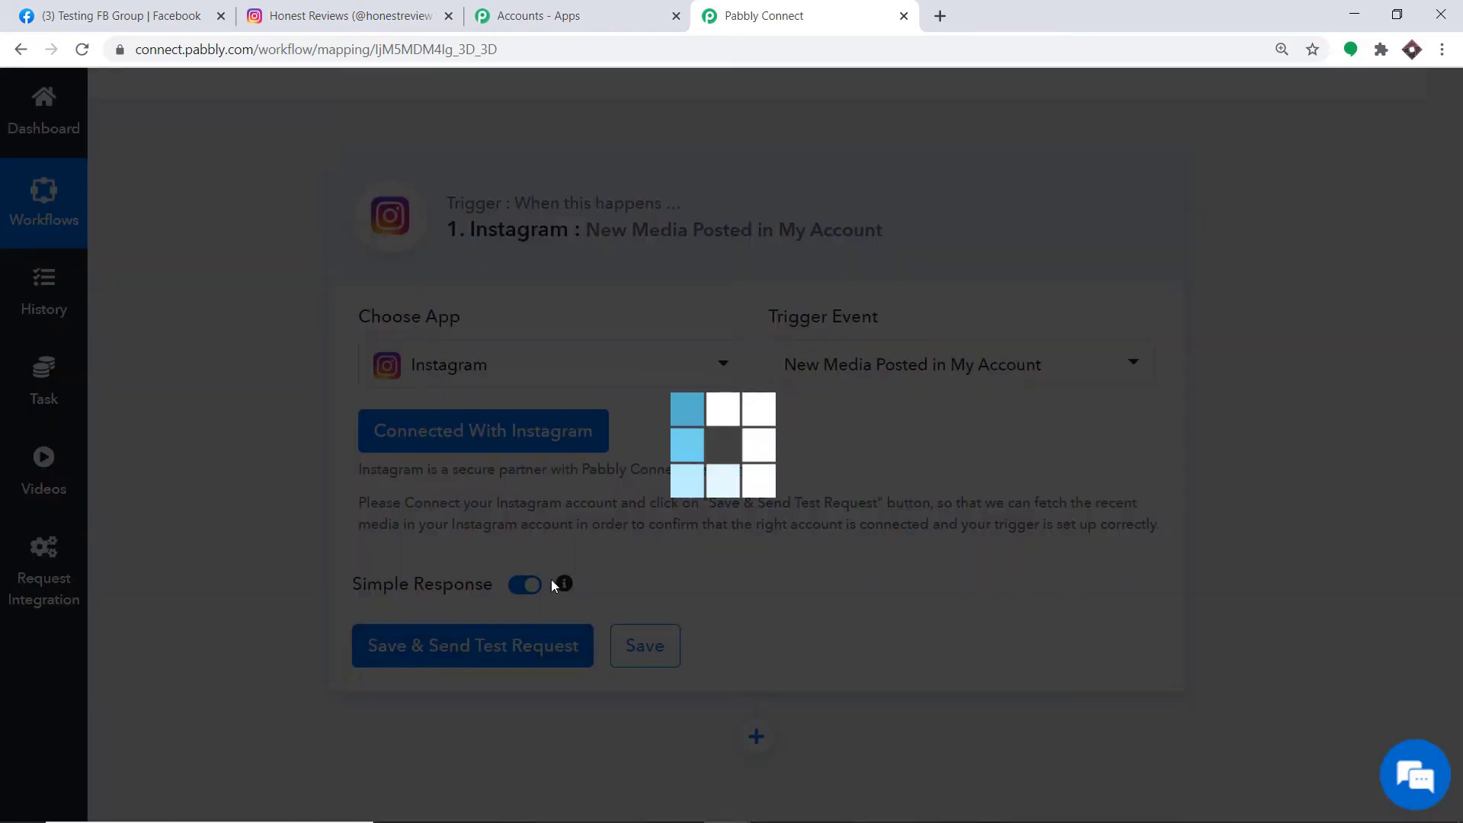
scroll(1460, 350, "down", 4)
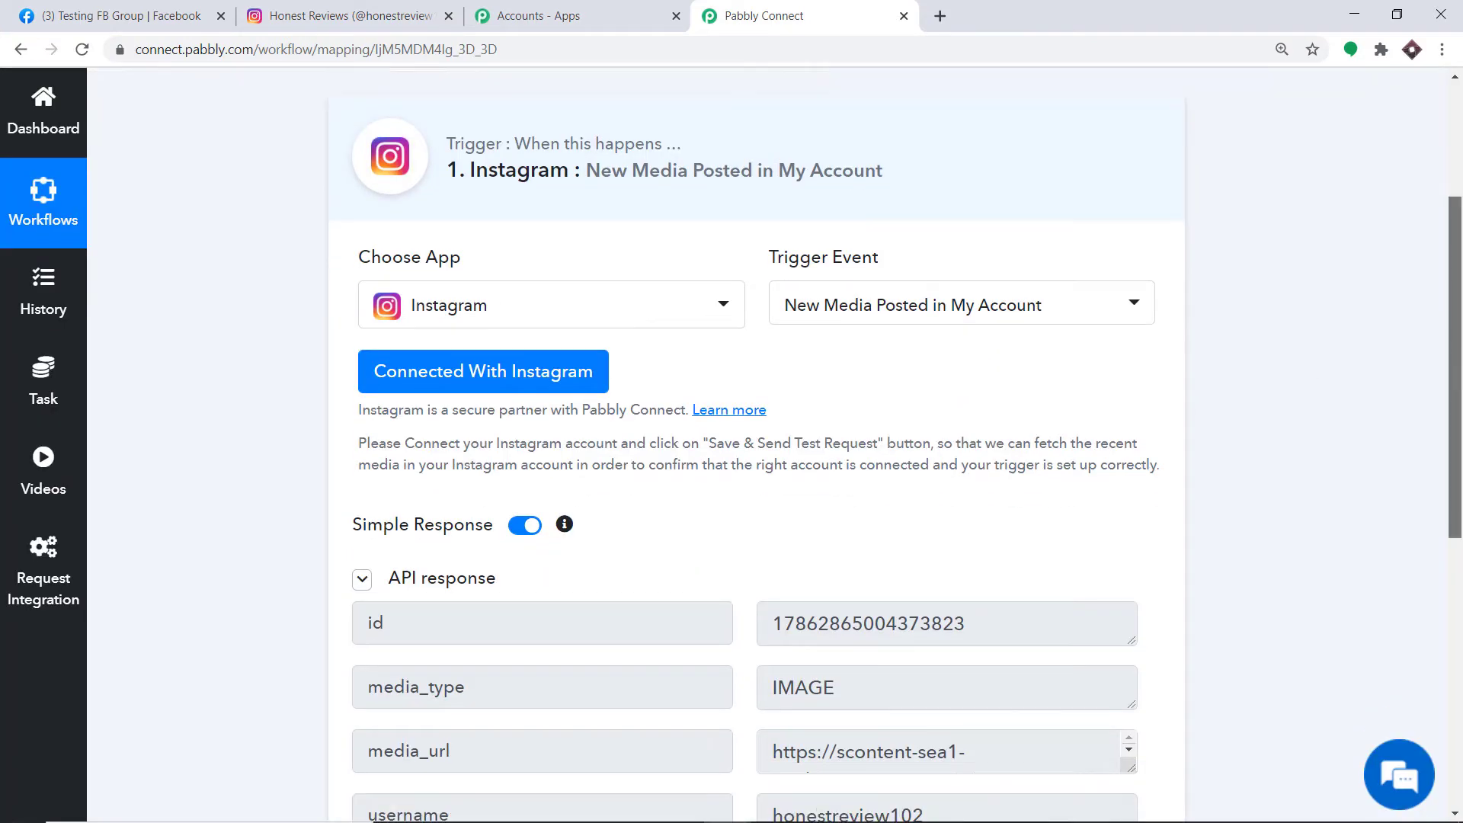
left_click(351, 16)
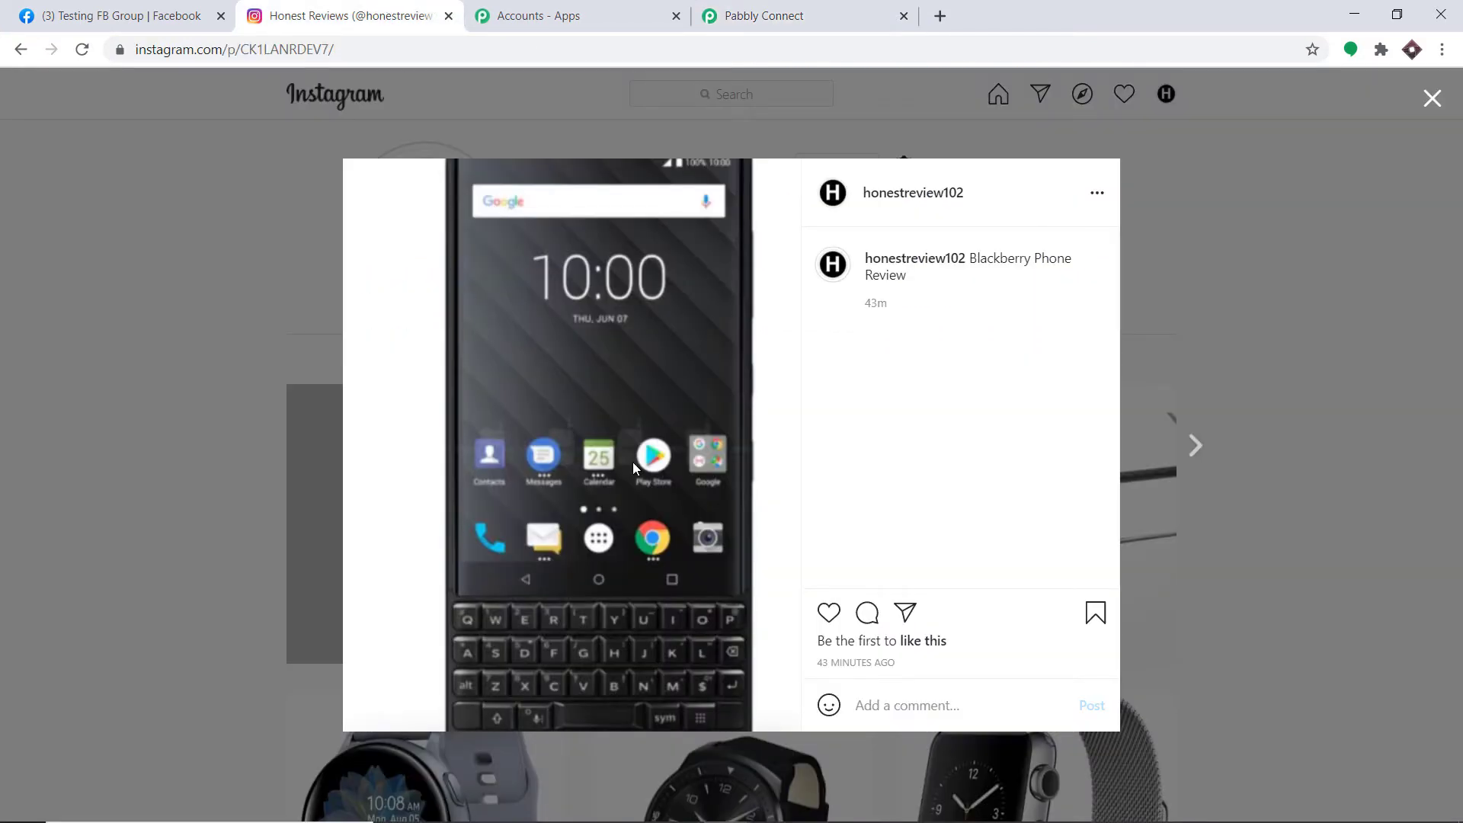
left_click(800, 14)
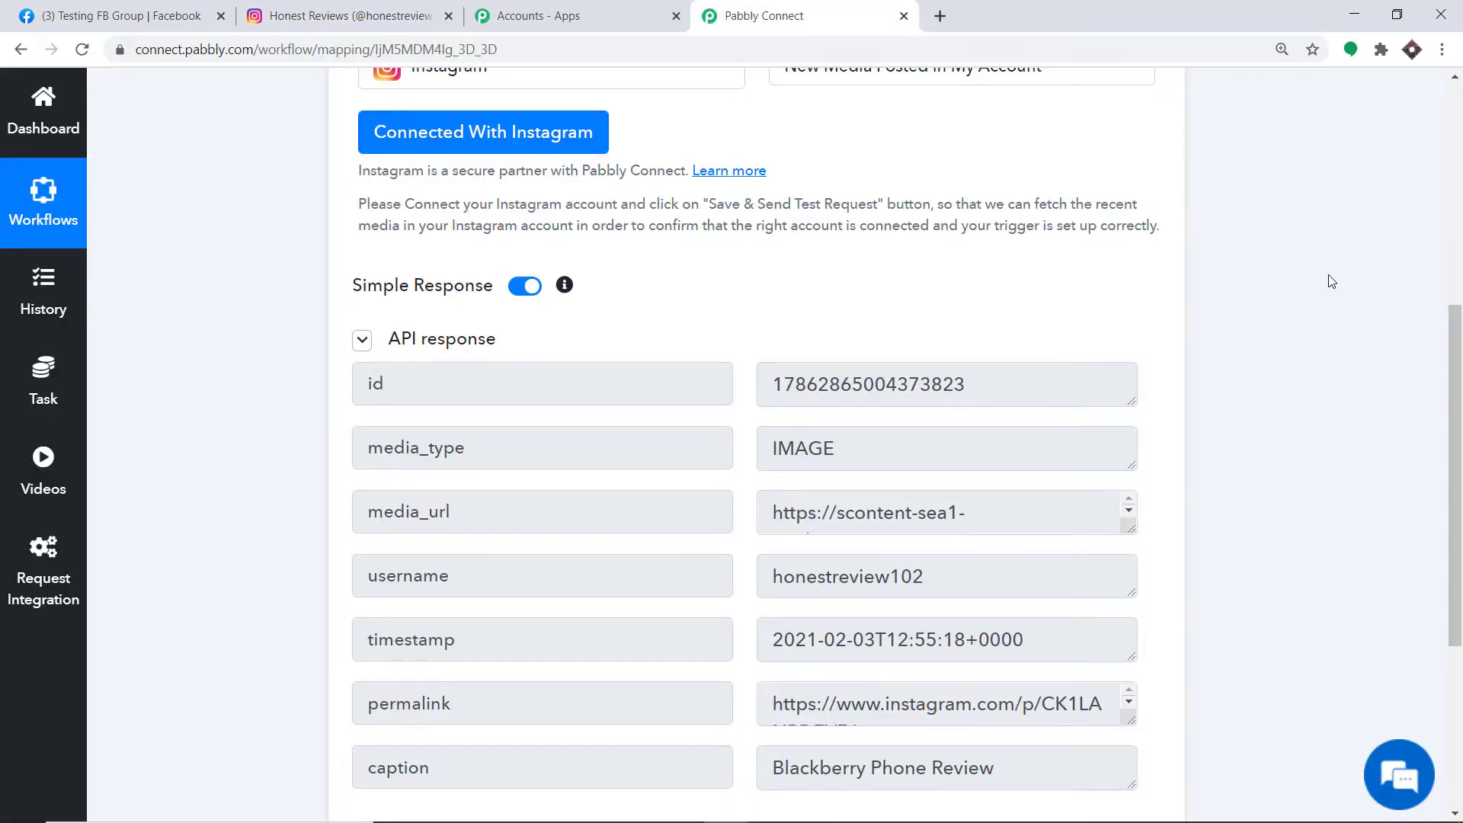
scroll(841, 404, "down", 3)
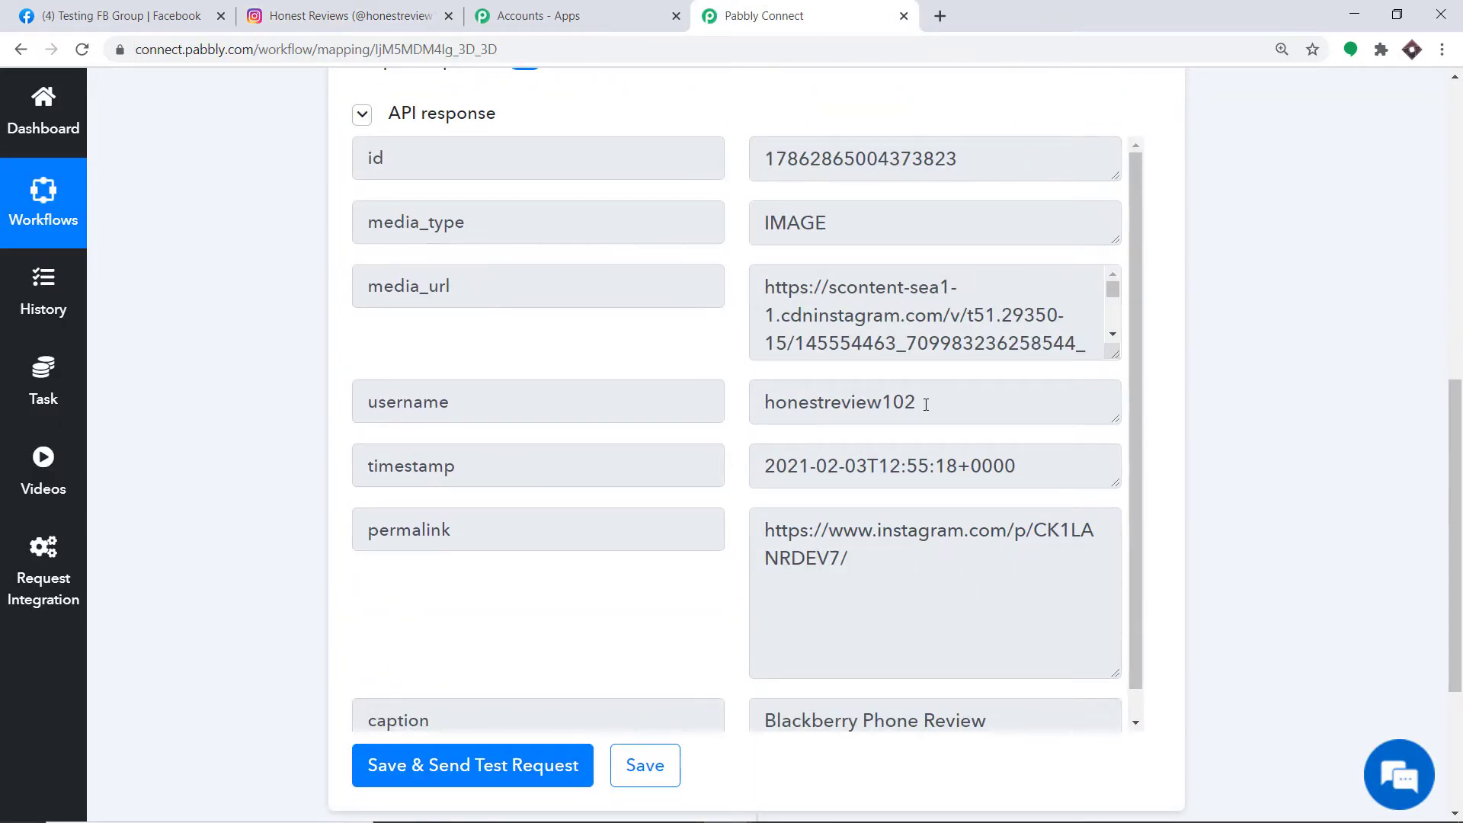
left_click(384, 12)
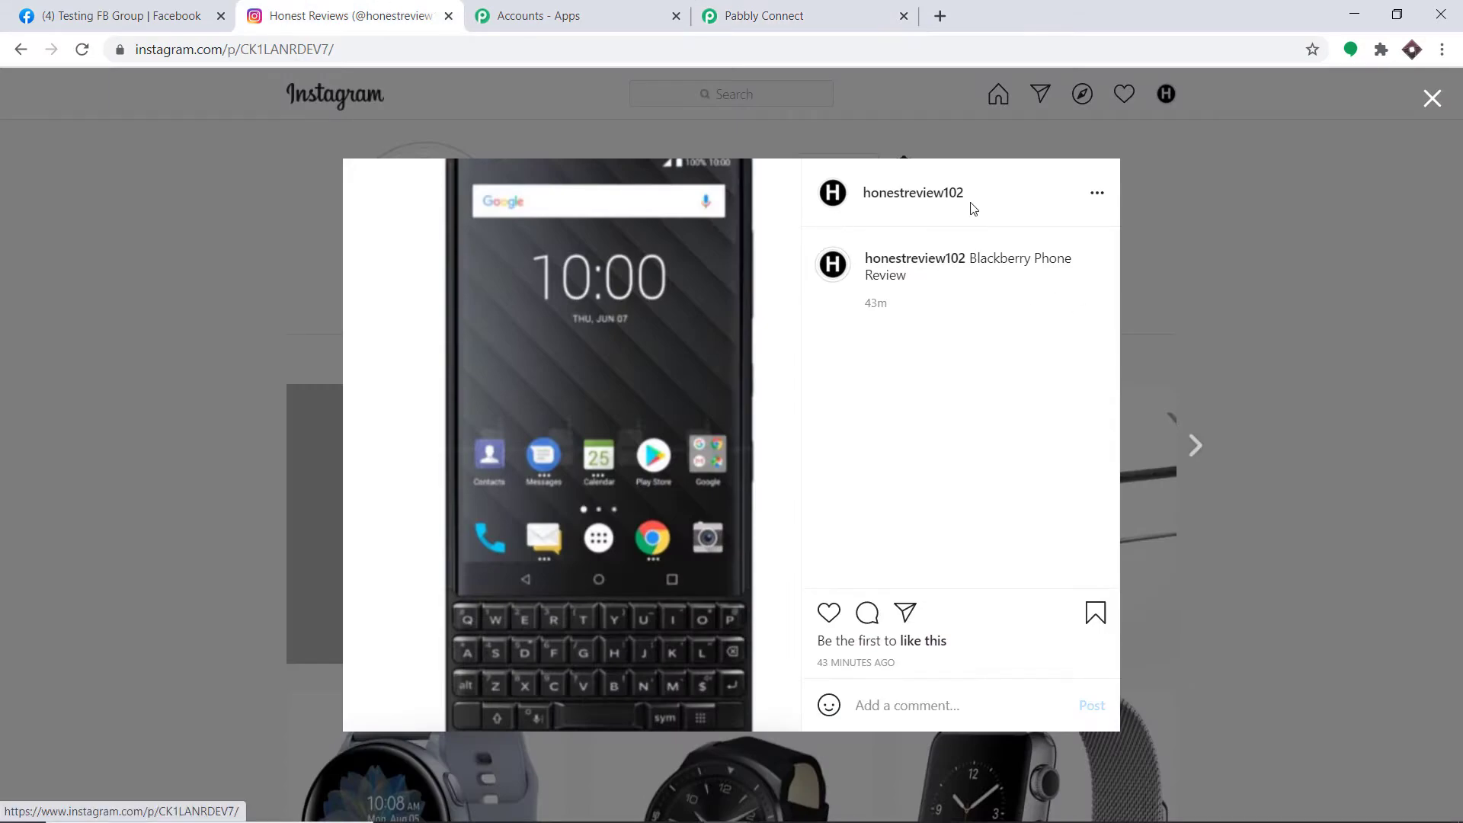
left_click(866, 7)
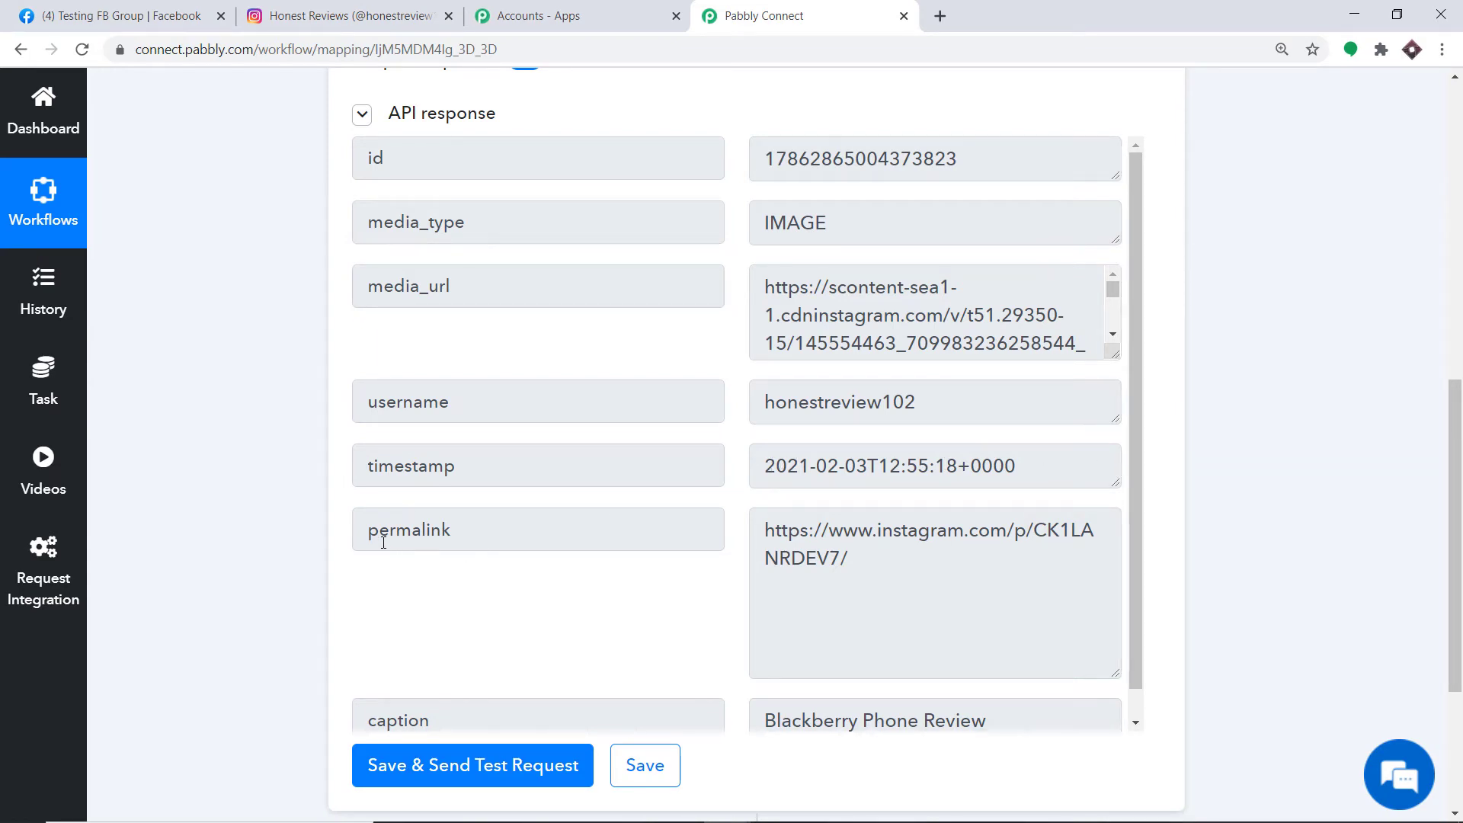
- Copy the response's permalink and load it in a new tab to see the Instagram post
left_click_drag(849, 566, 766, 524)
key("ctrl+c")
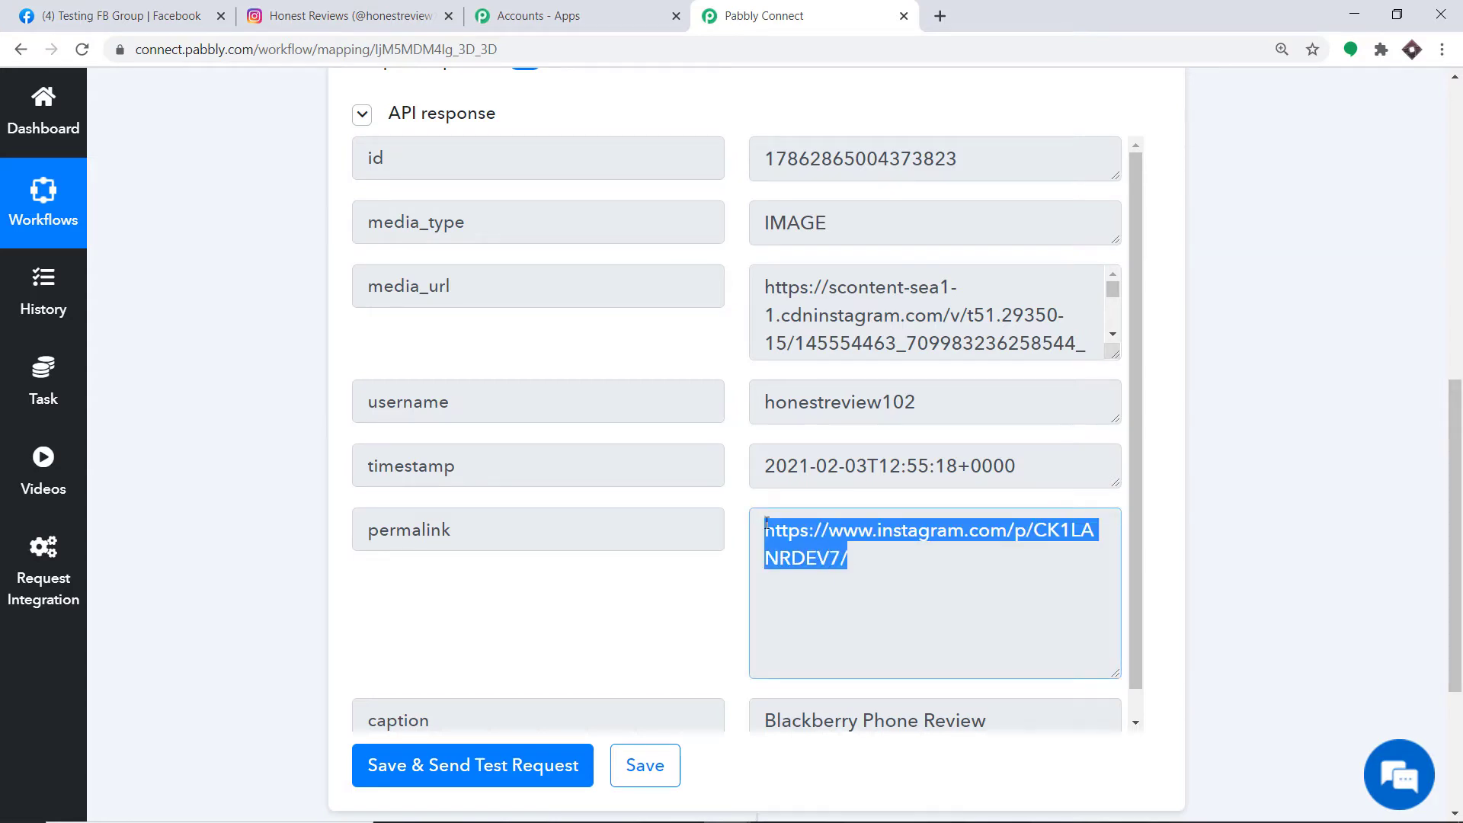
right_click(807, 541)
left_click(826, 556)
left_click(939, 16)
key("ctrl+v")
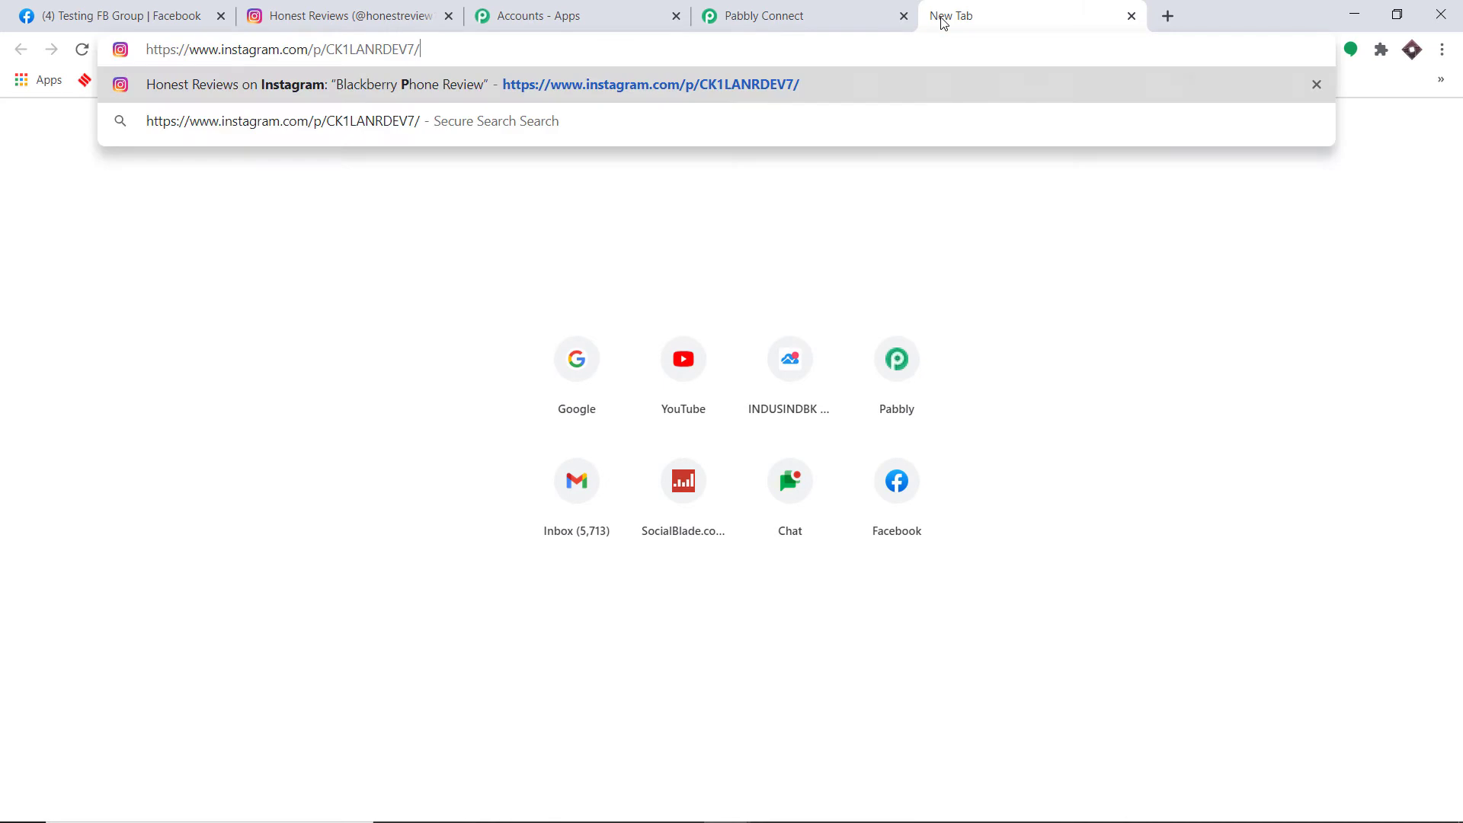
key("Return")
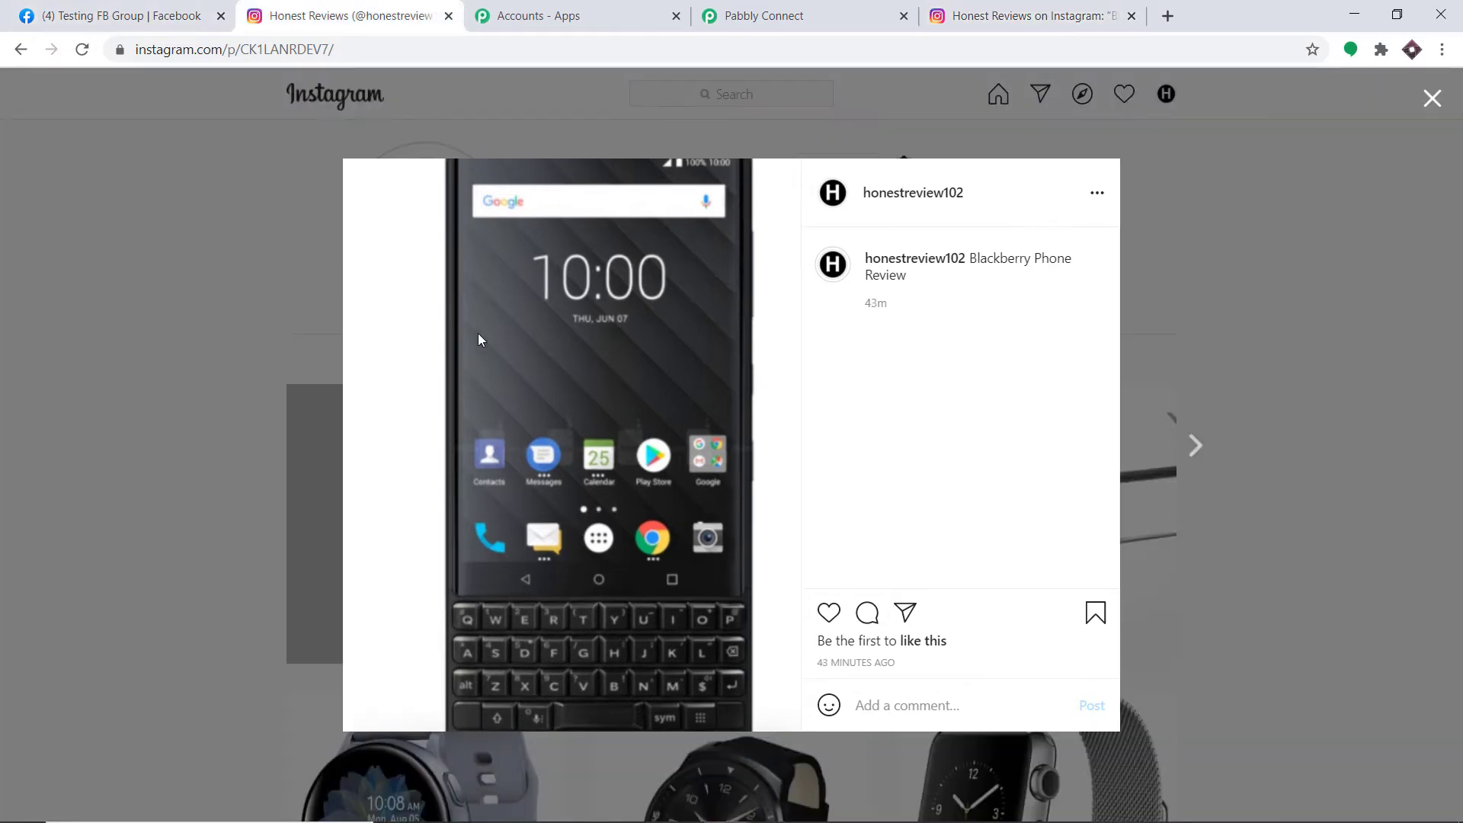
left_click(806, 6)
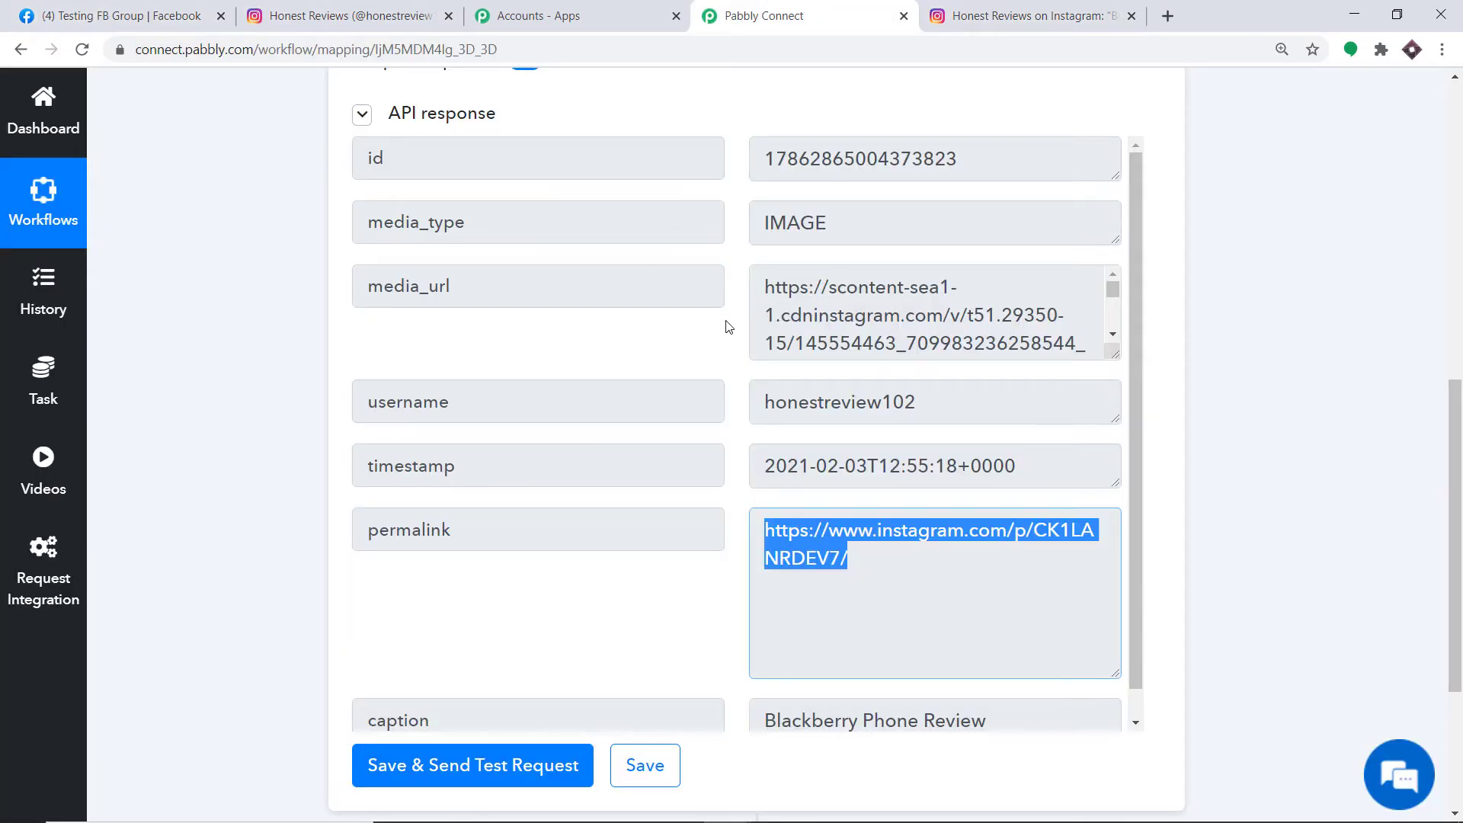
- Copy the full media_url value and load it in a new tab to see the Blackberry image
left_click_drag(1114, 354, 1139, 617)
left_click_drag(846, 548, 744, 241)
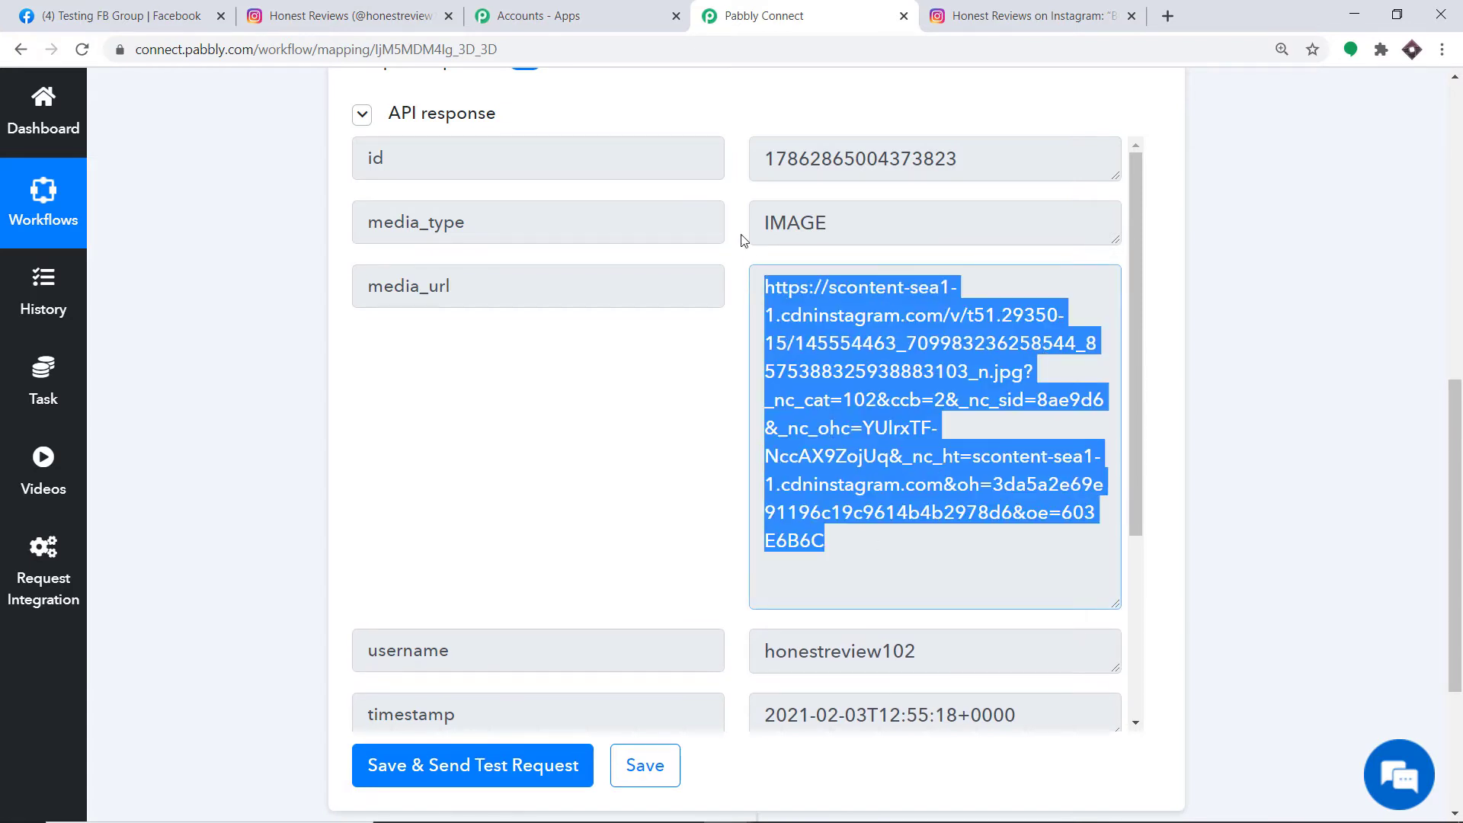
right_click(807, 303)
left_click(831, 309)
left_click(1167, 15)
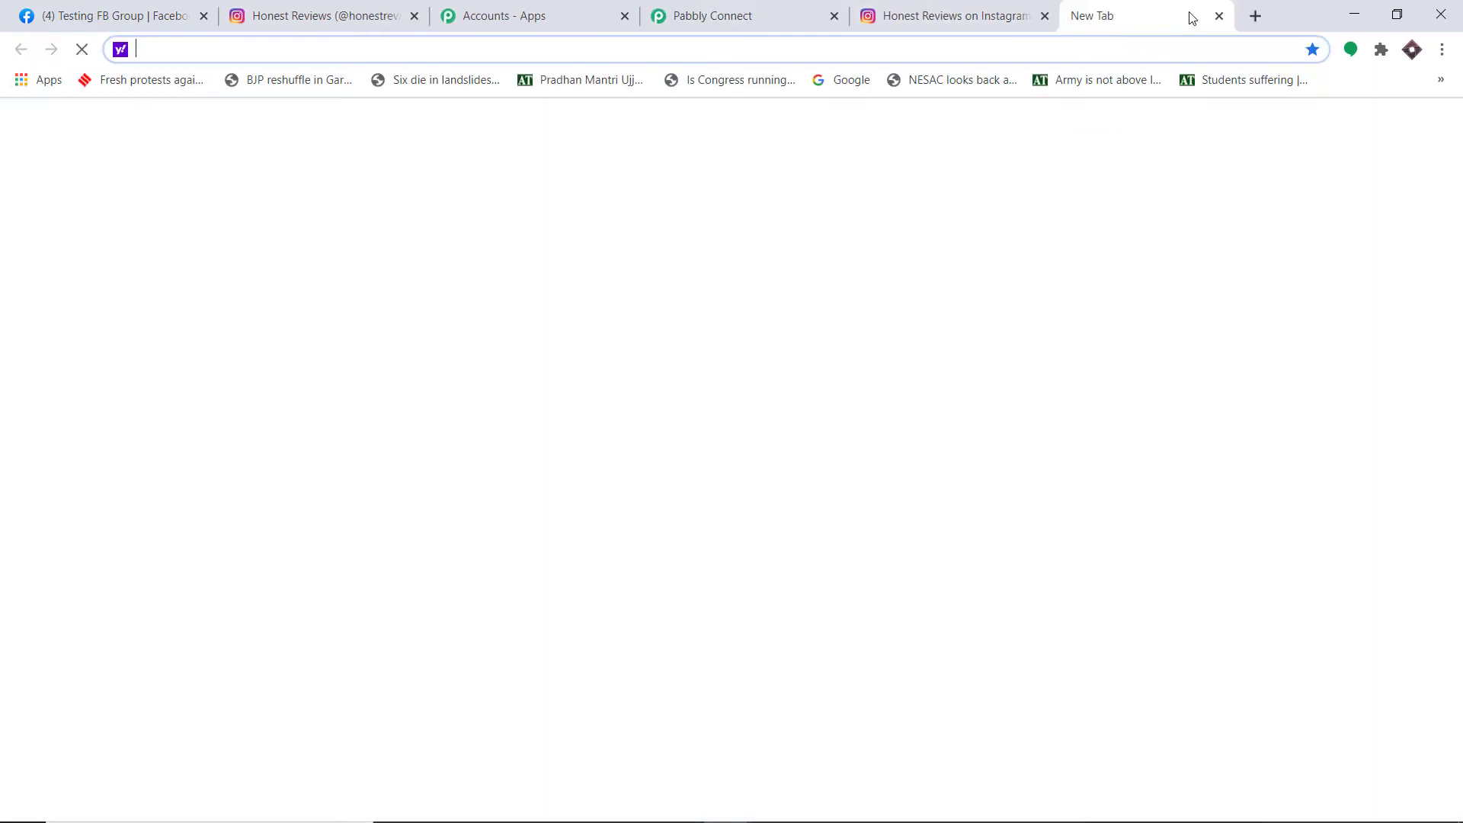
key("ctrl+v")
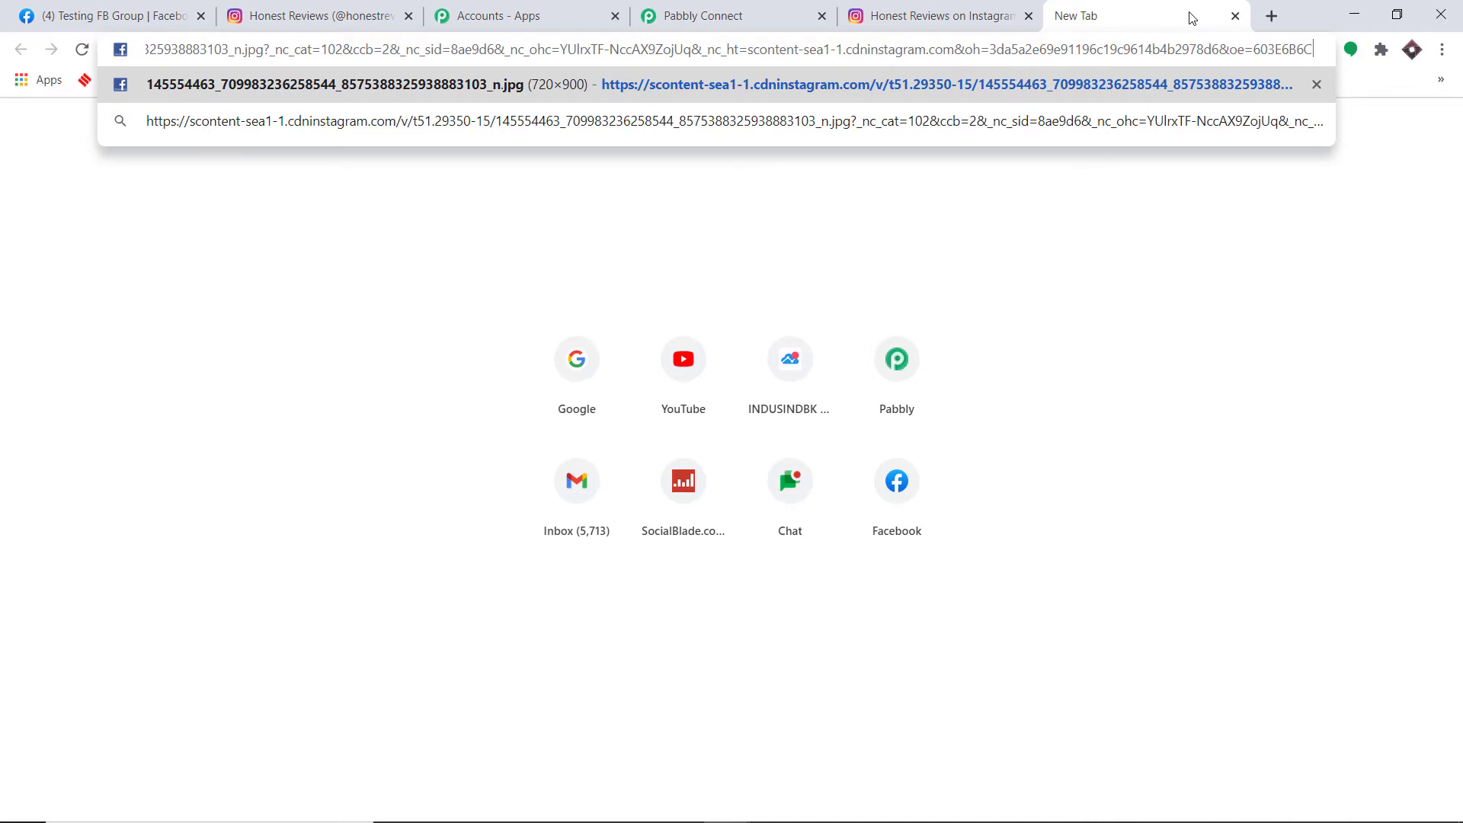
key("Return")
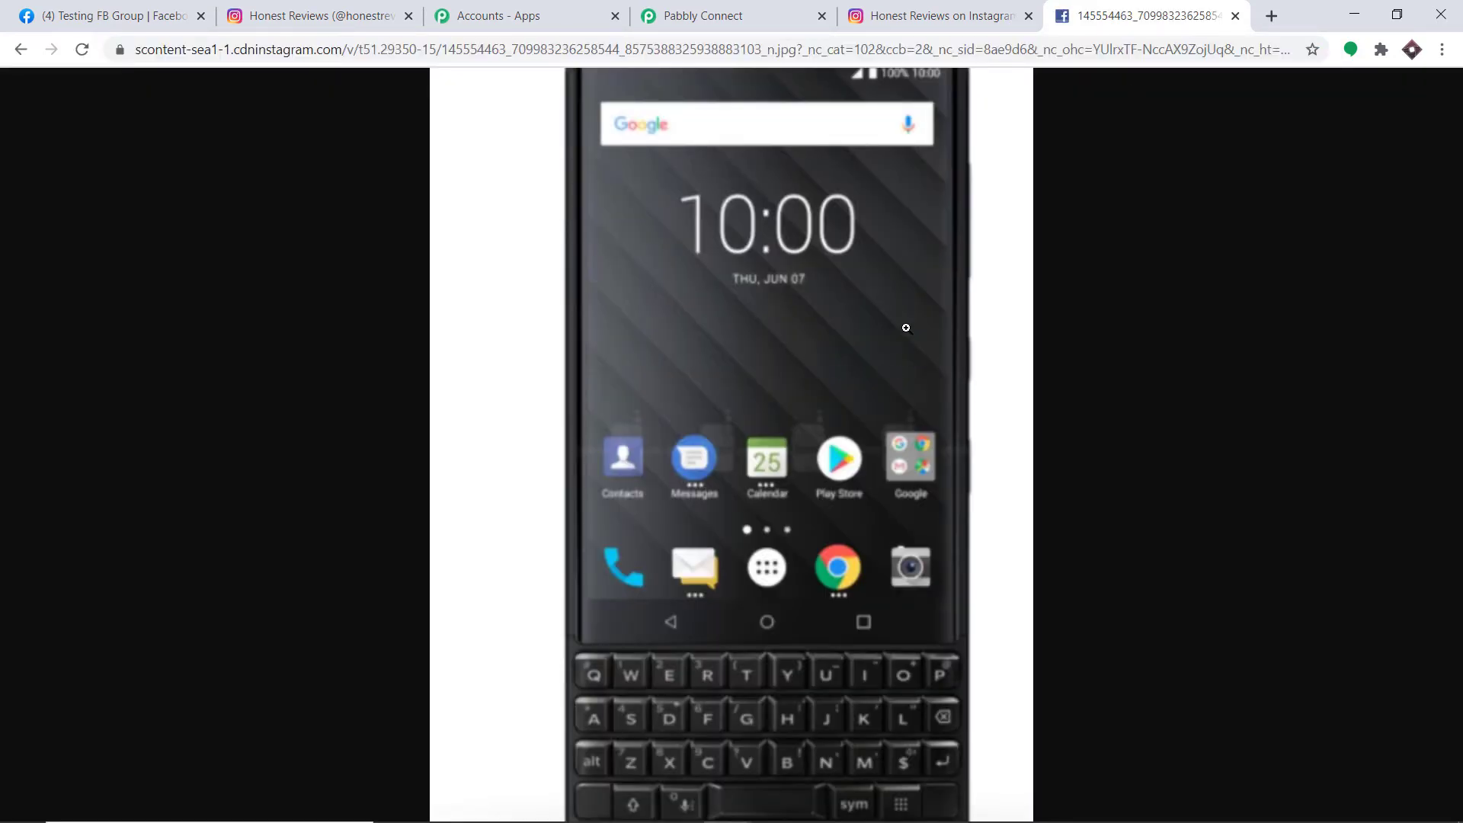
left_click(703, 15)
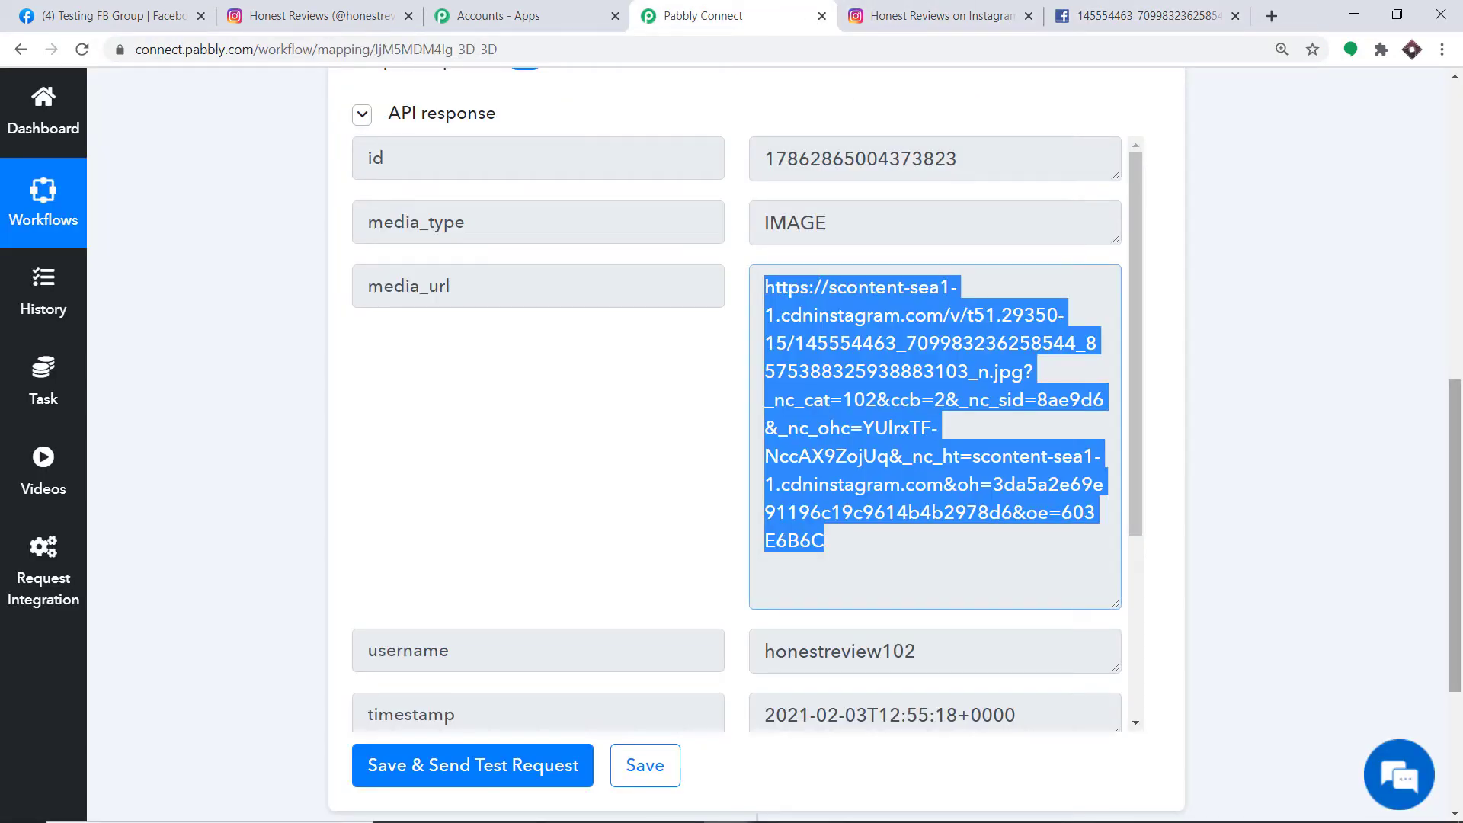
scroll(1360, 486, "down", 2)
scroll(1131, 385, "down", 3)
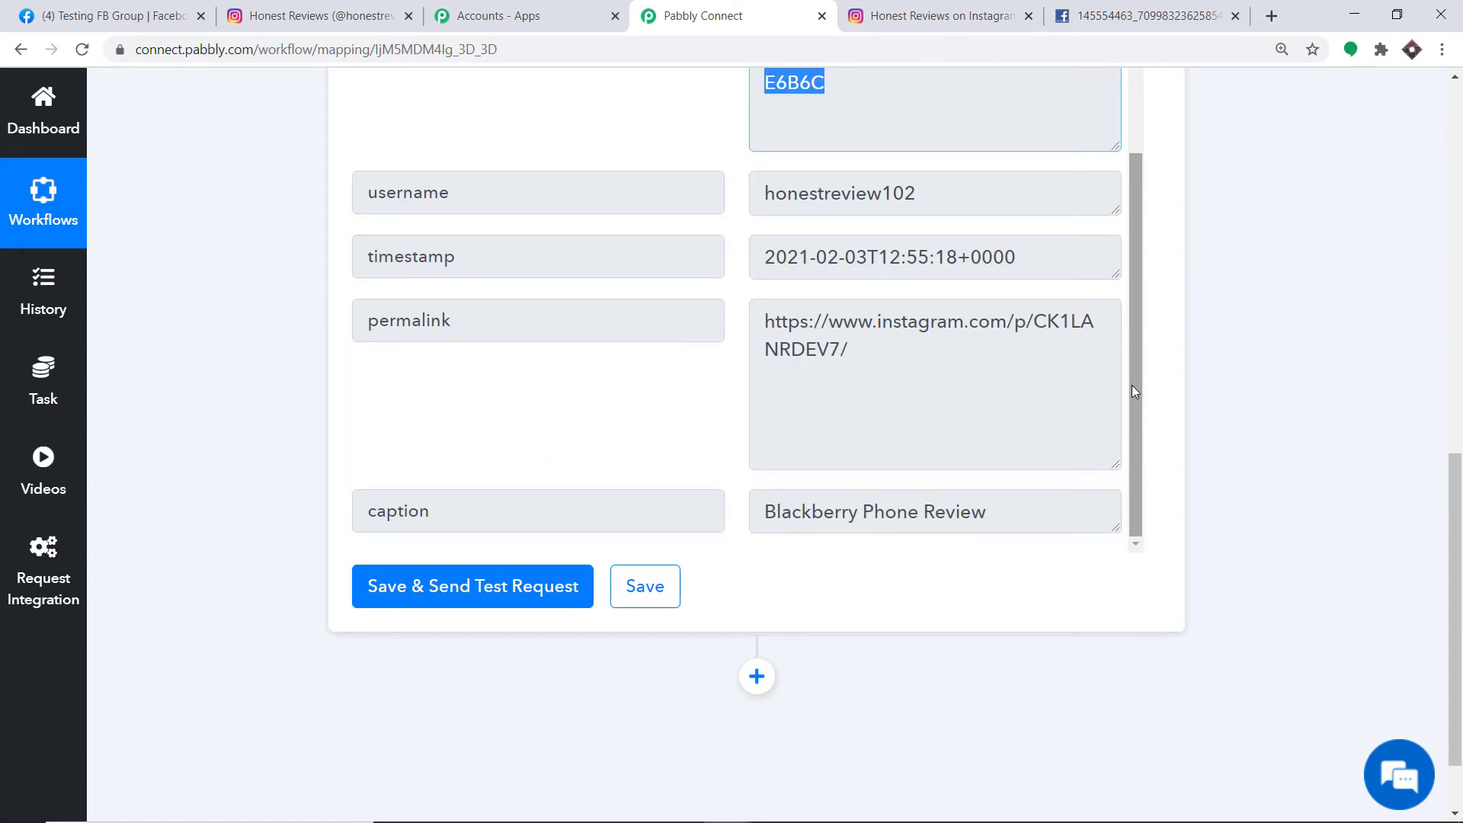
scroll(1450, 554, "down", 2)
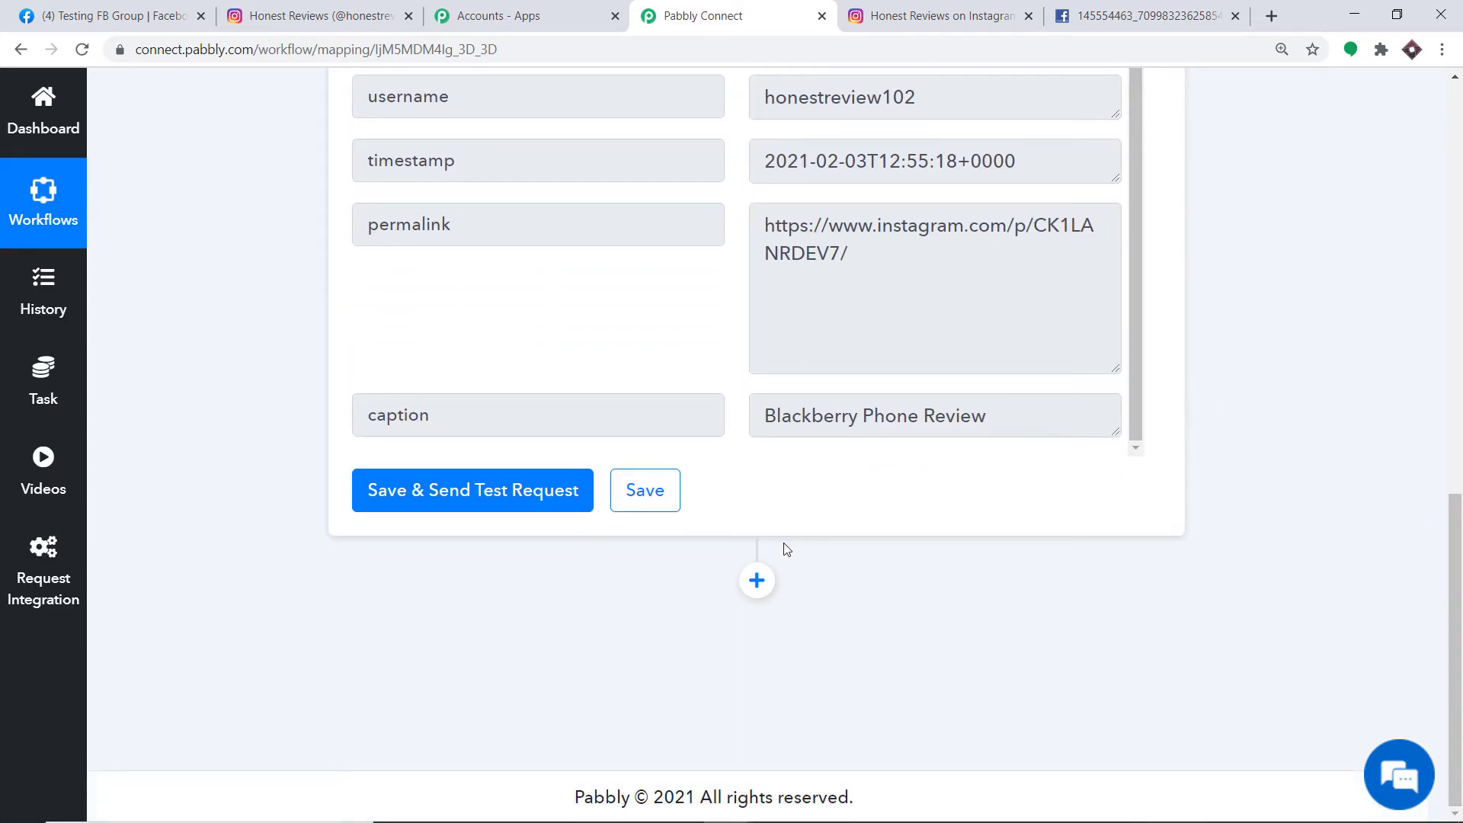
- Add an action step below the trigger using Facebook Groups with the Post Photo event
left_click(757, 580)
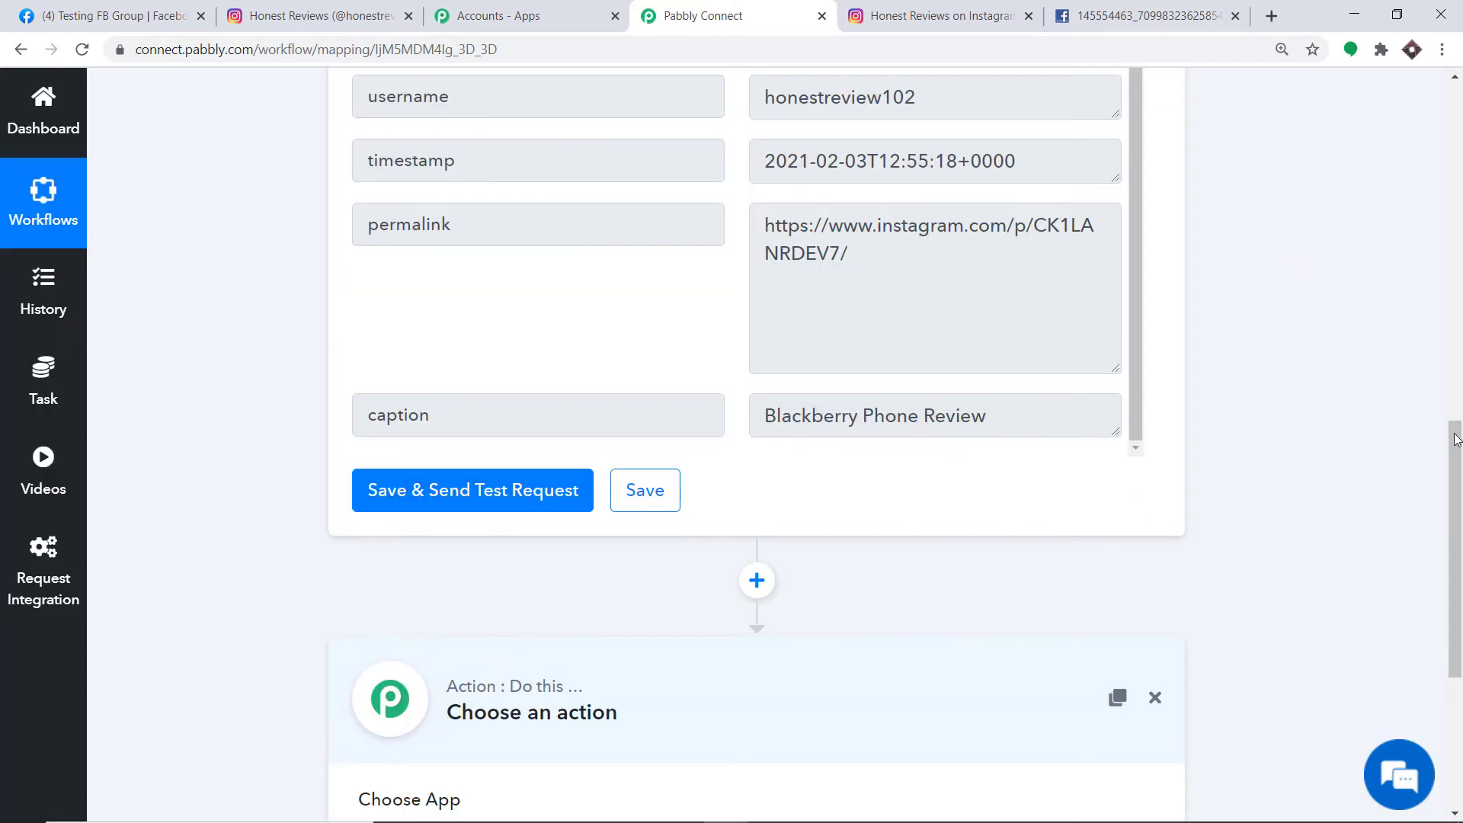
left_click_drag(1455, 439, 1456, 568)
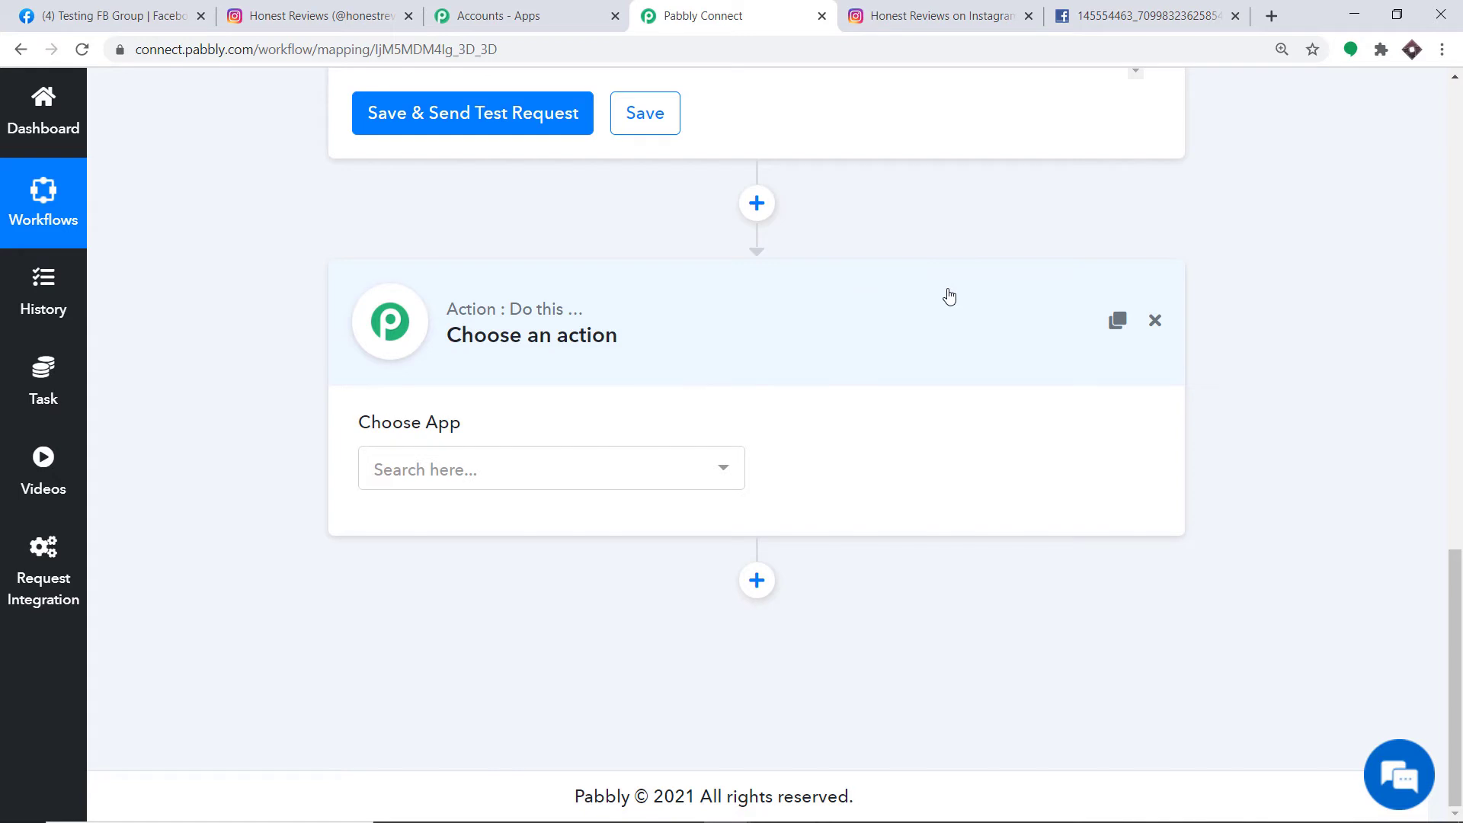
left_click(615, 482)
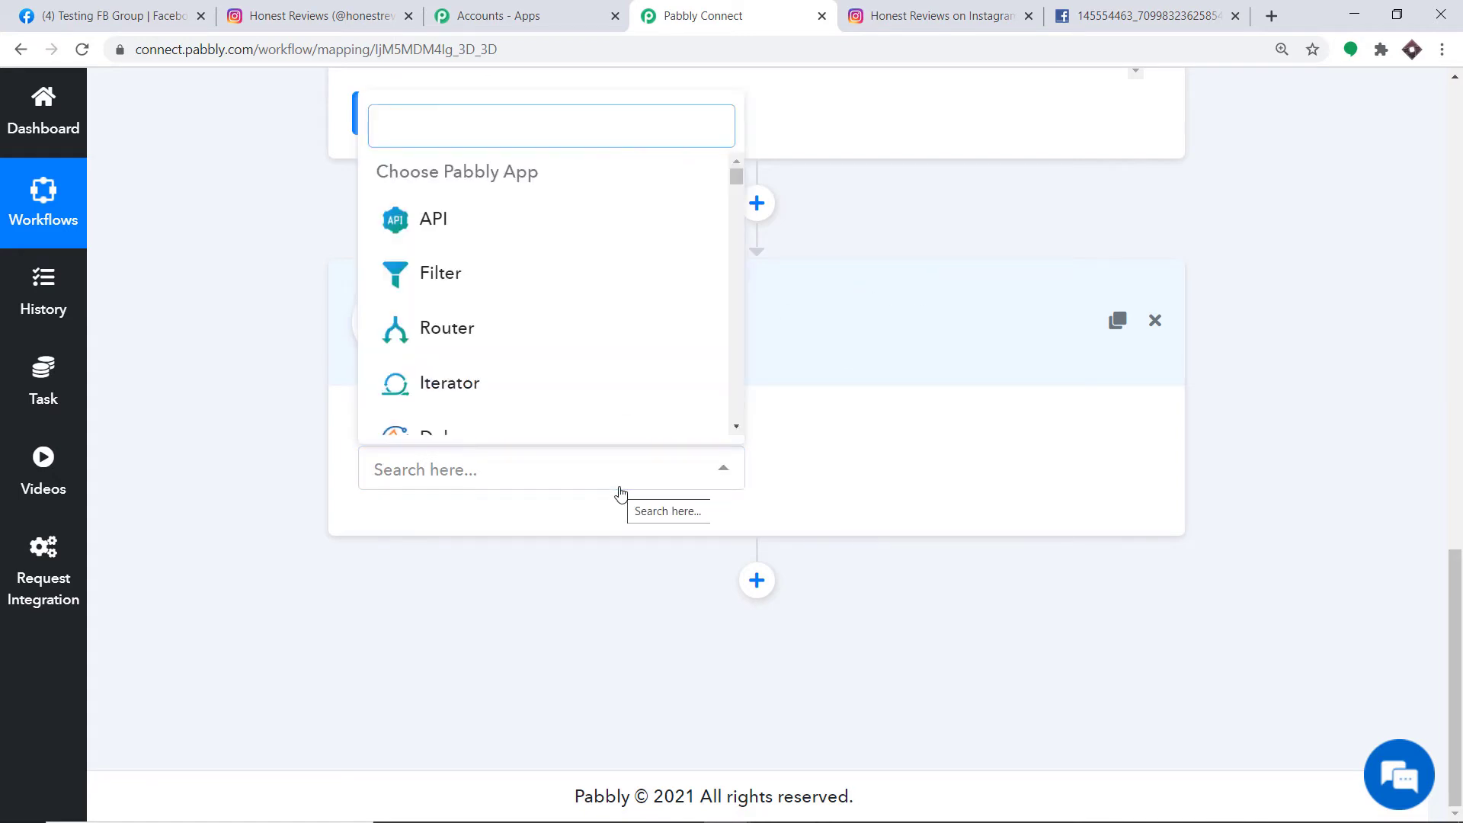
type("faceboo")
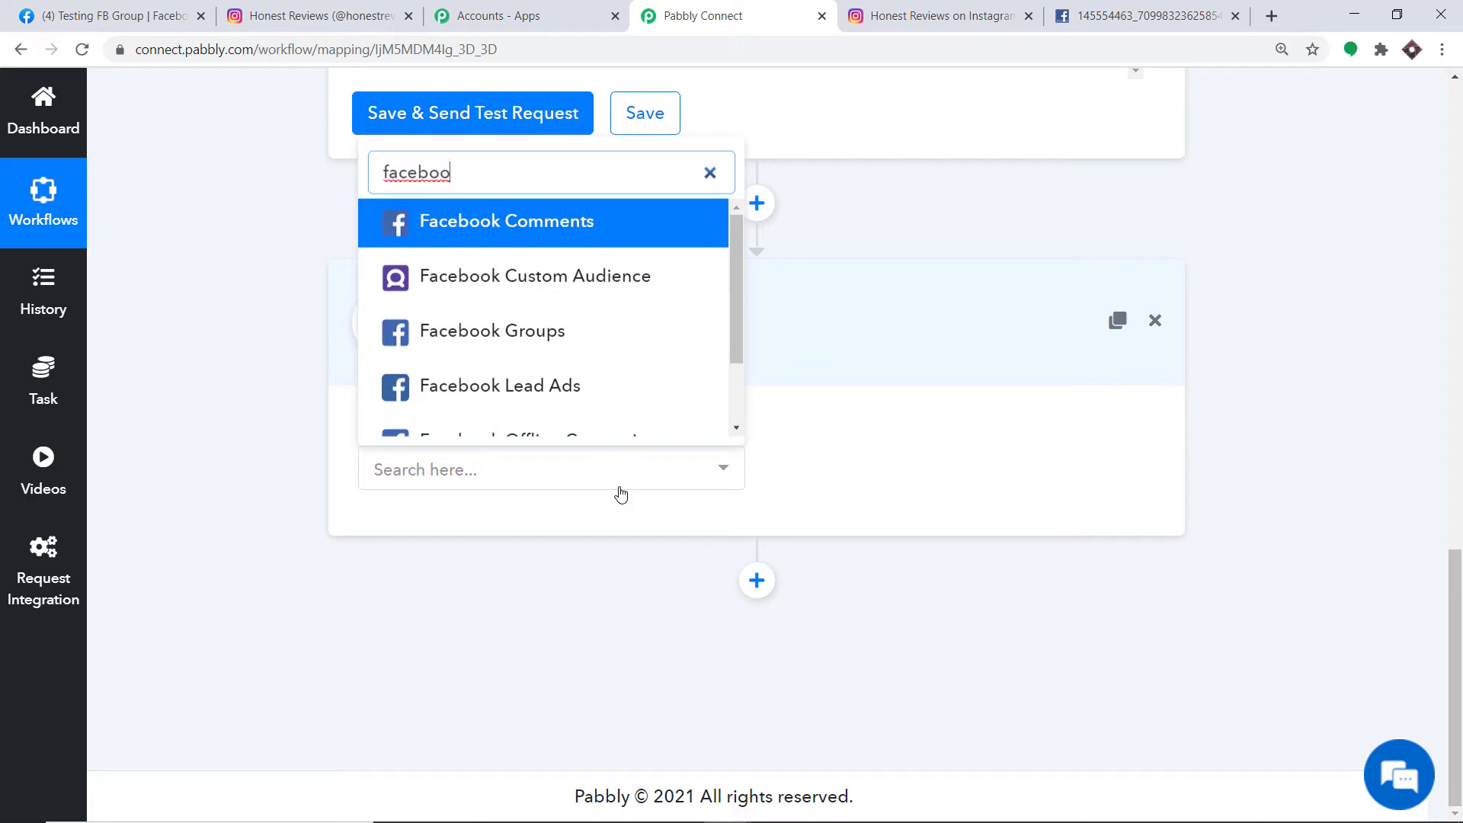
left_click(554, 340)
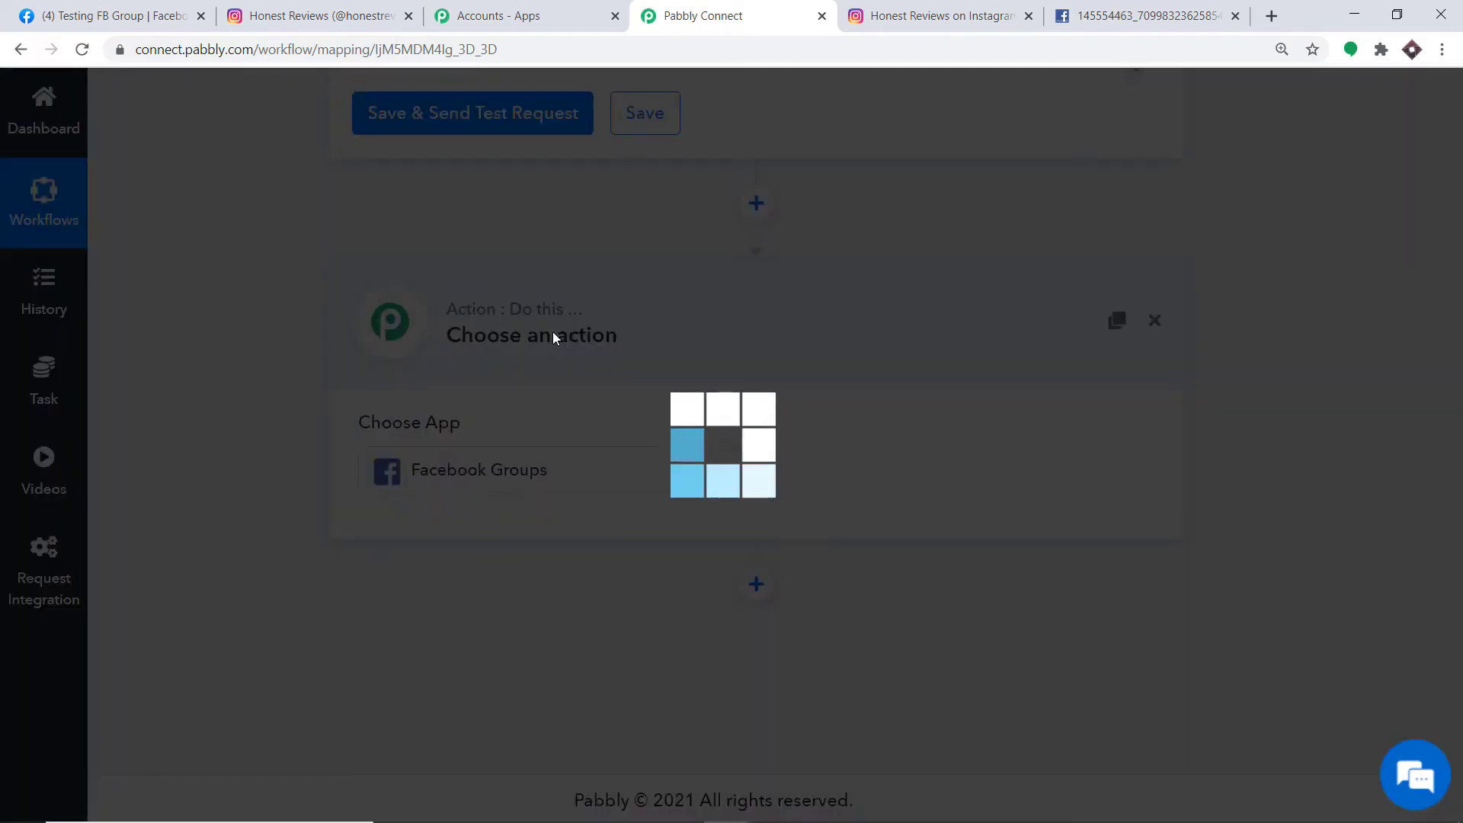
left_click(867, 480)
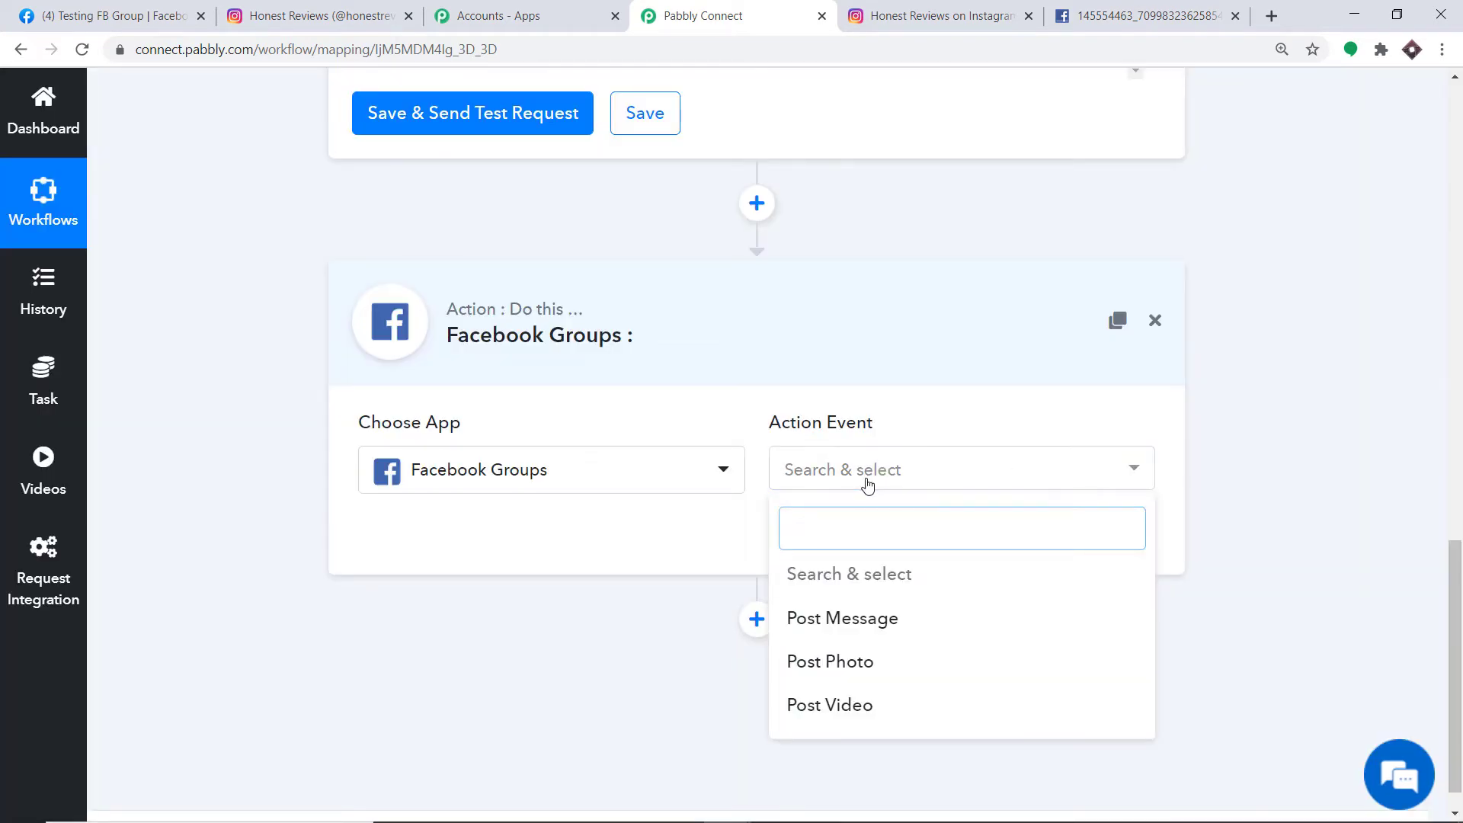
left_click(850, 669)
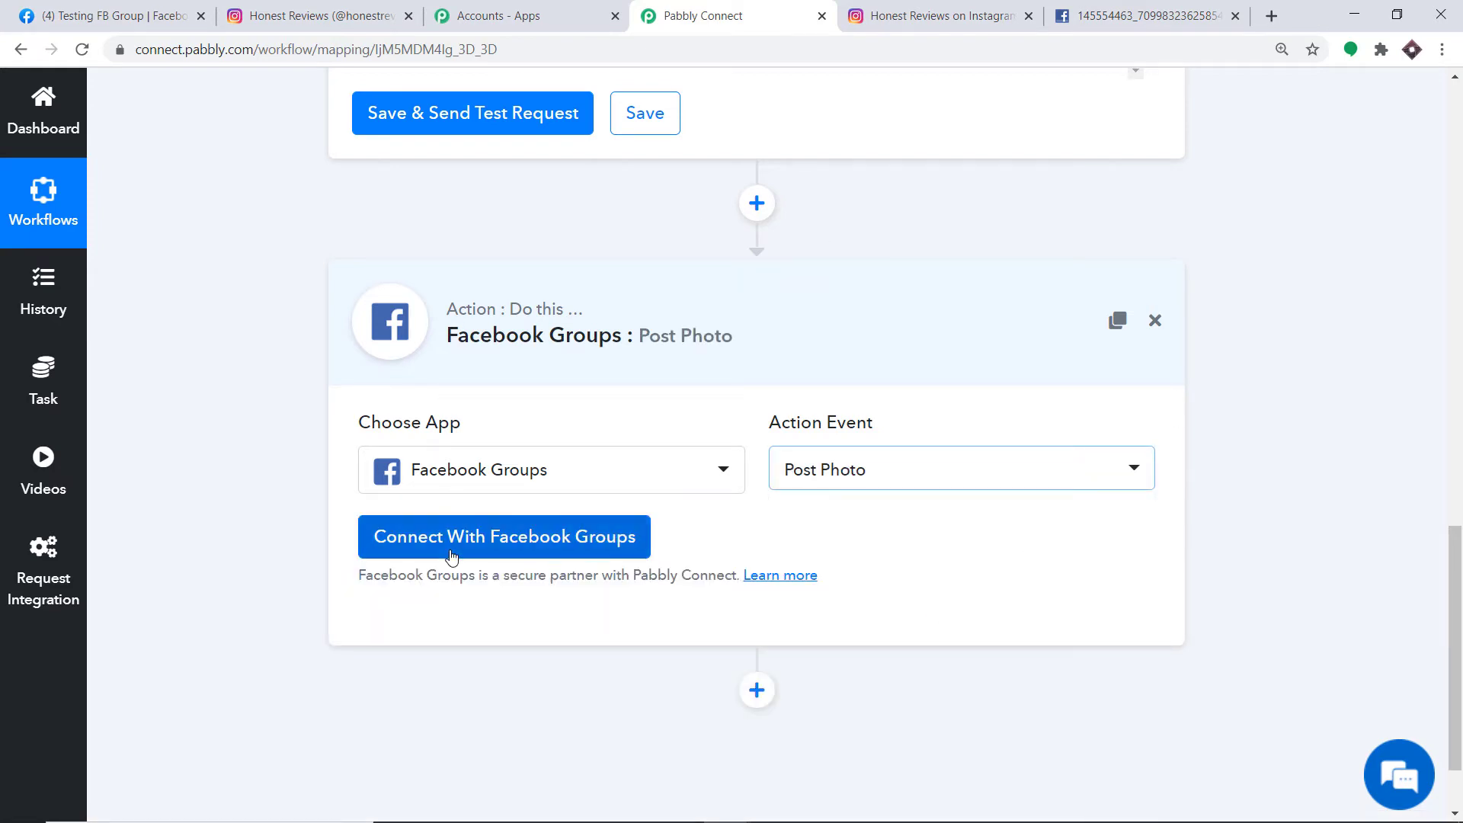
left_click(846, 485)
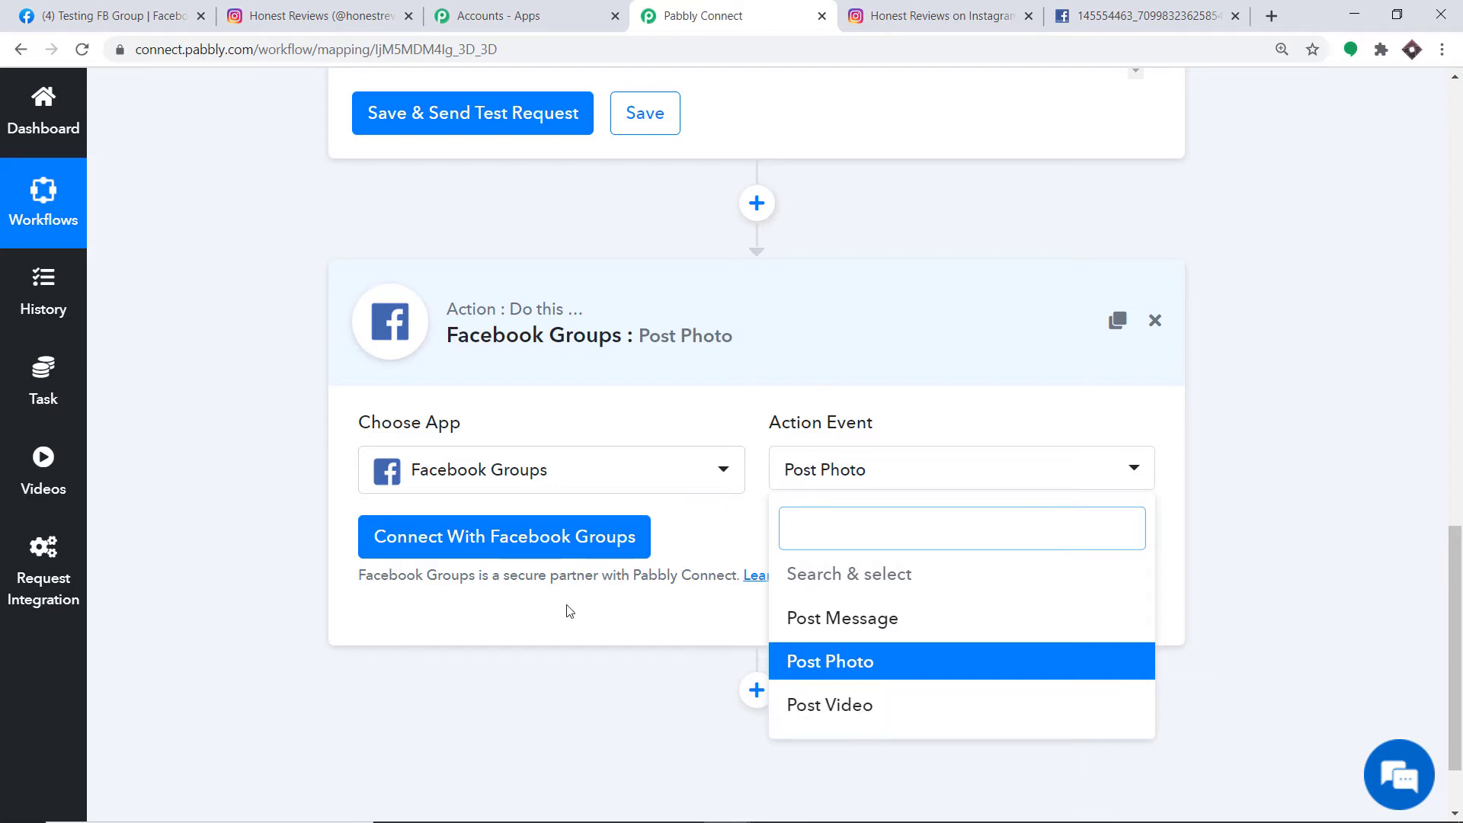
left_click(753, 528)
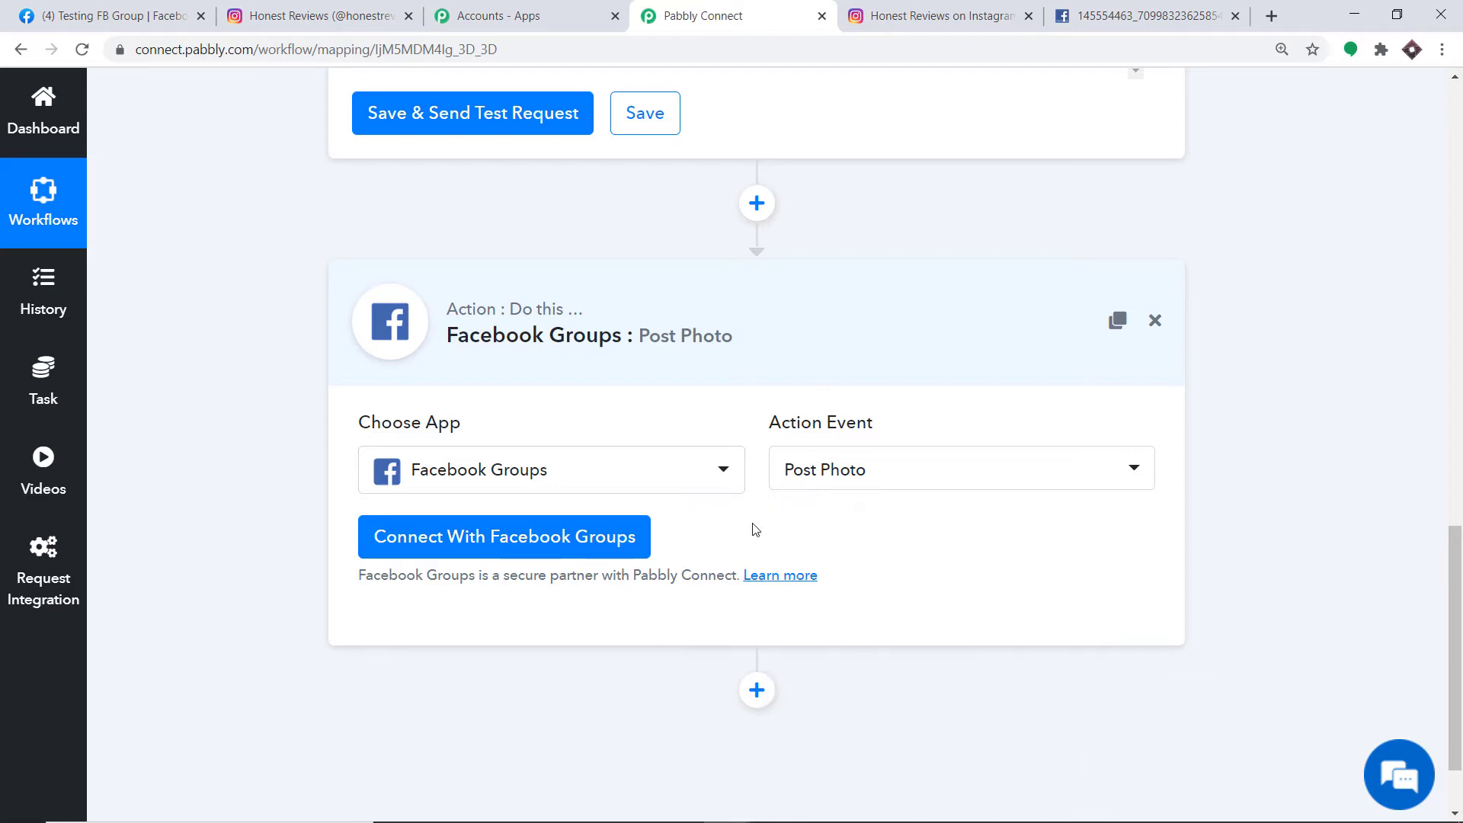
- Authorize the Facebook Groups account so the Group field shows Testing FB Group
left_click(493, 551)
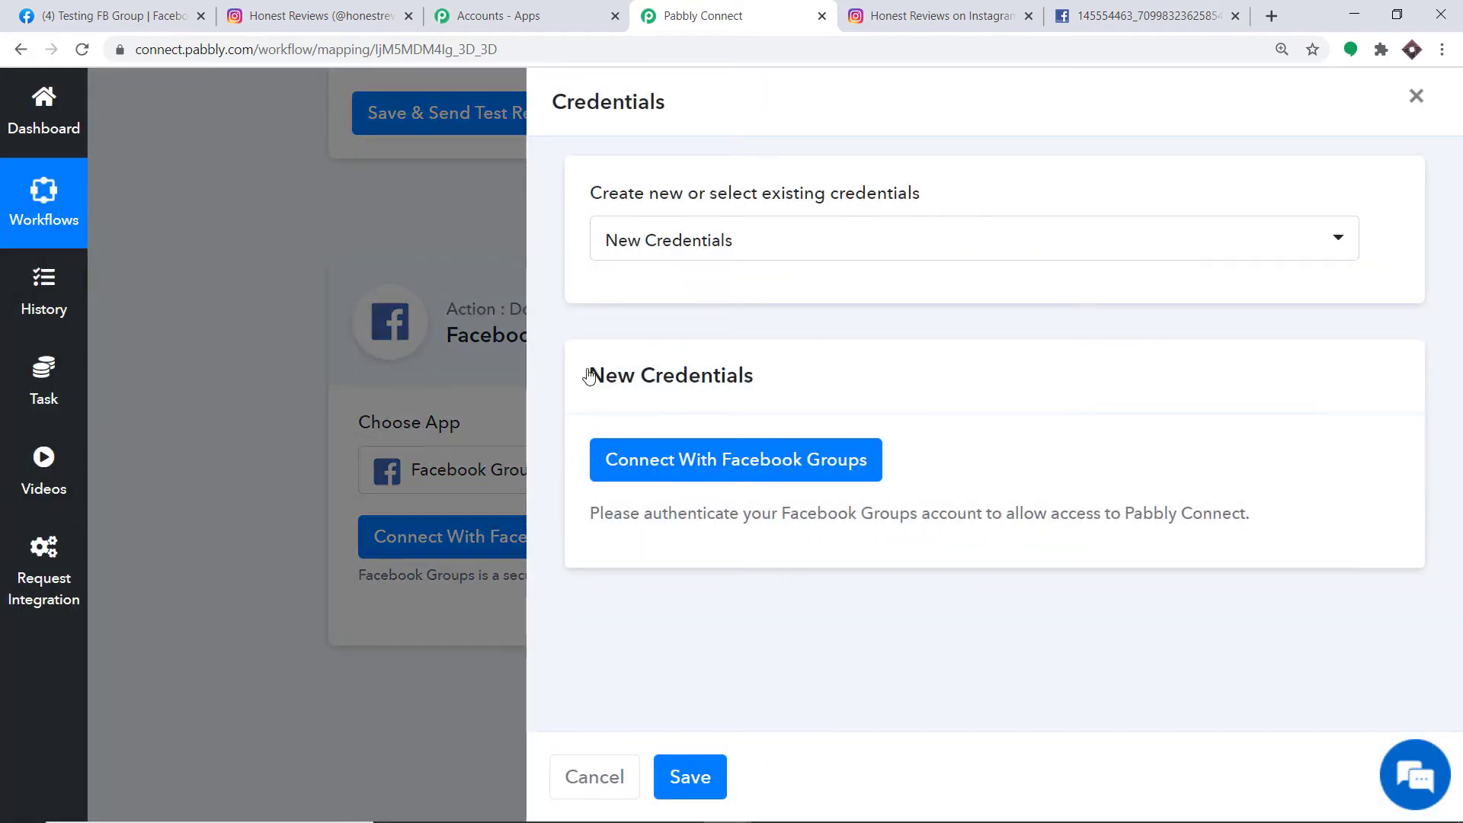
left_click(652, 476)
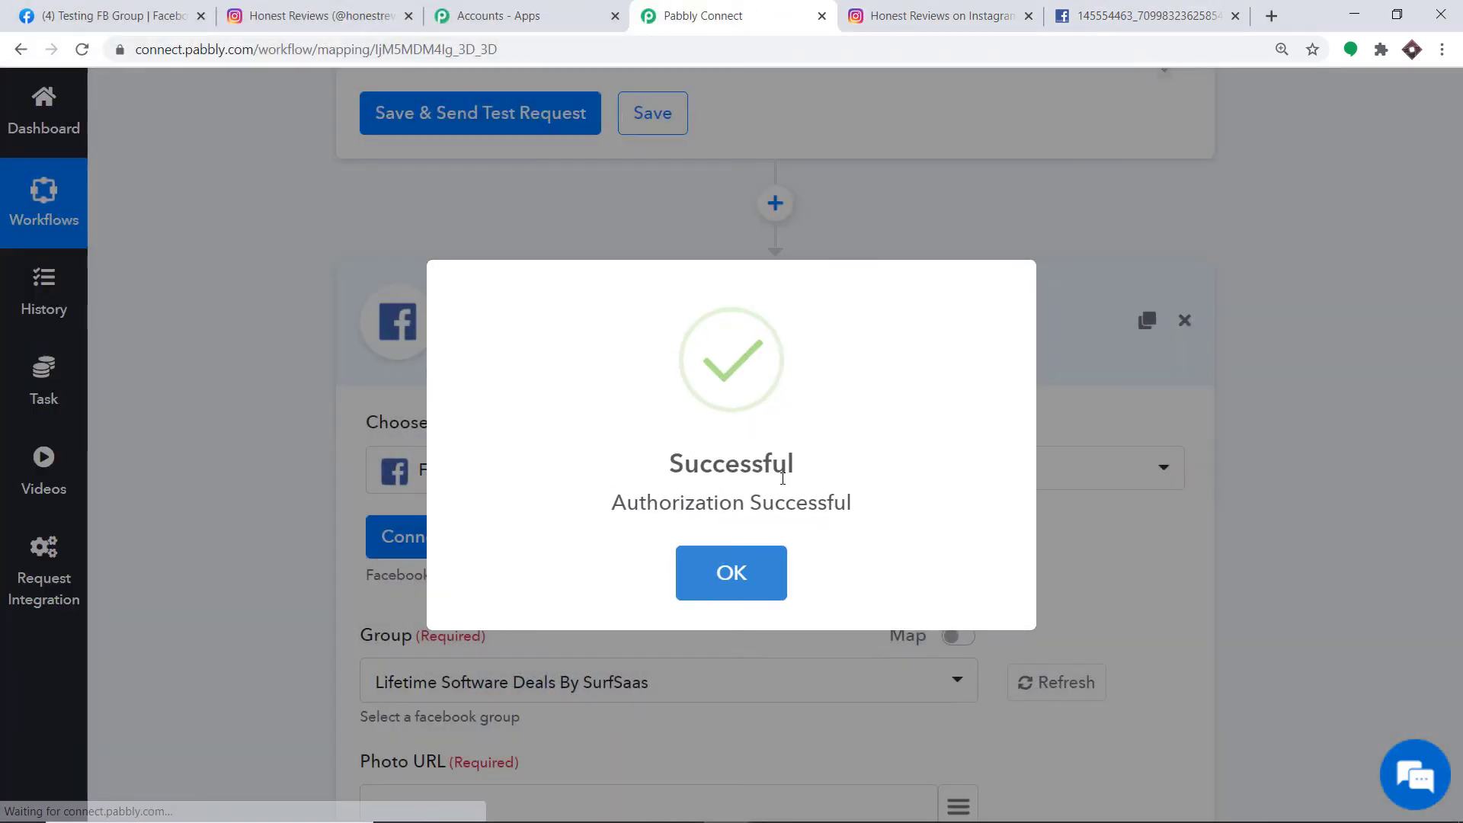
left_click(731, 578)
scroll(773, 358, "down", 4)
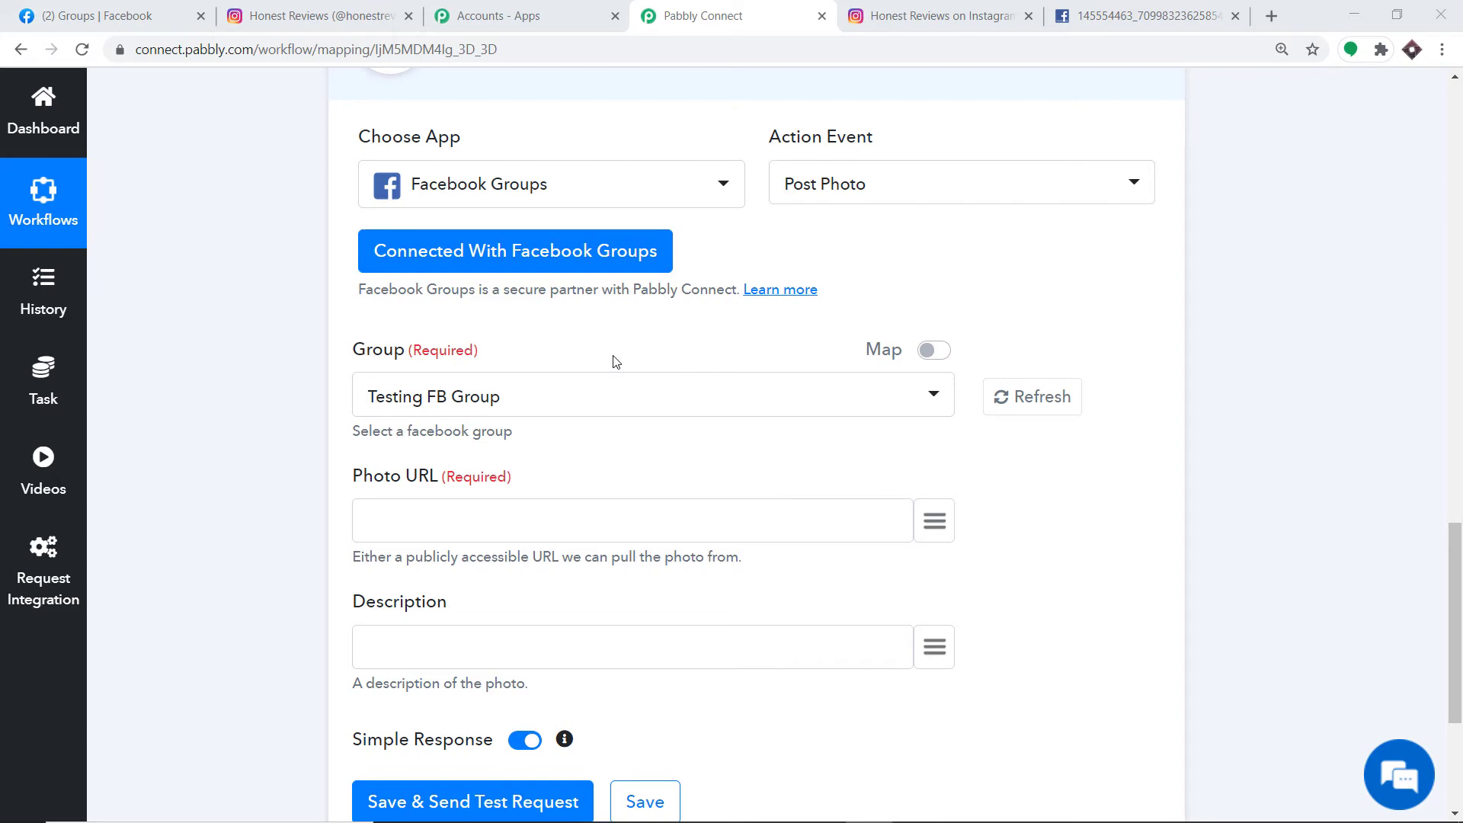
- Scroll through the Group dropdown's Facebook groups, then switch to the Facebook Groups browser tab
scroll(617, 360, "down", 1)
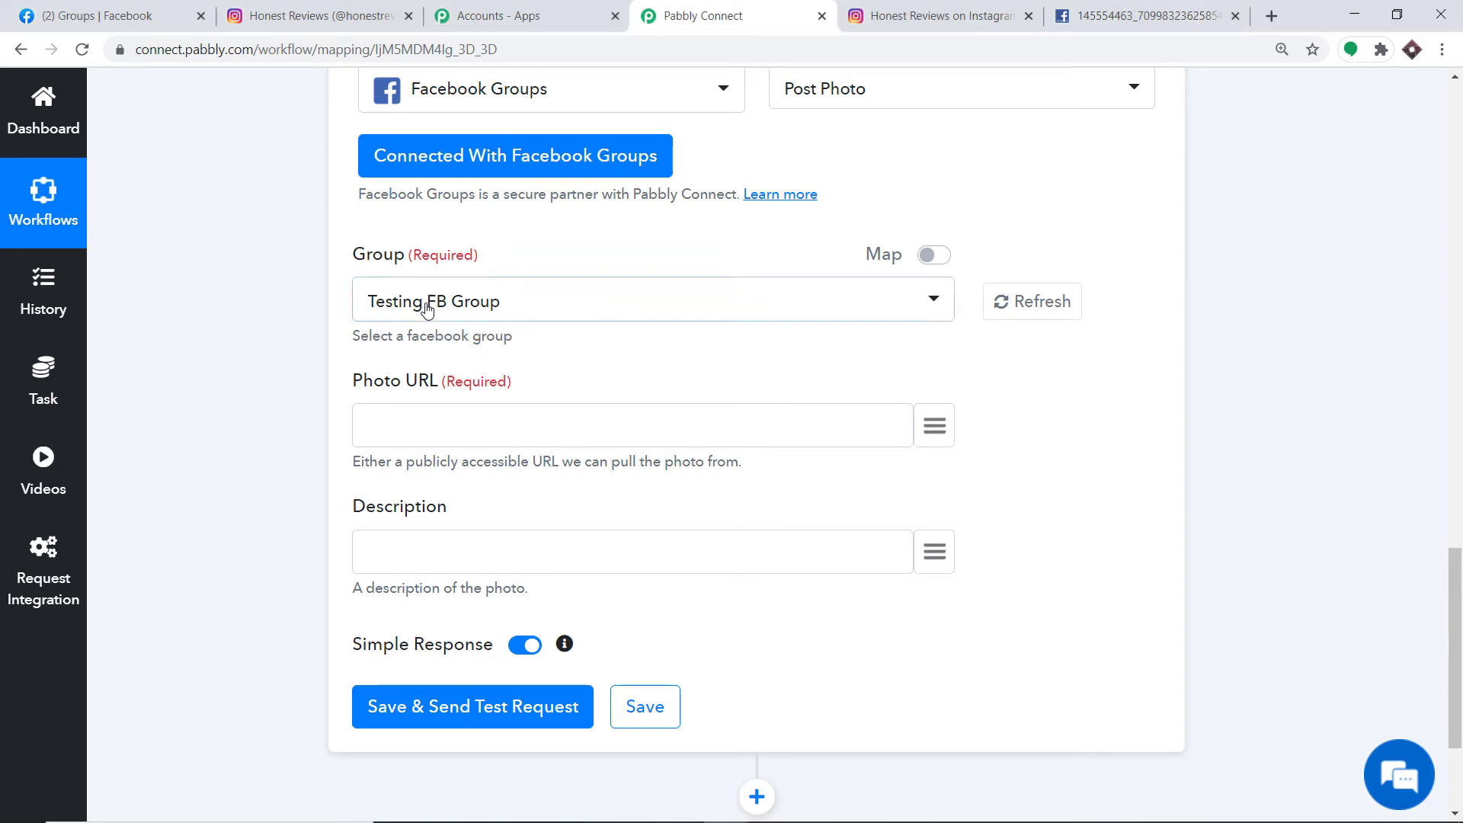
left_click(426, 307)
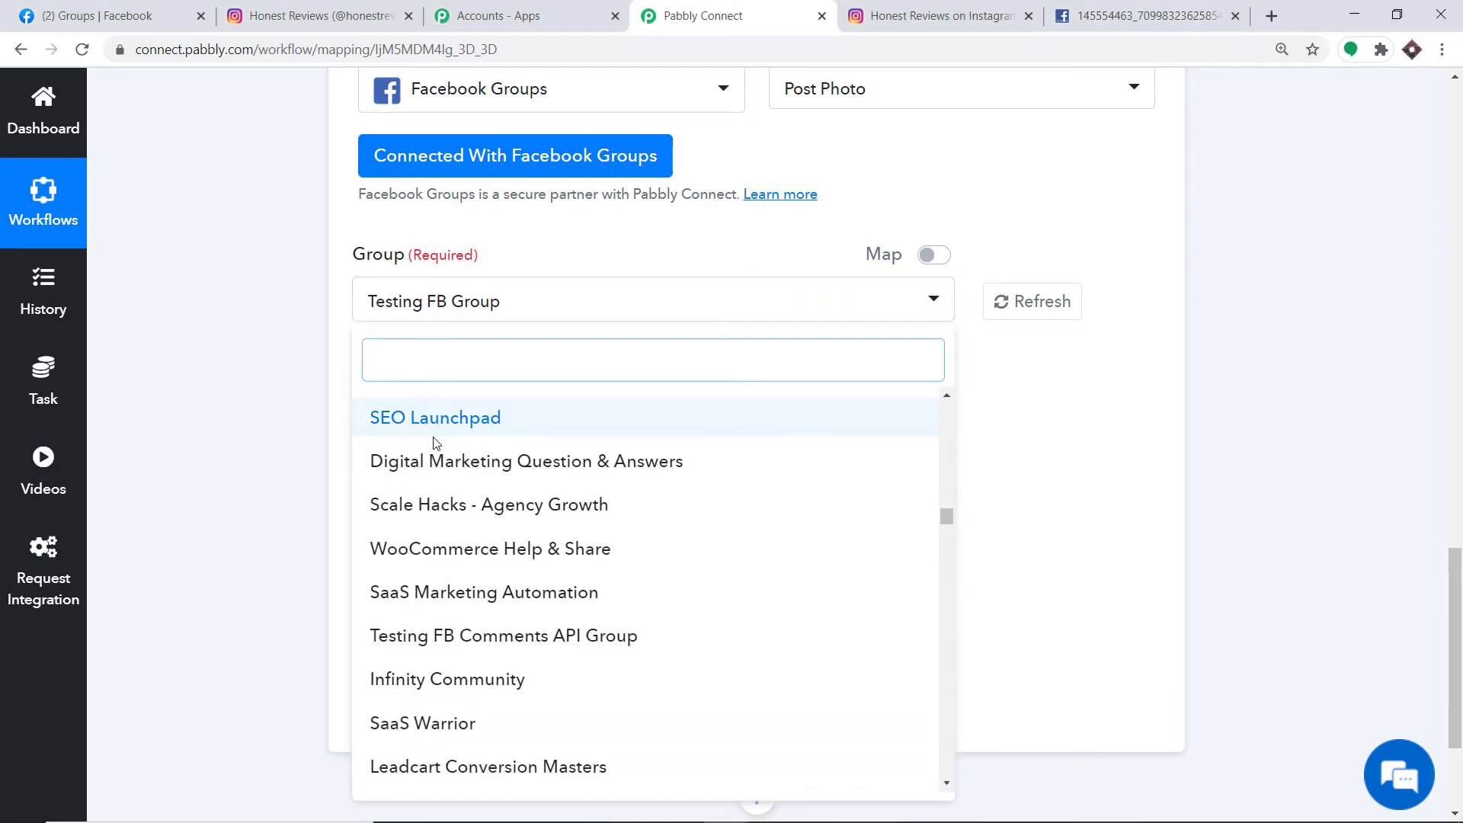
scroll(435, 442, "down", 3)
scroll(455, 511, "down", 10)
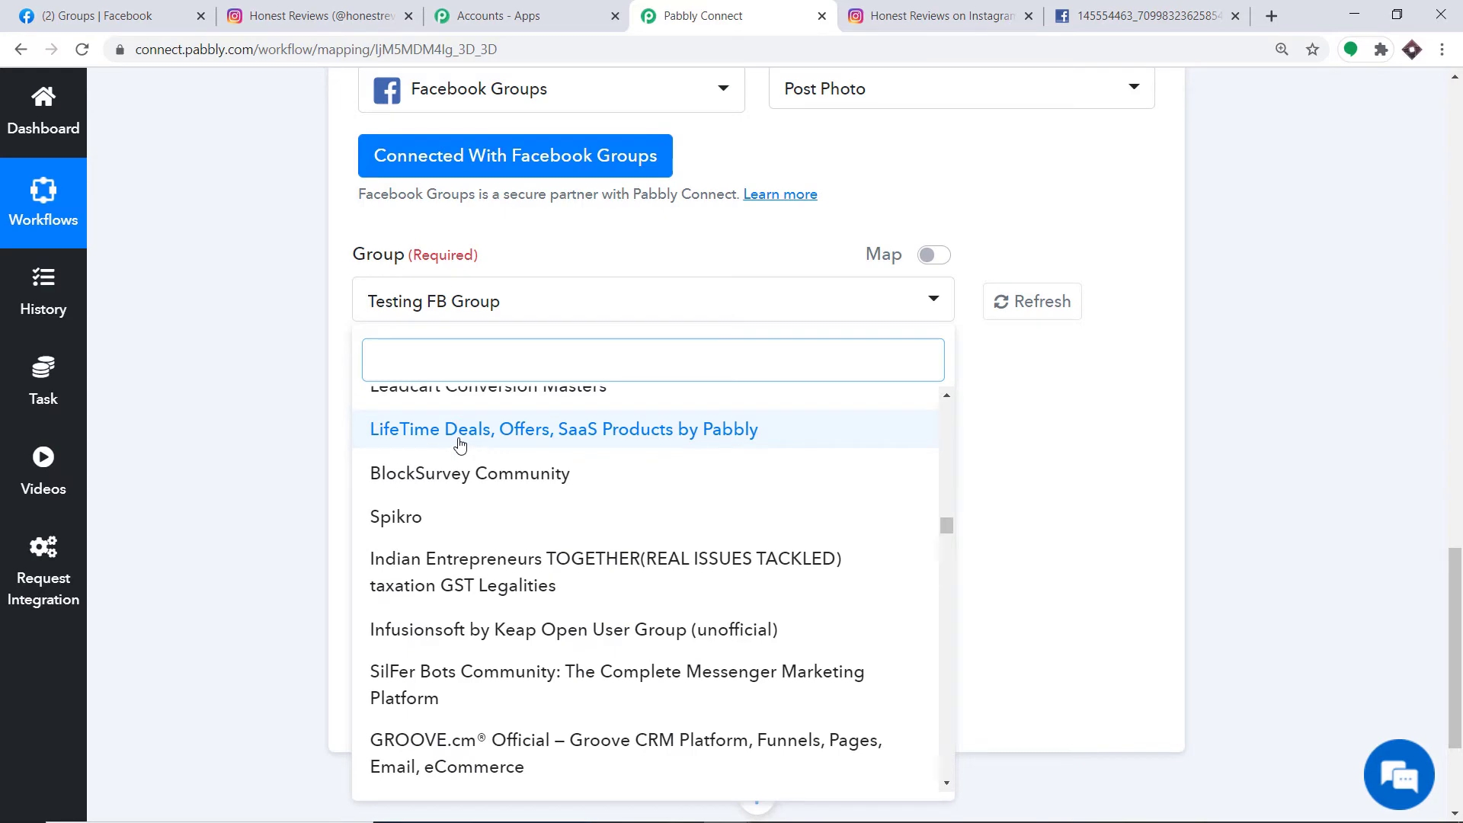
scroll(488, 511, "down", 10)
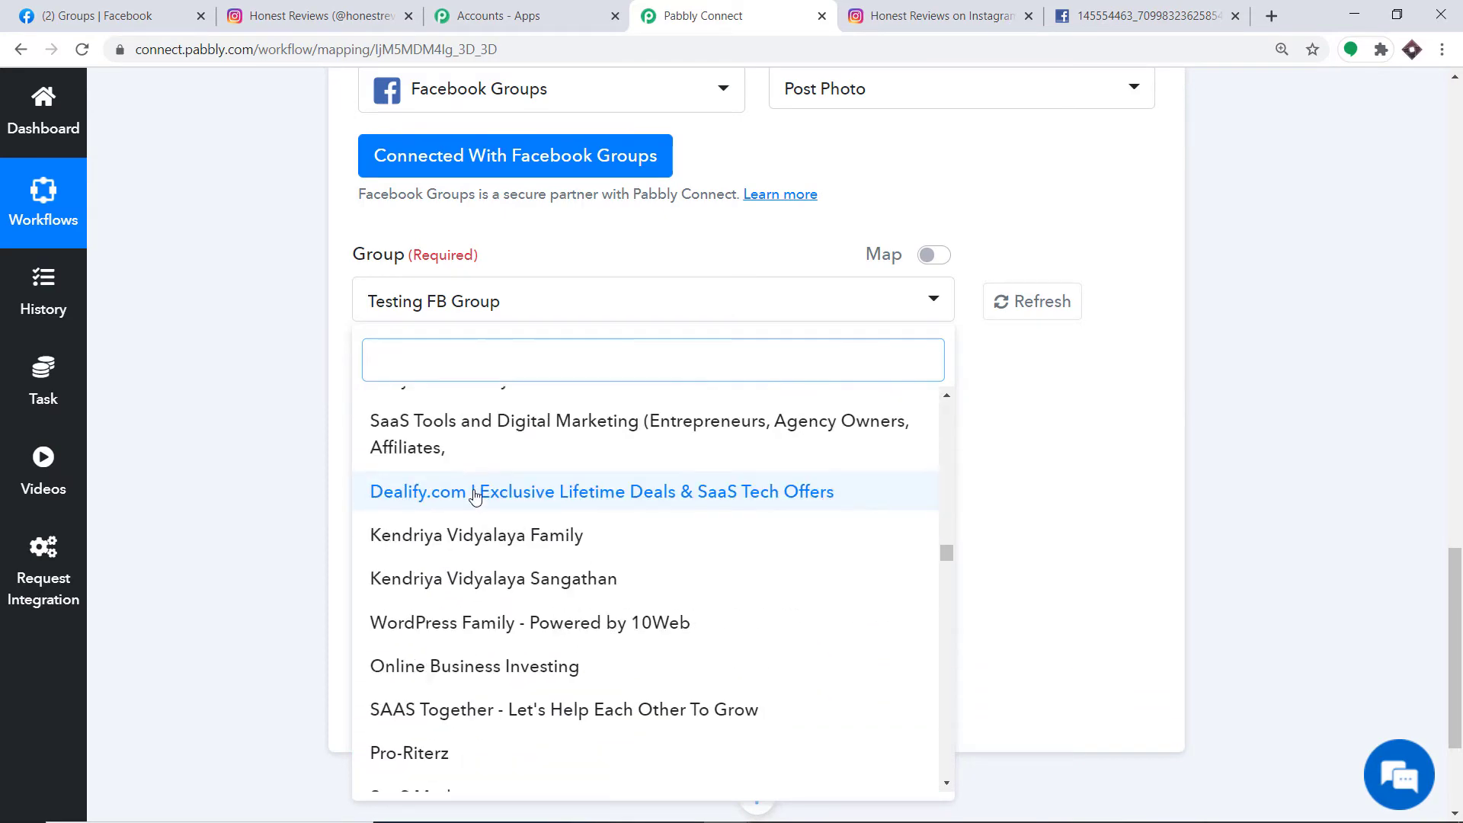
left_click(70, 6)
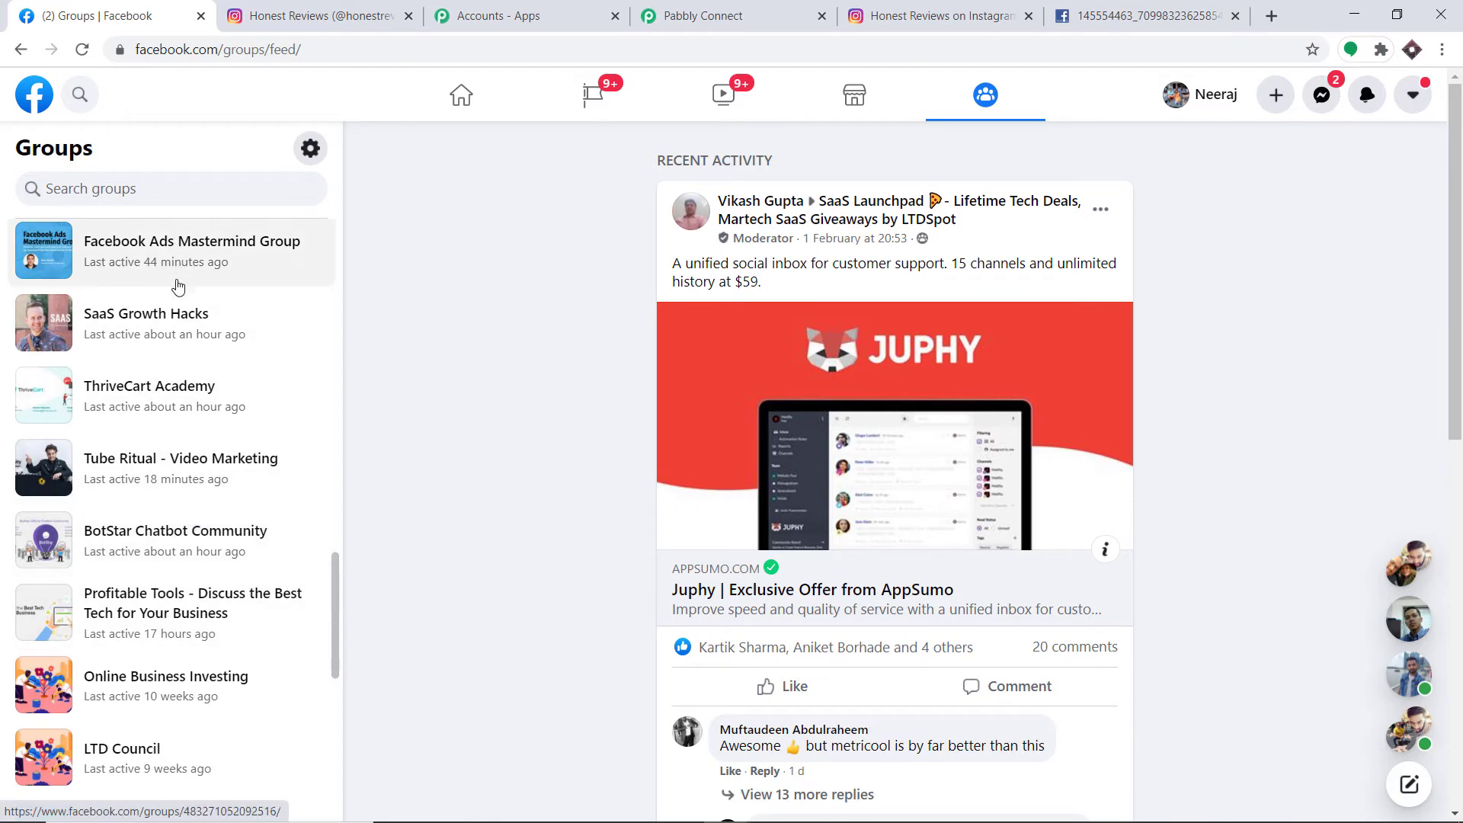
- Back in the workflow, close the group list keeping Testing FB Group selected
scroll(173, 305, "down", 10)
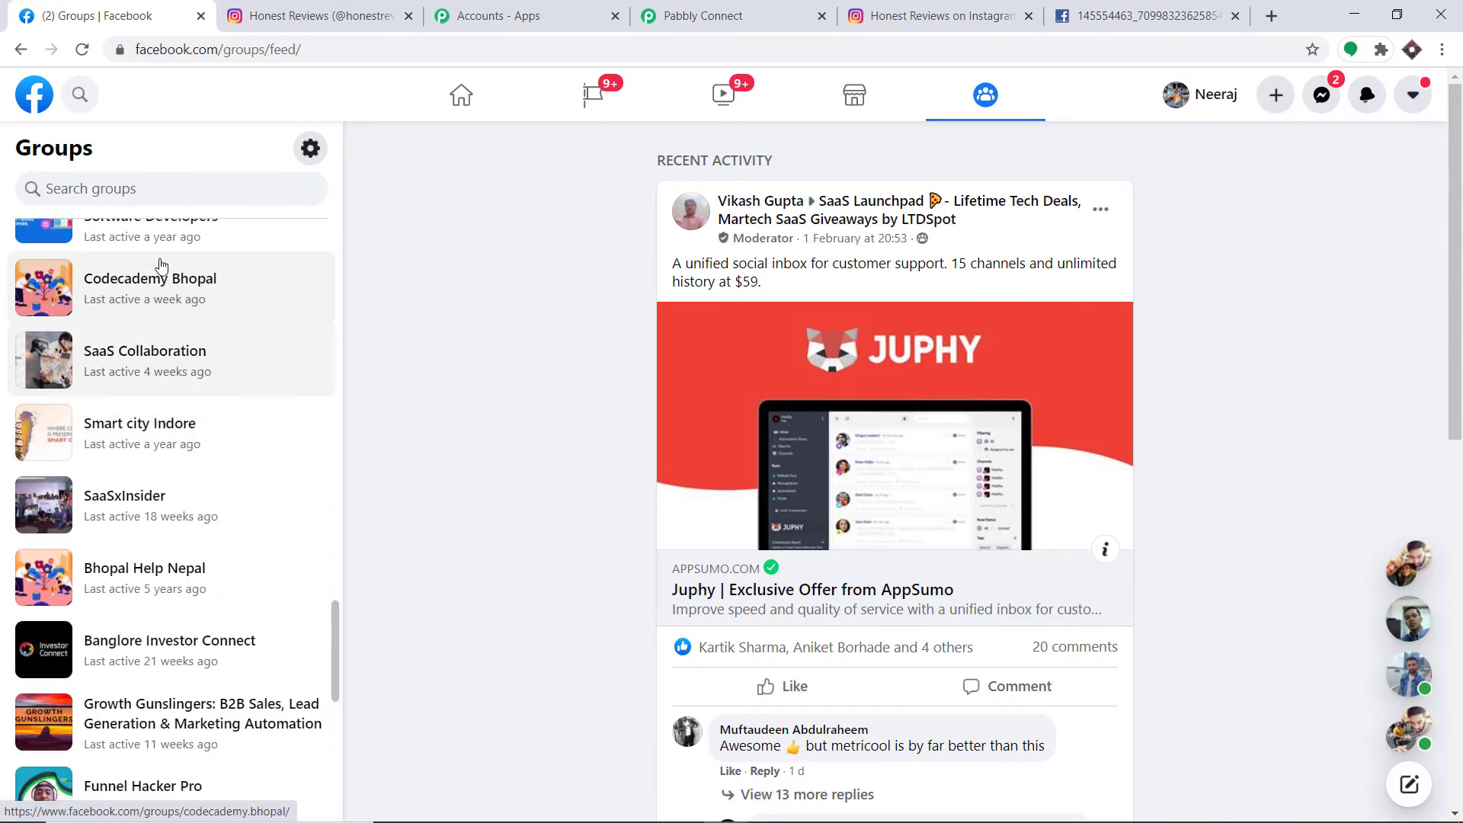
left_click(688, 9)
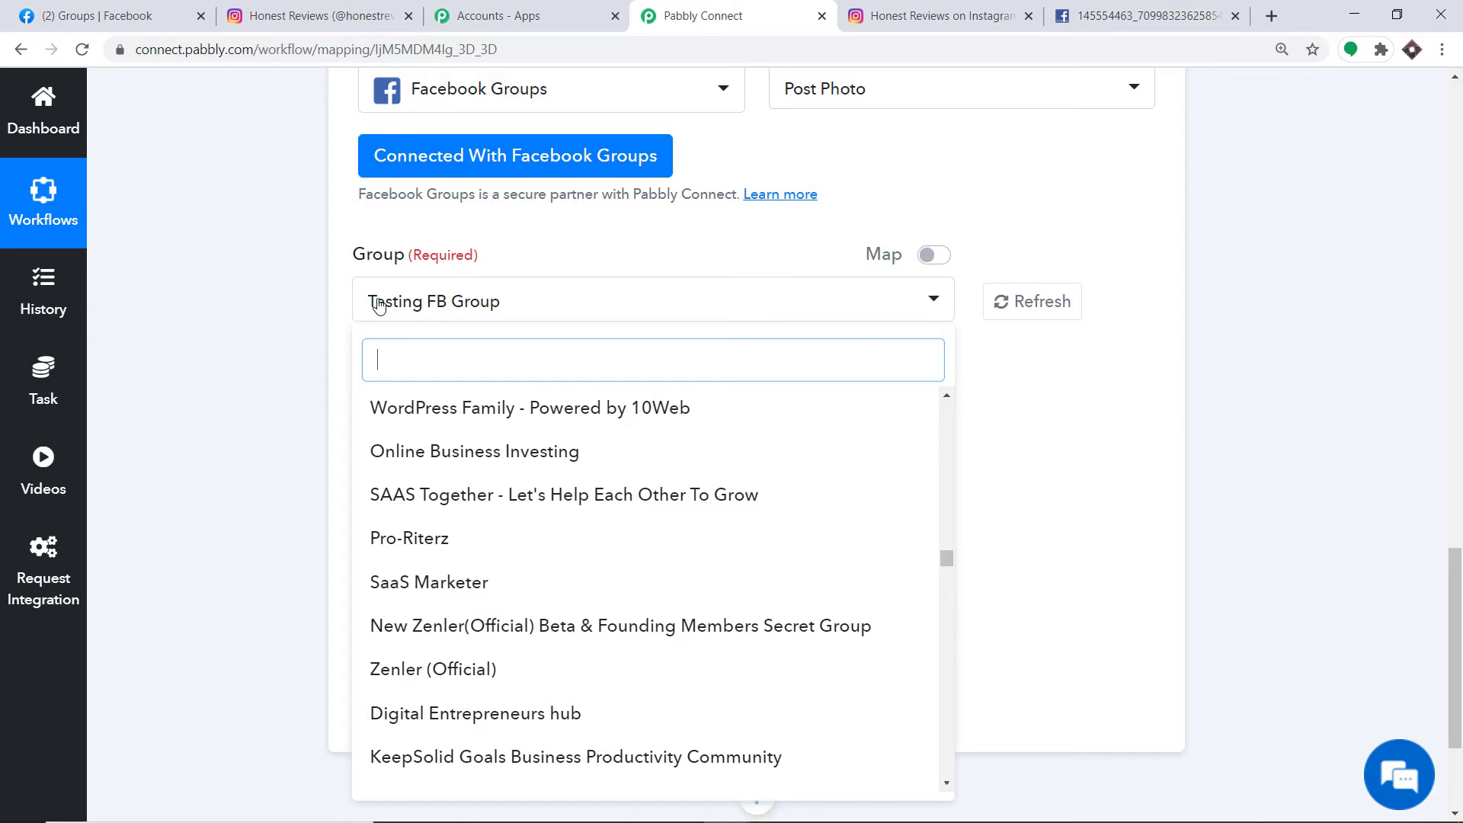
left_click(440, 307)
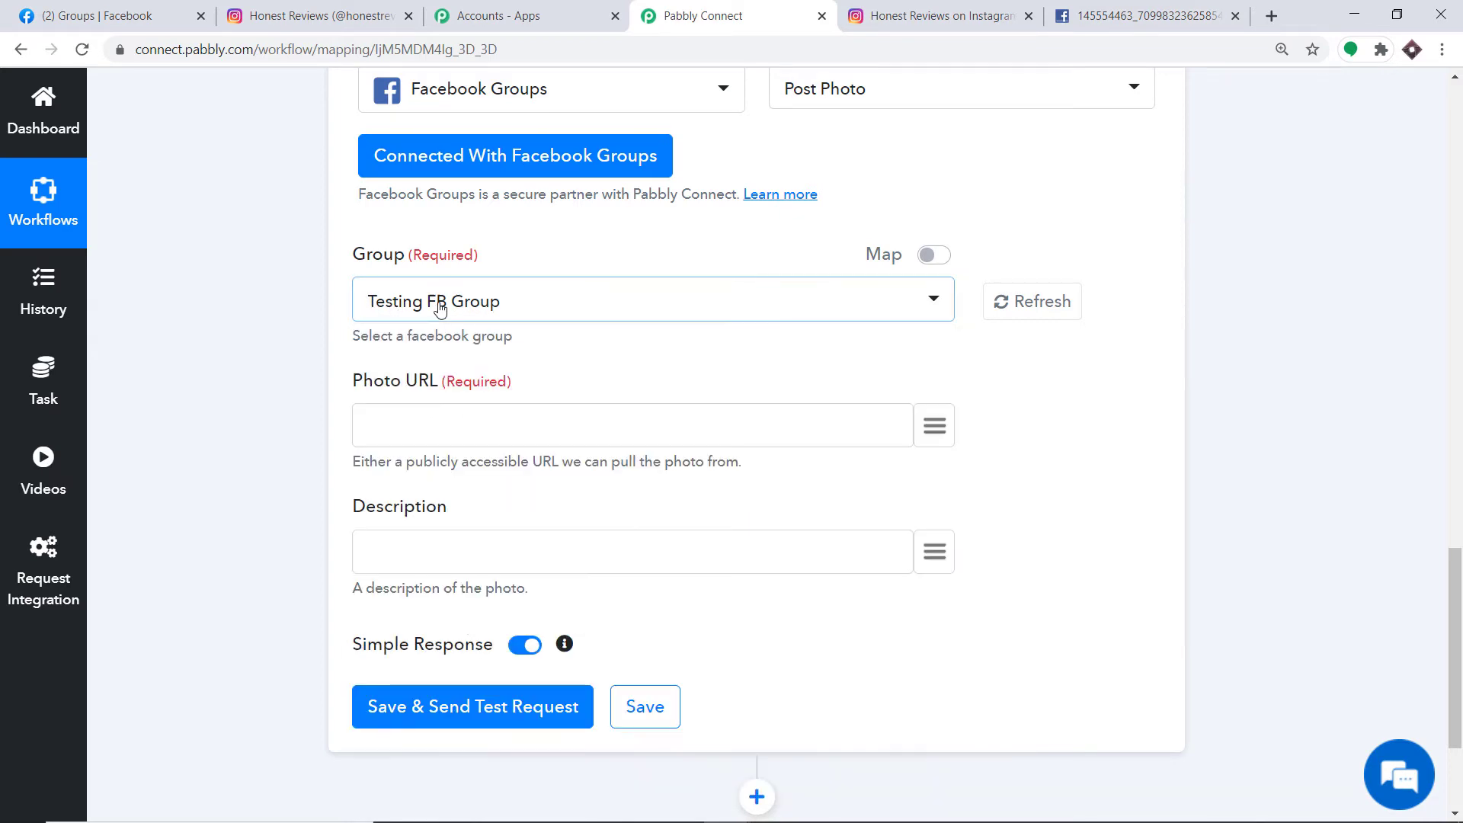
- On Facebook, search 'tes', open Testing FB Group, and confirm Pabbly Connect under Group apps
left_click(122, 15)
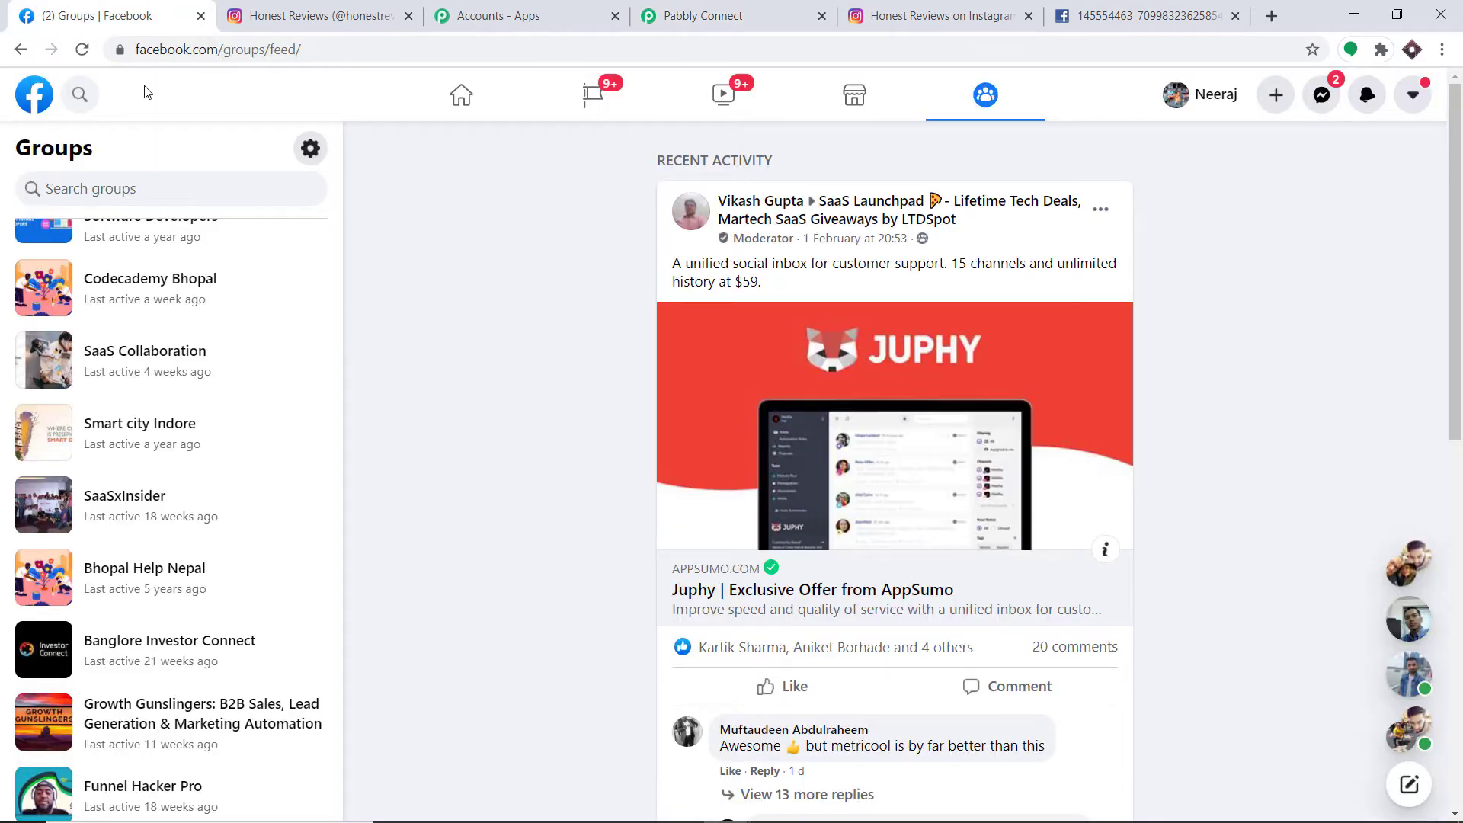
left_click(84, 94)
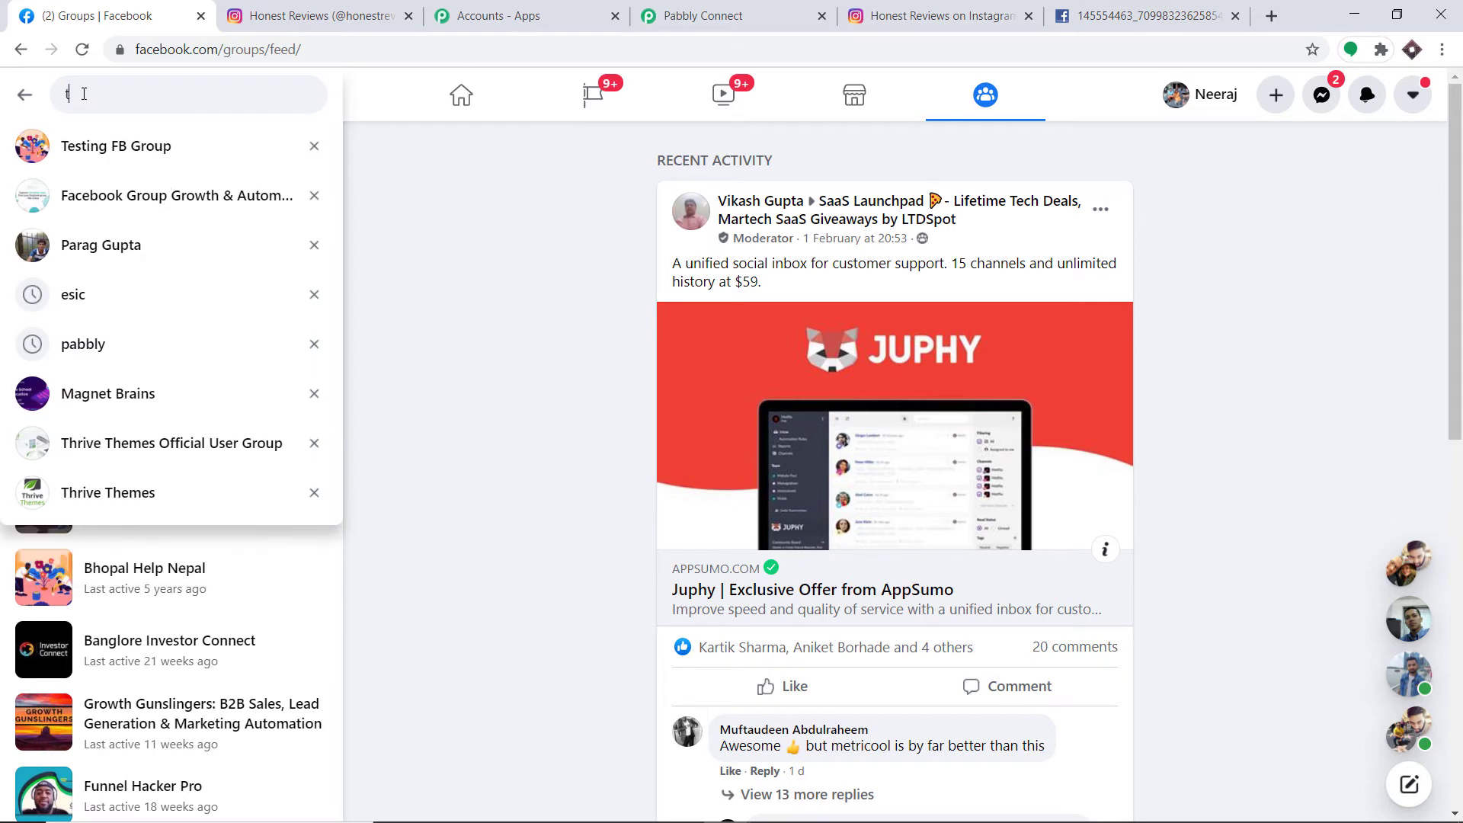
type("test")
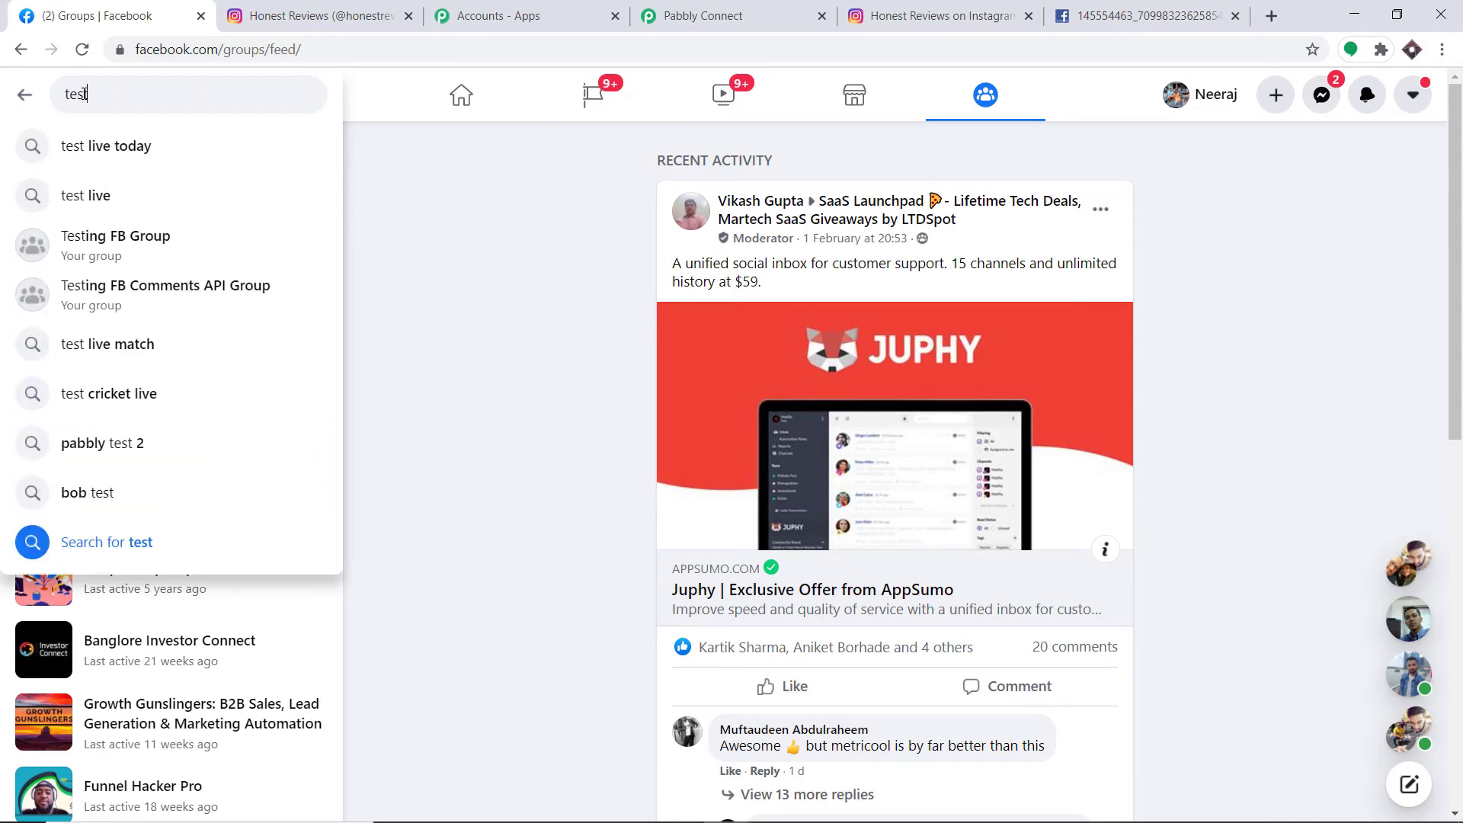
left_click(118, 242)
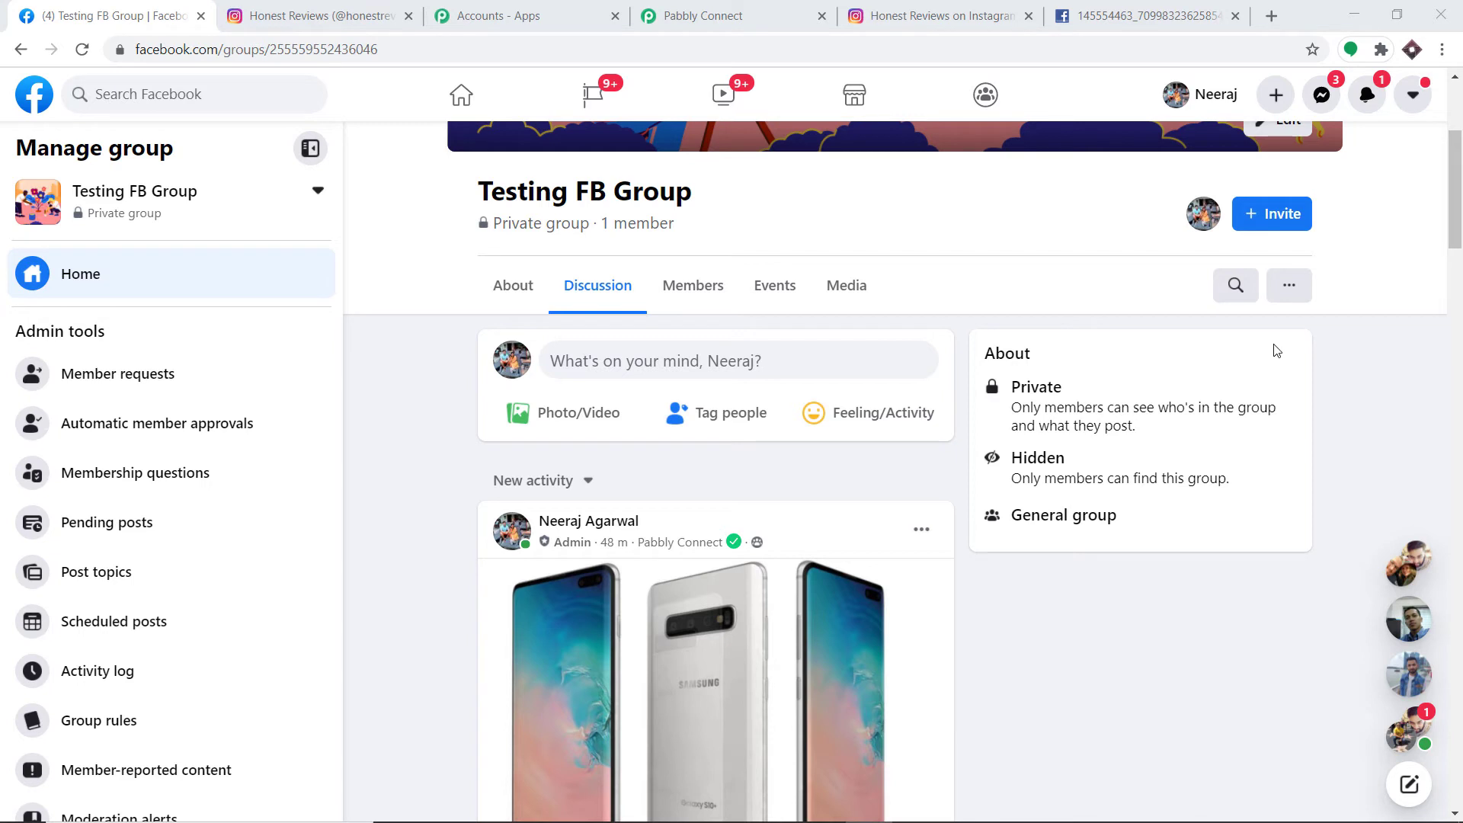
left_click(1293, 297)
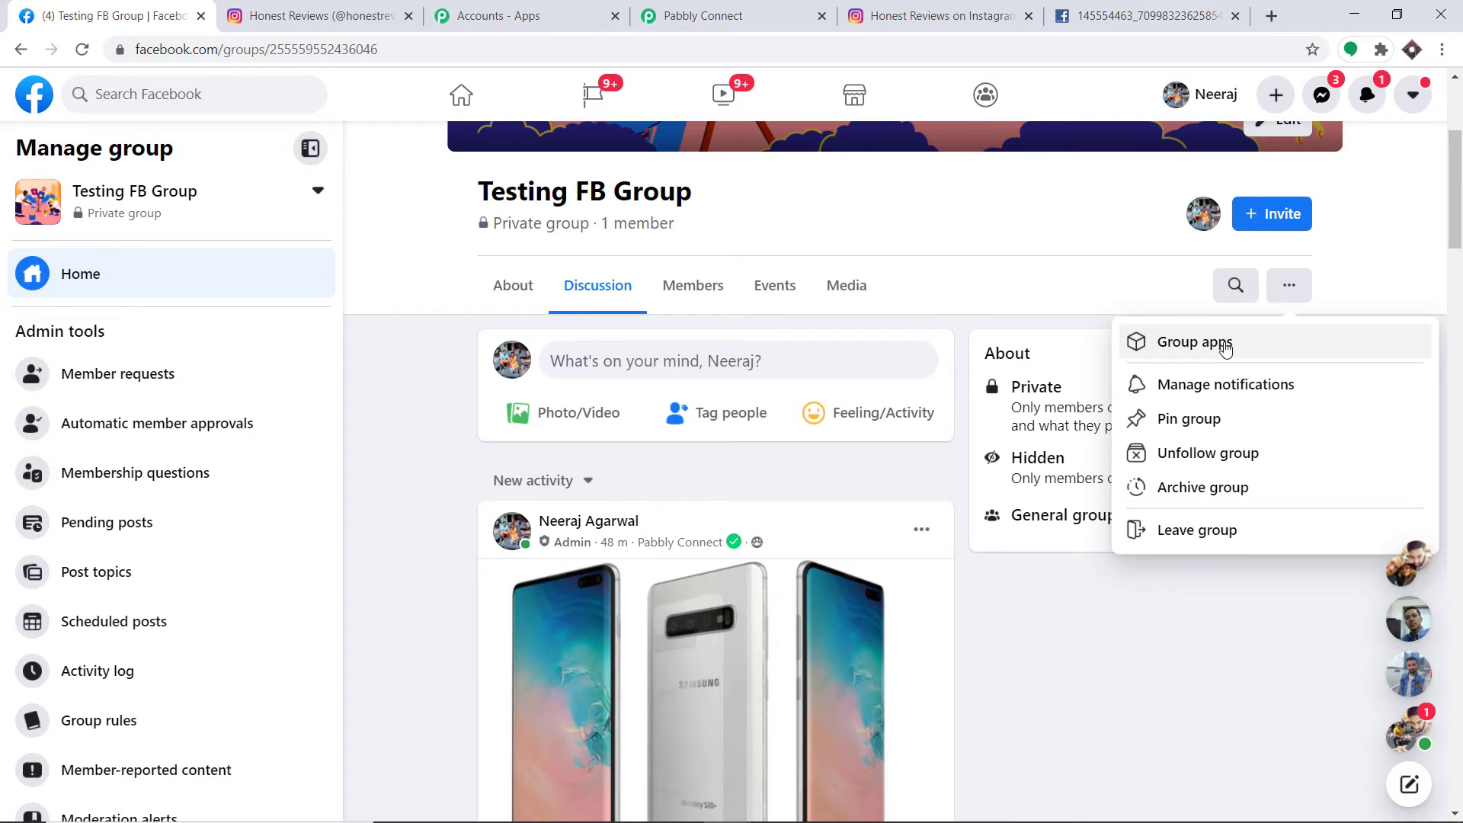
left_click(1225, 348)
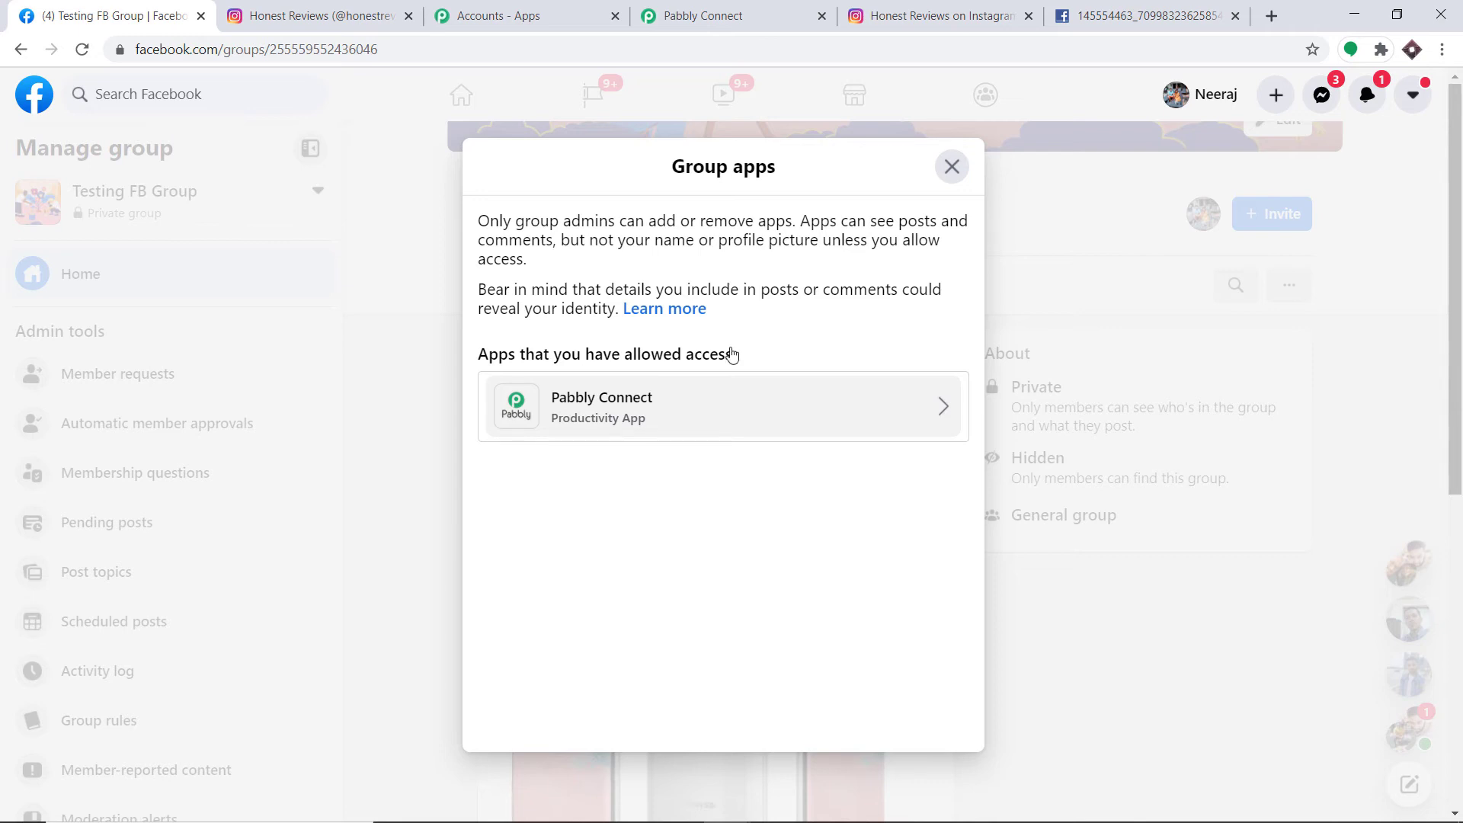
left_click(951, 167)
- Choose Bullet Proof SEO as the Post Photo step's target group, replacing the briefly picked Spikro
left_click(159, 111)
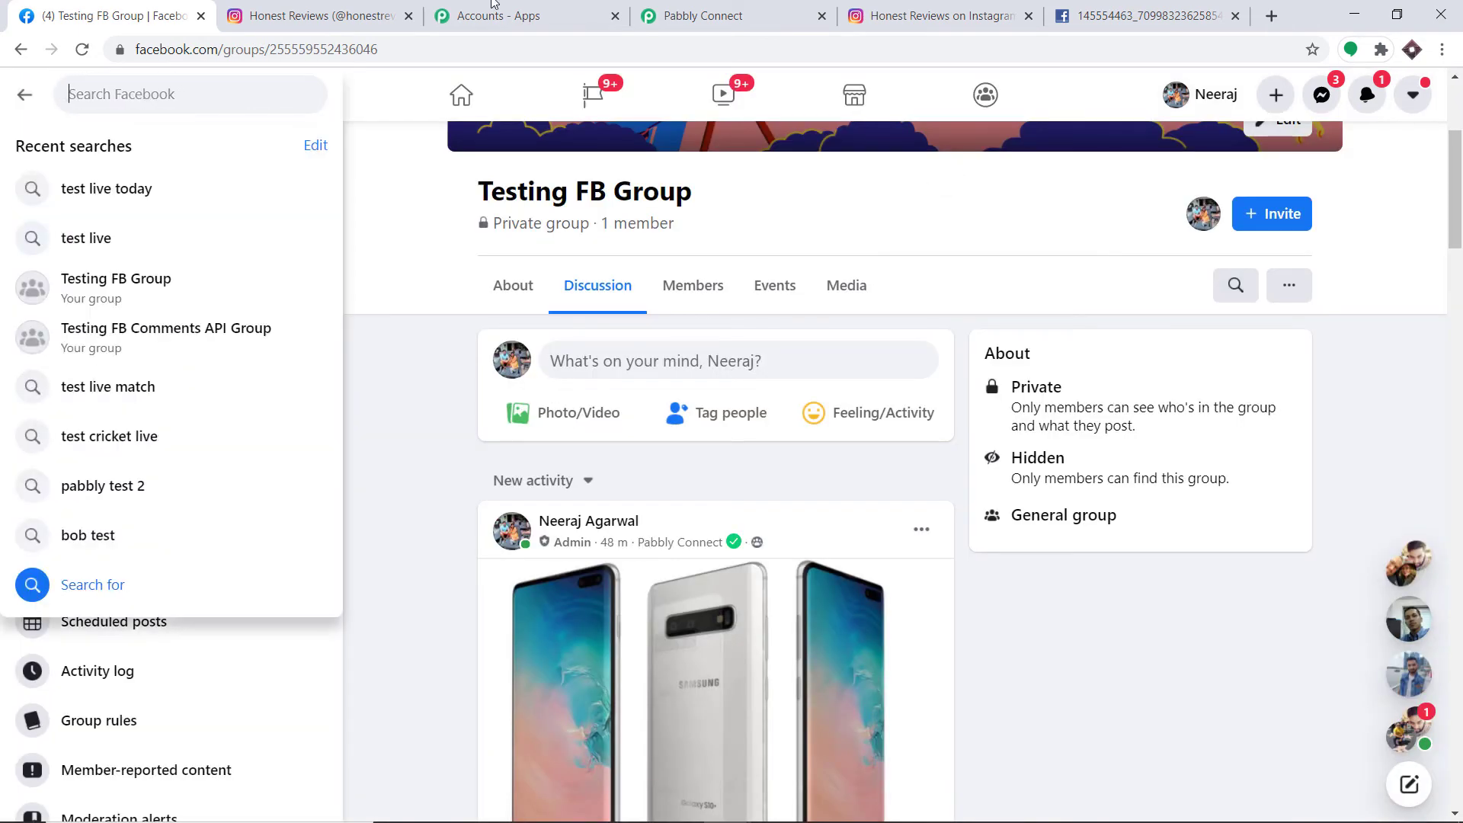
left_click(689, 16)
left_click(439, 405)
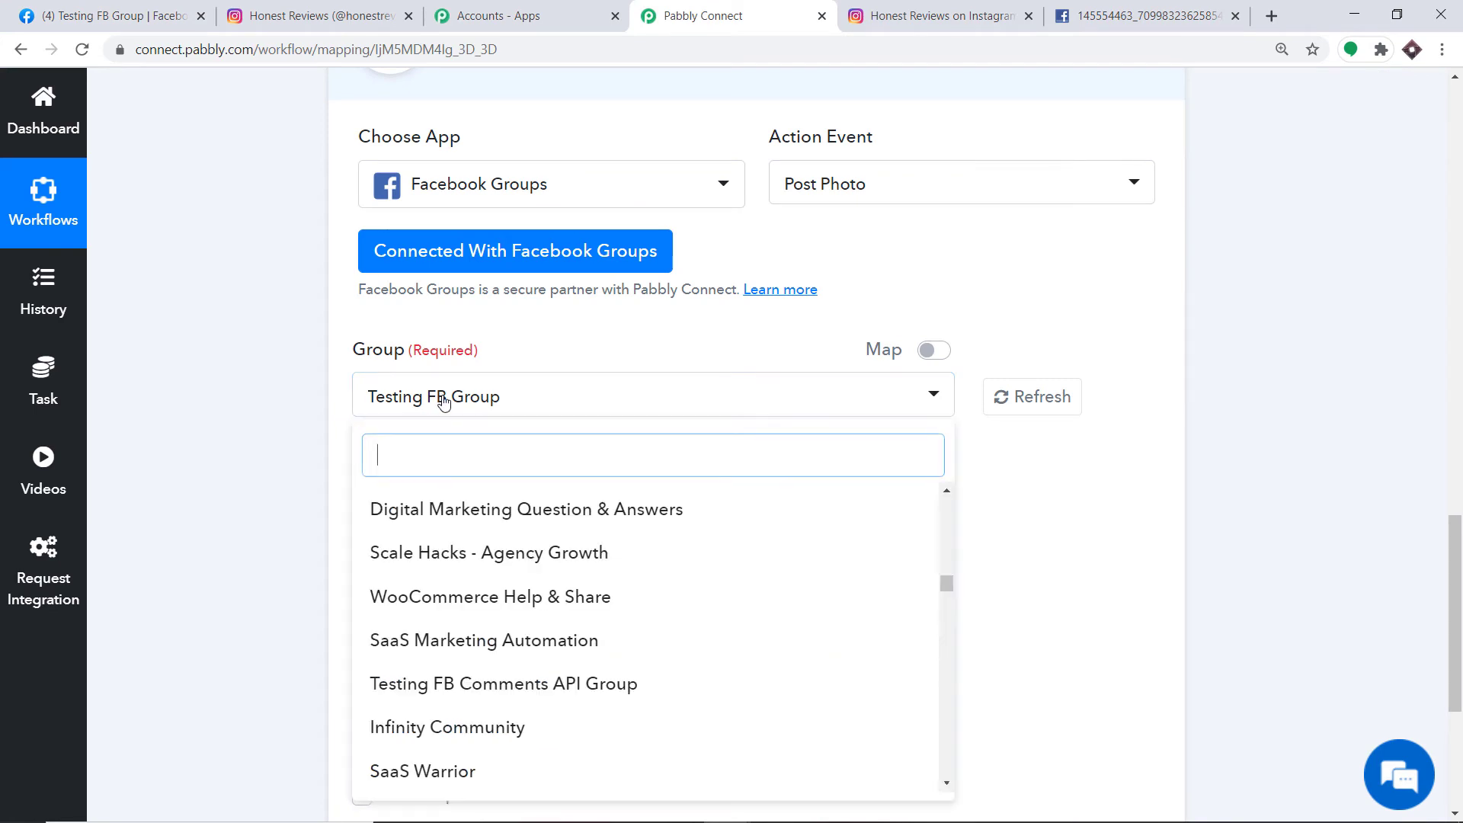
scroll(450, 579, "down", 2)
scroll(442, 695, "down", 5)
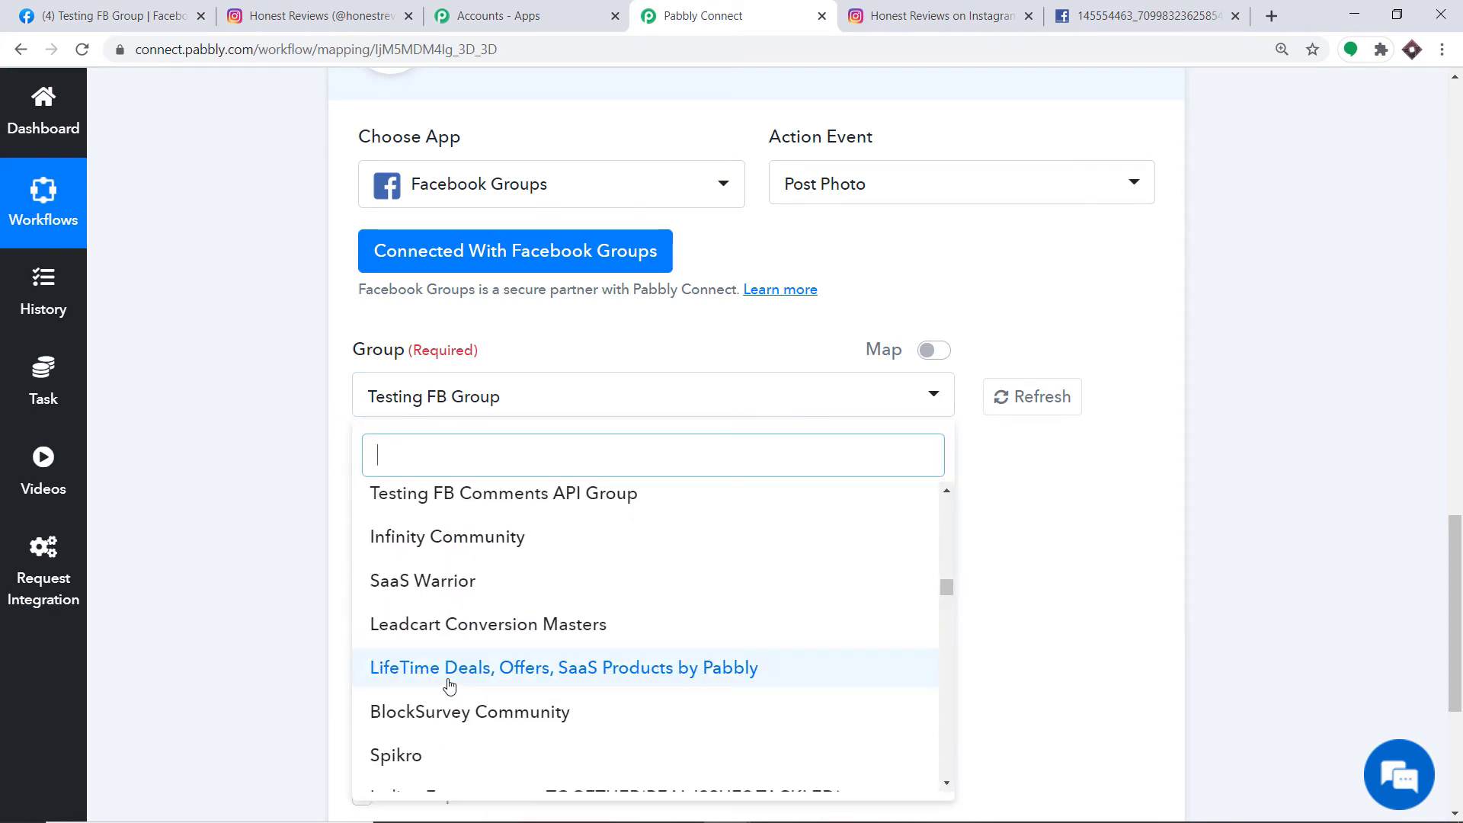
left_click(449, 559)
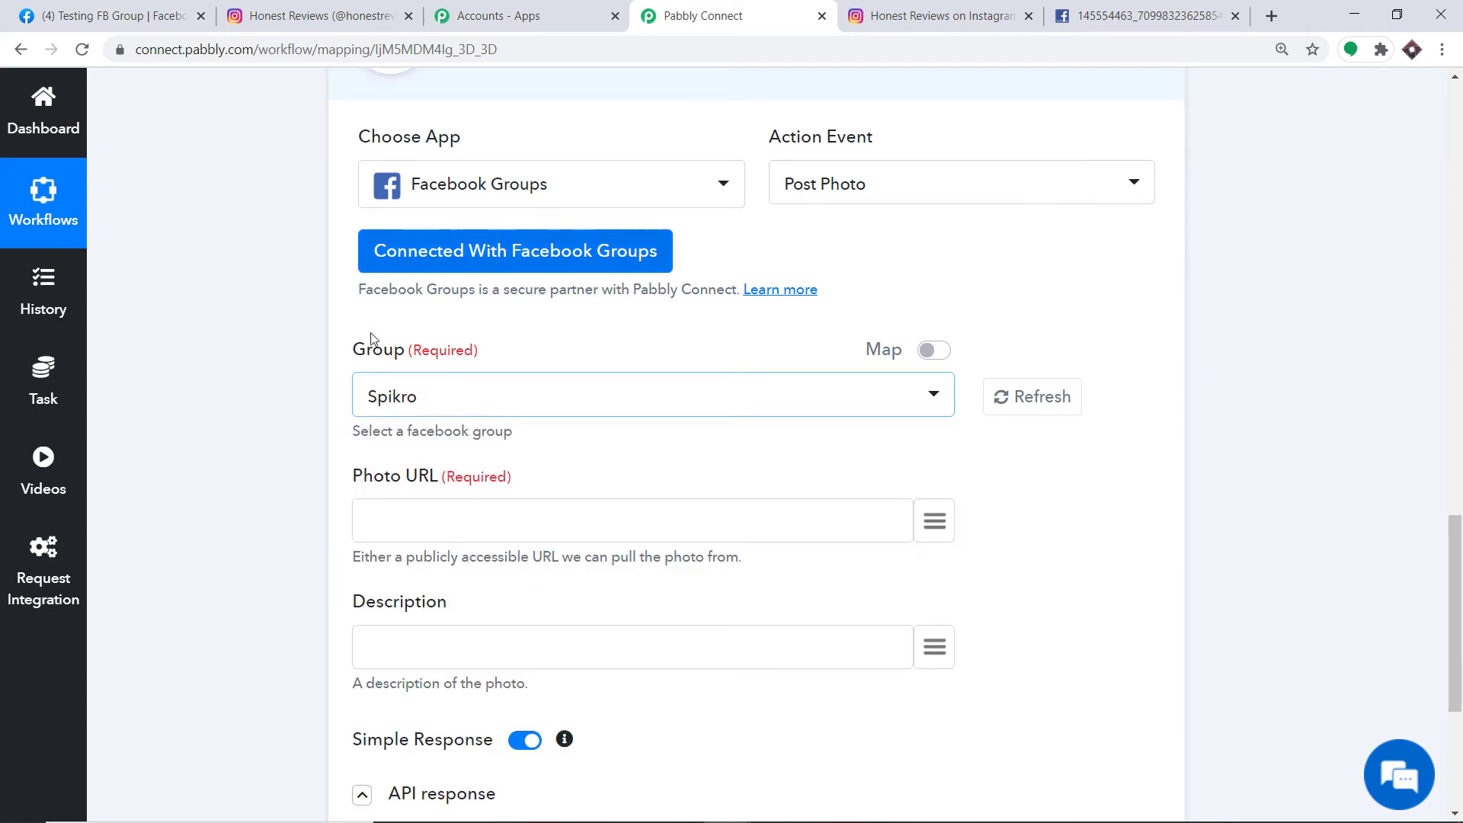
left_click(434, 400)
scroll(480, 670, "down", 2)
left_click(476, 660)
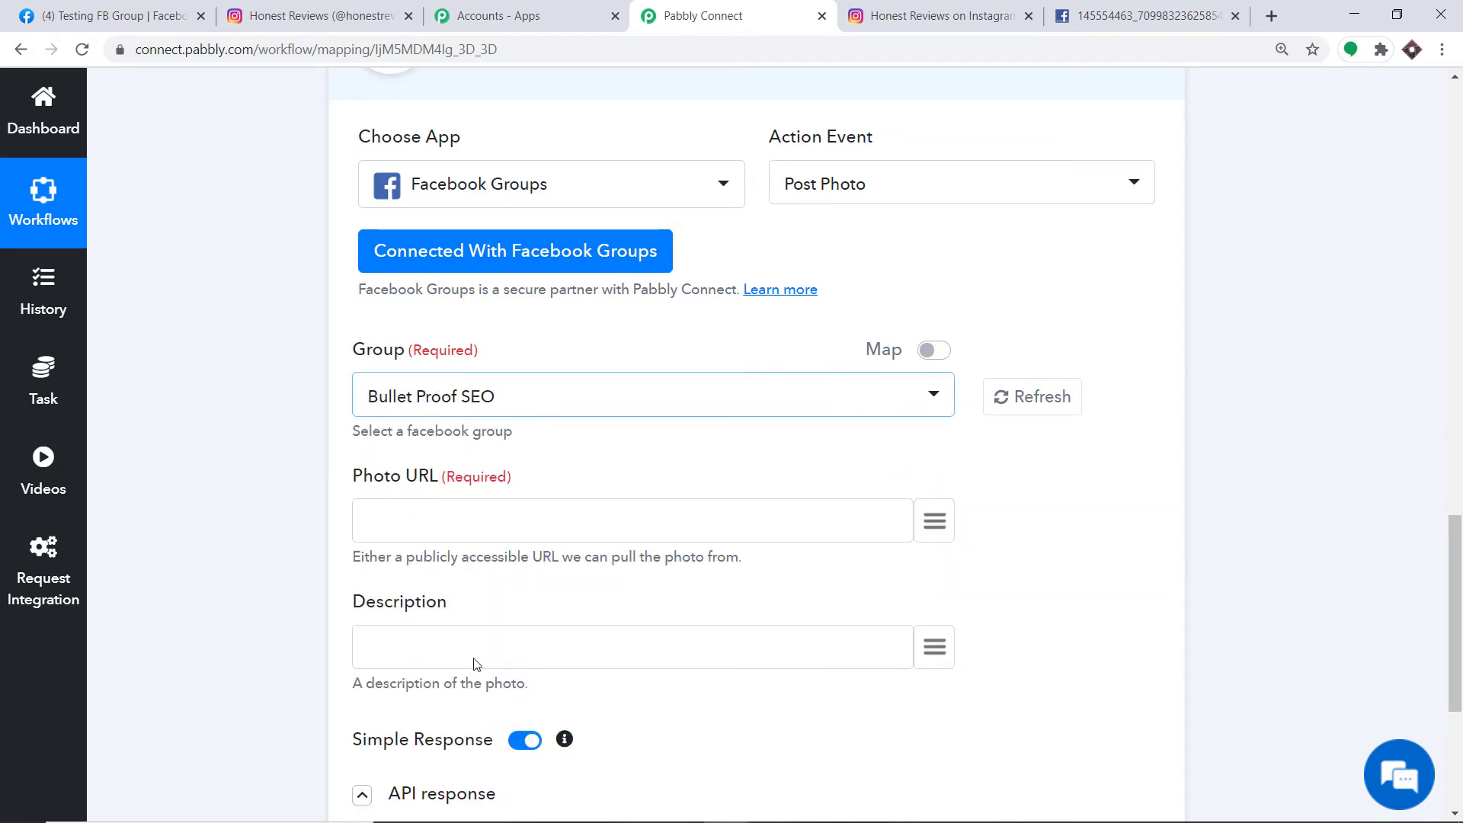
left_click(111, 15)
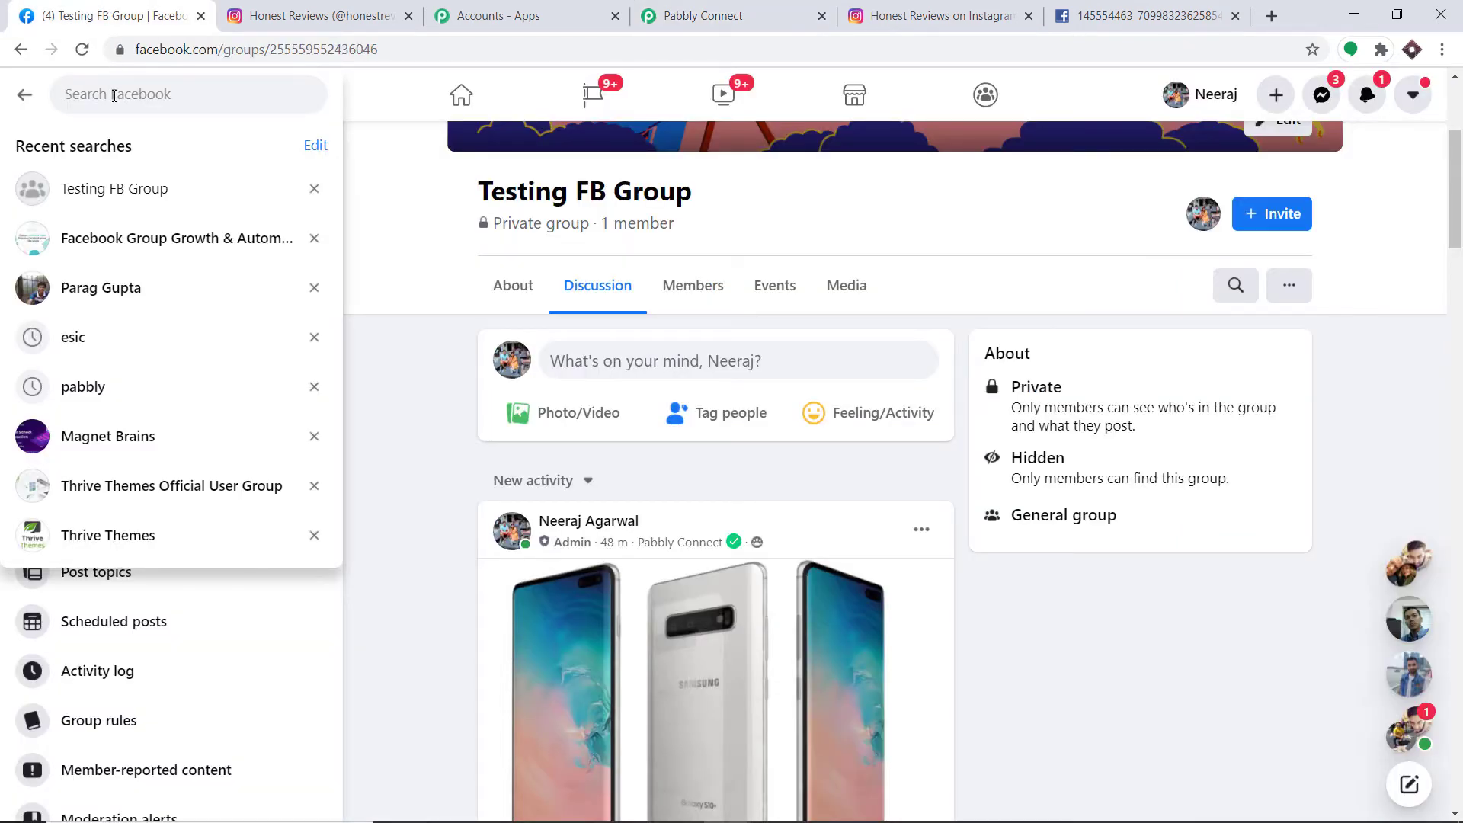
- Search 'bullet', open Bullet Proof SEO and review its group apps, which list only StreamYard
type("bullet")
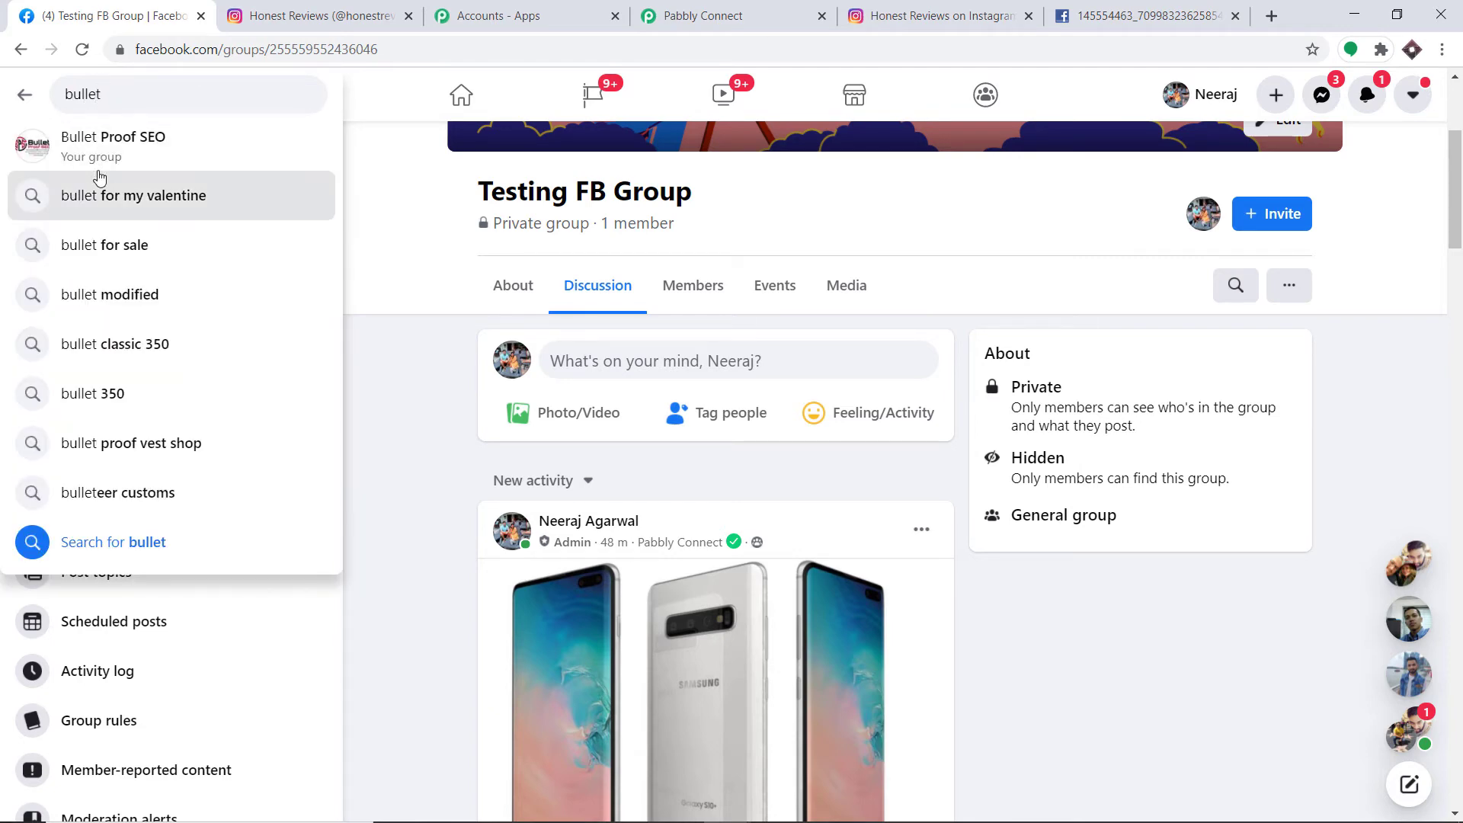
left_click(112, 146)
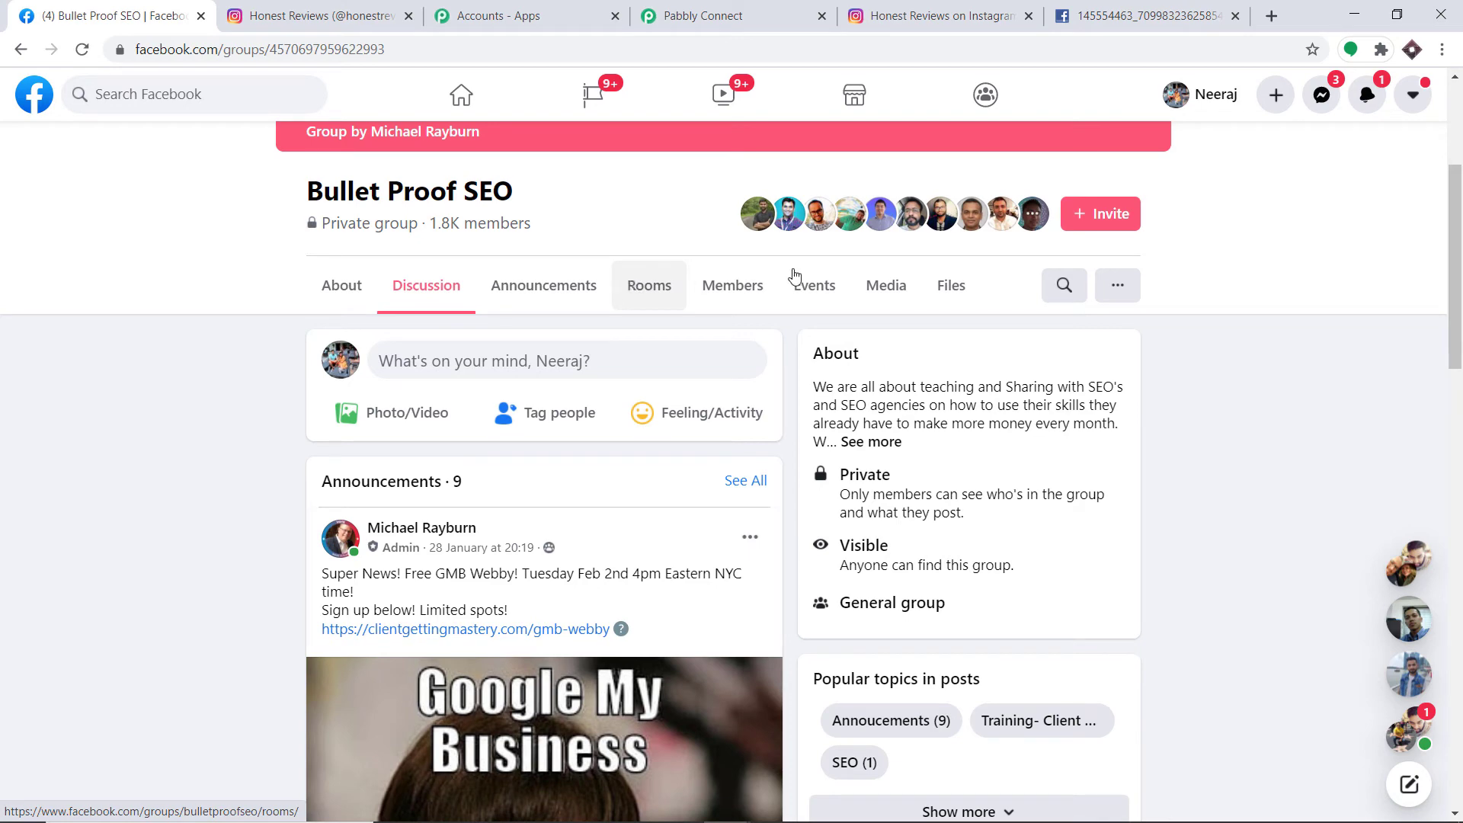
left_click(1117, 285)
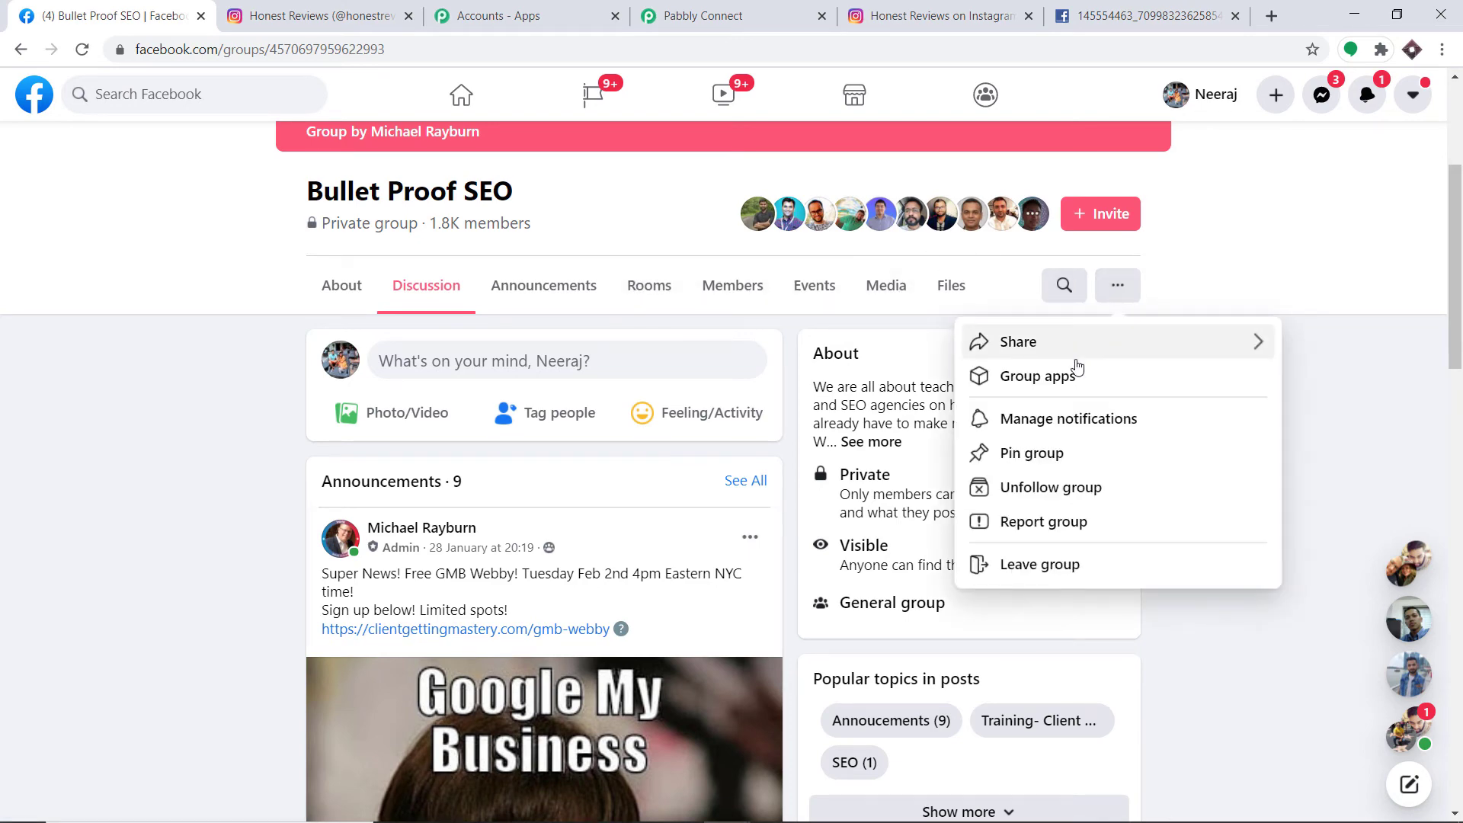
left_click(1071, 377)
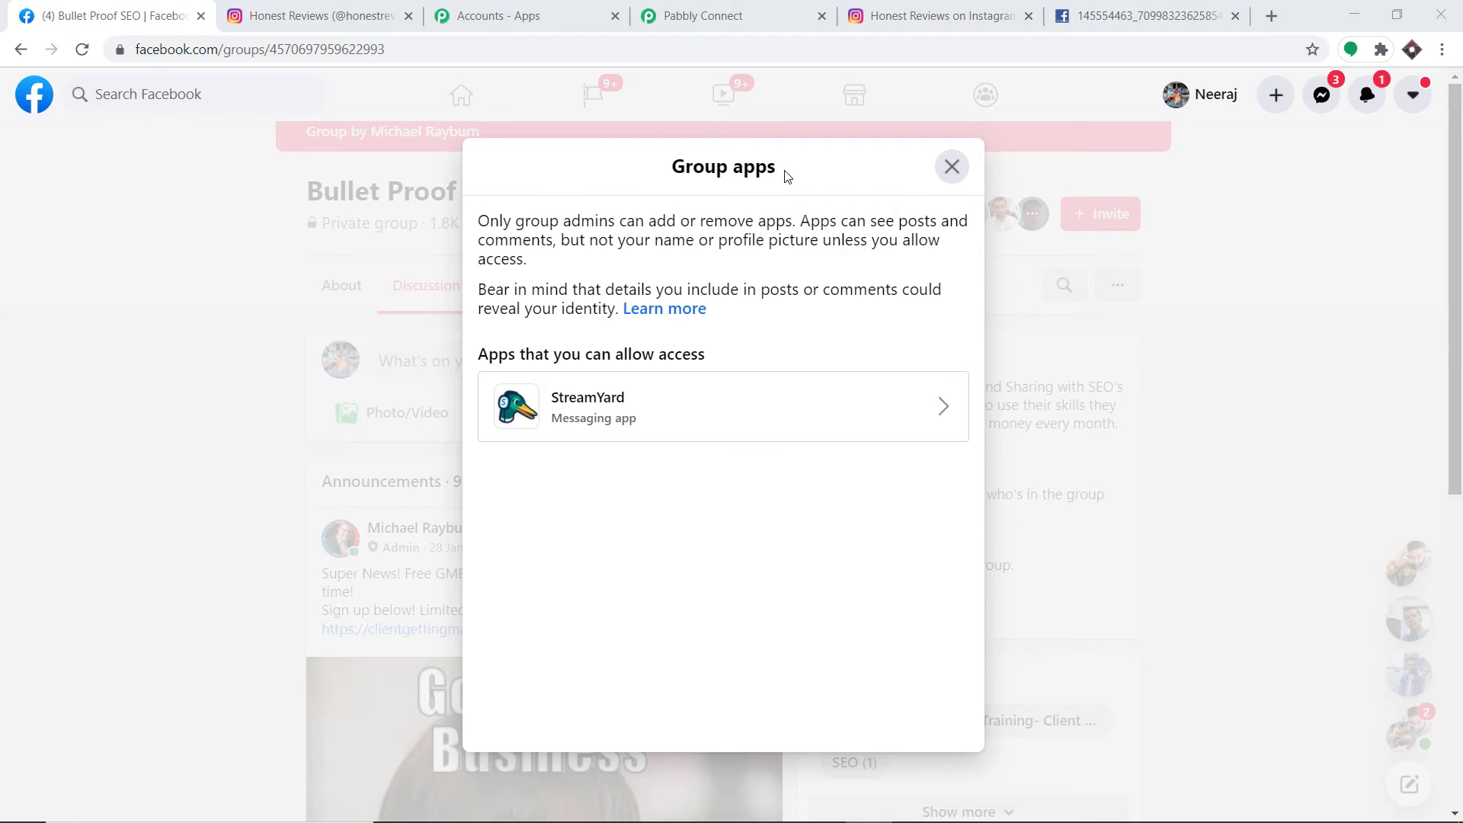
left_click(736, 9)
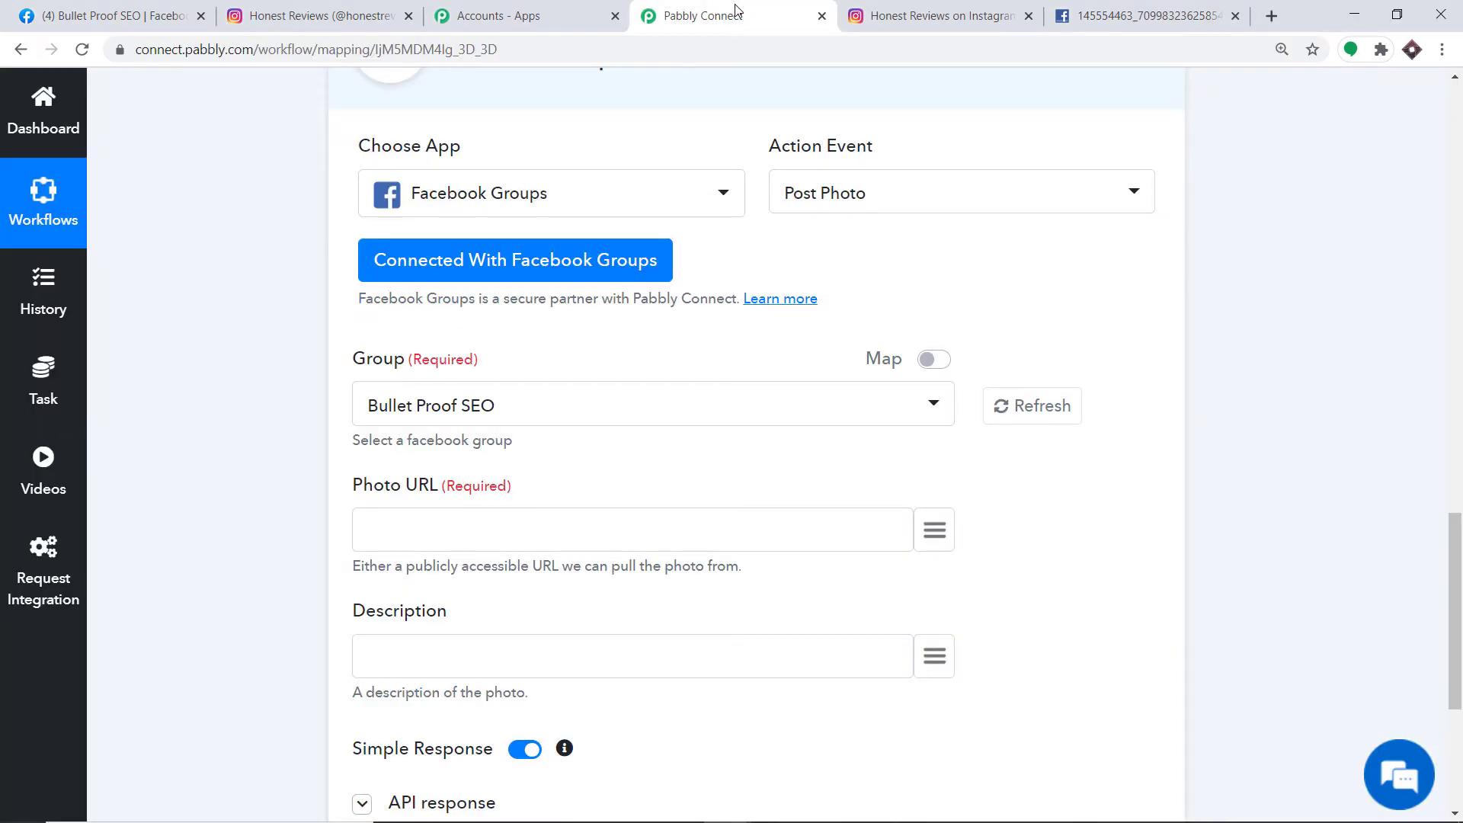
- Map the trigger's 1. media_url value into the Post Photo step's Photo URL field
scroll(780, 107, "down", 2)
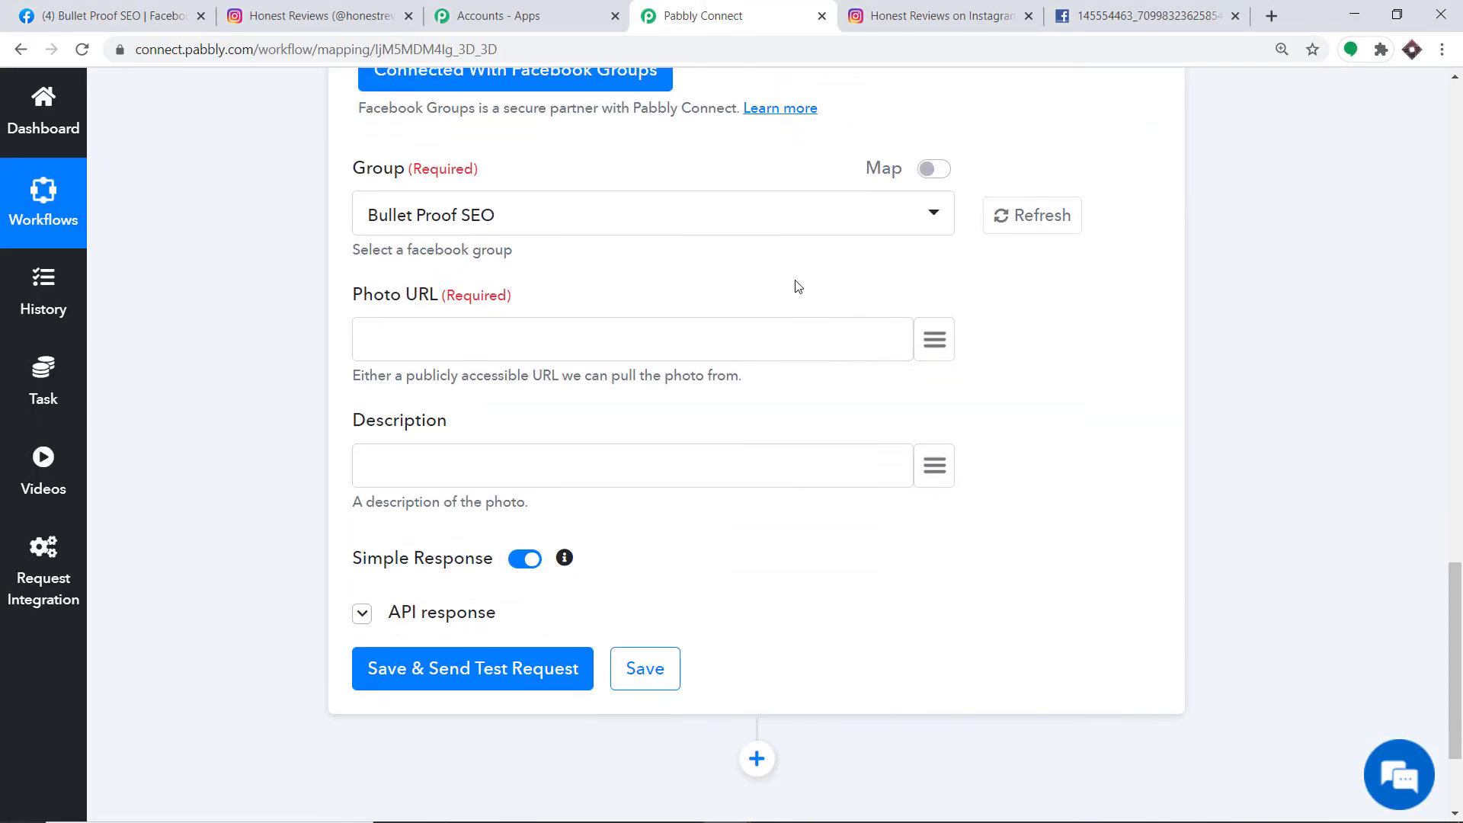
left_click(935, 343)
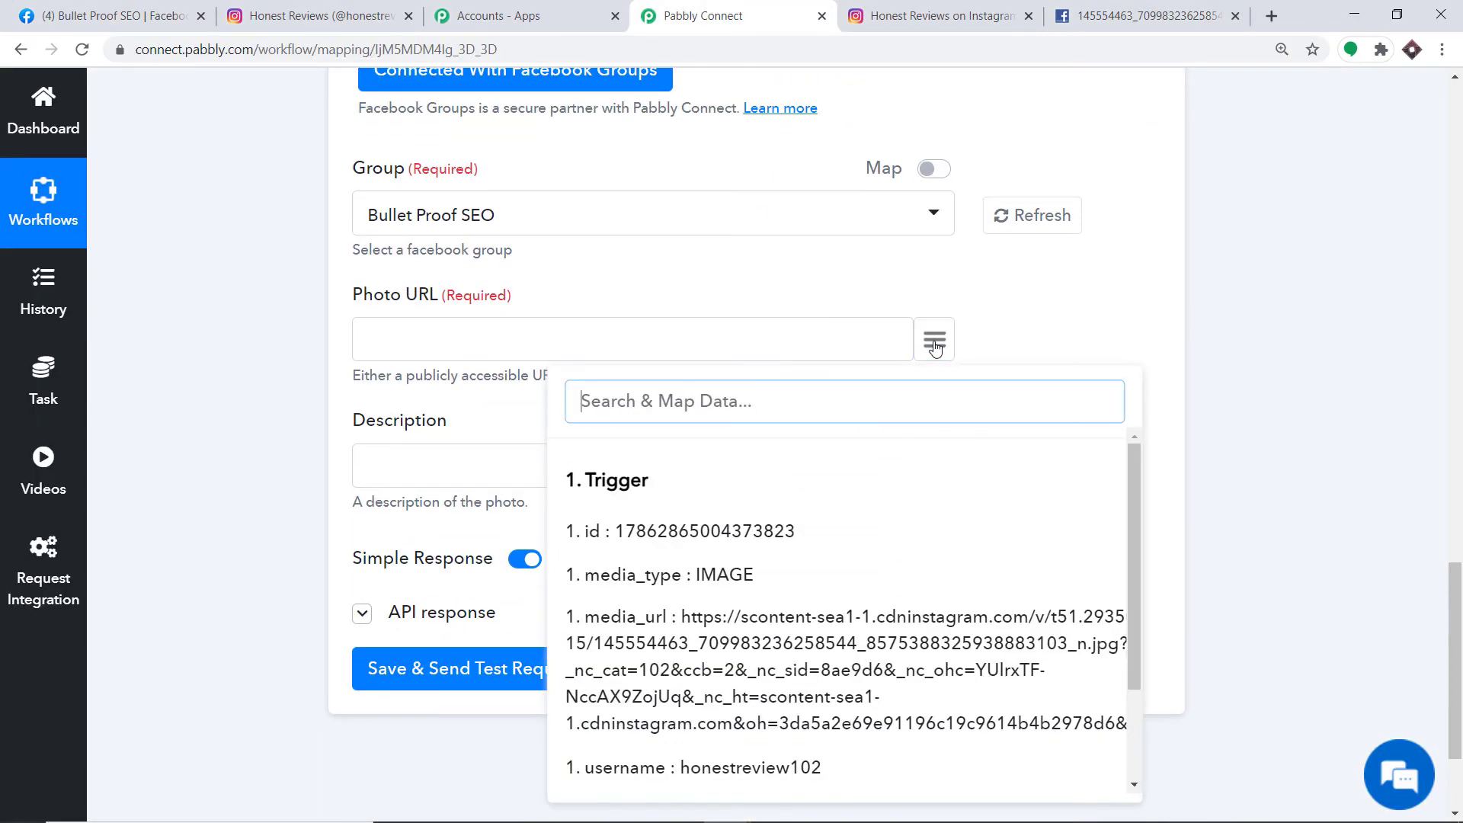
left_click(741, 630)
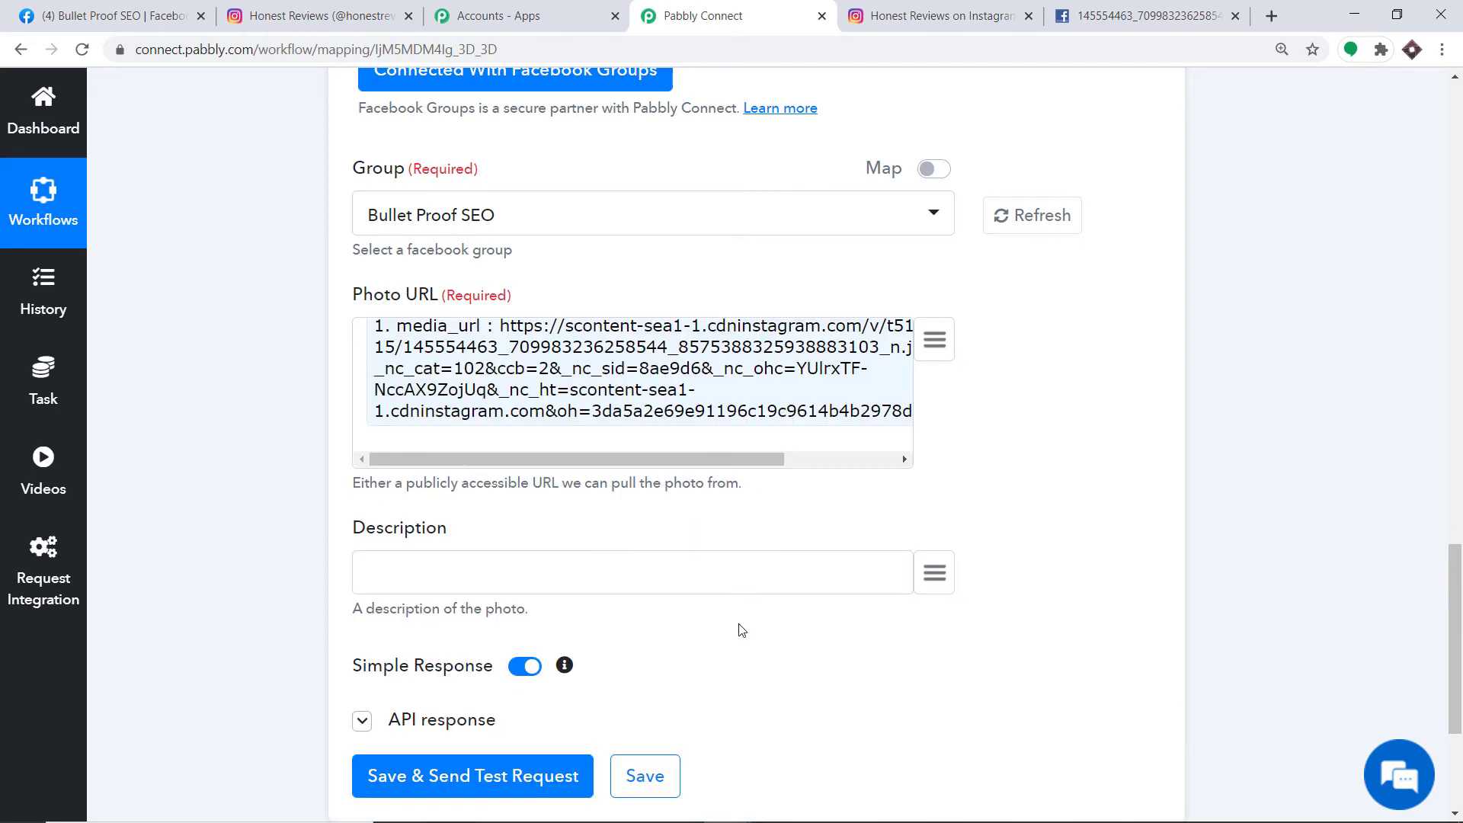
scroll(671, 548, "down", 3)
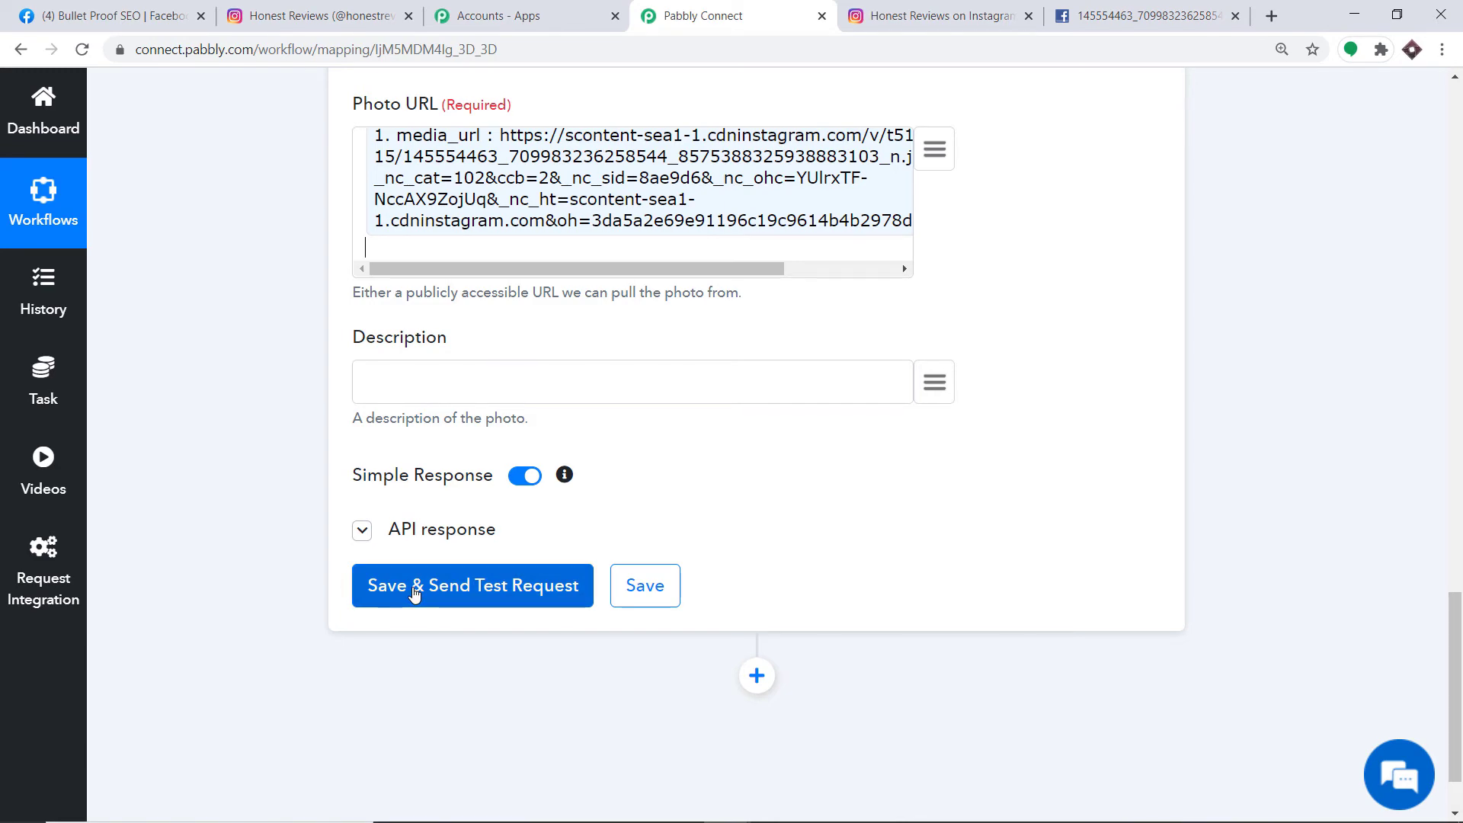
- Save the posting step and send a test, which fails with '(#200) Insufficient permission to post'
left_click(115, 15)
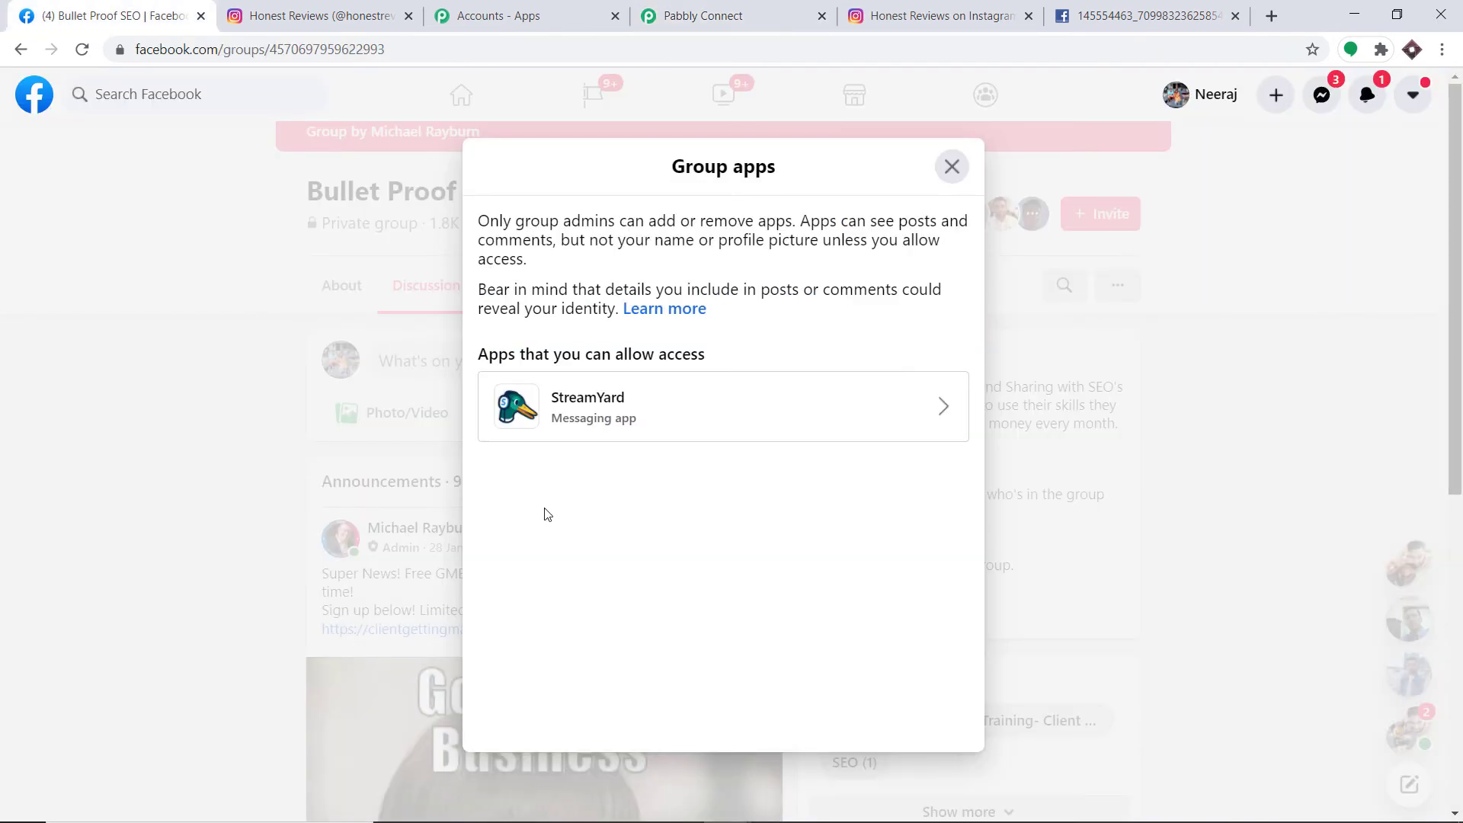
left_click(703, 15)
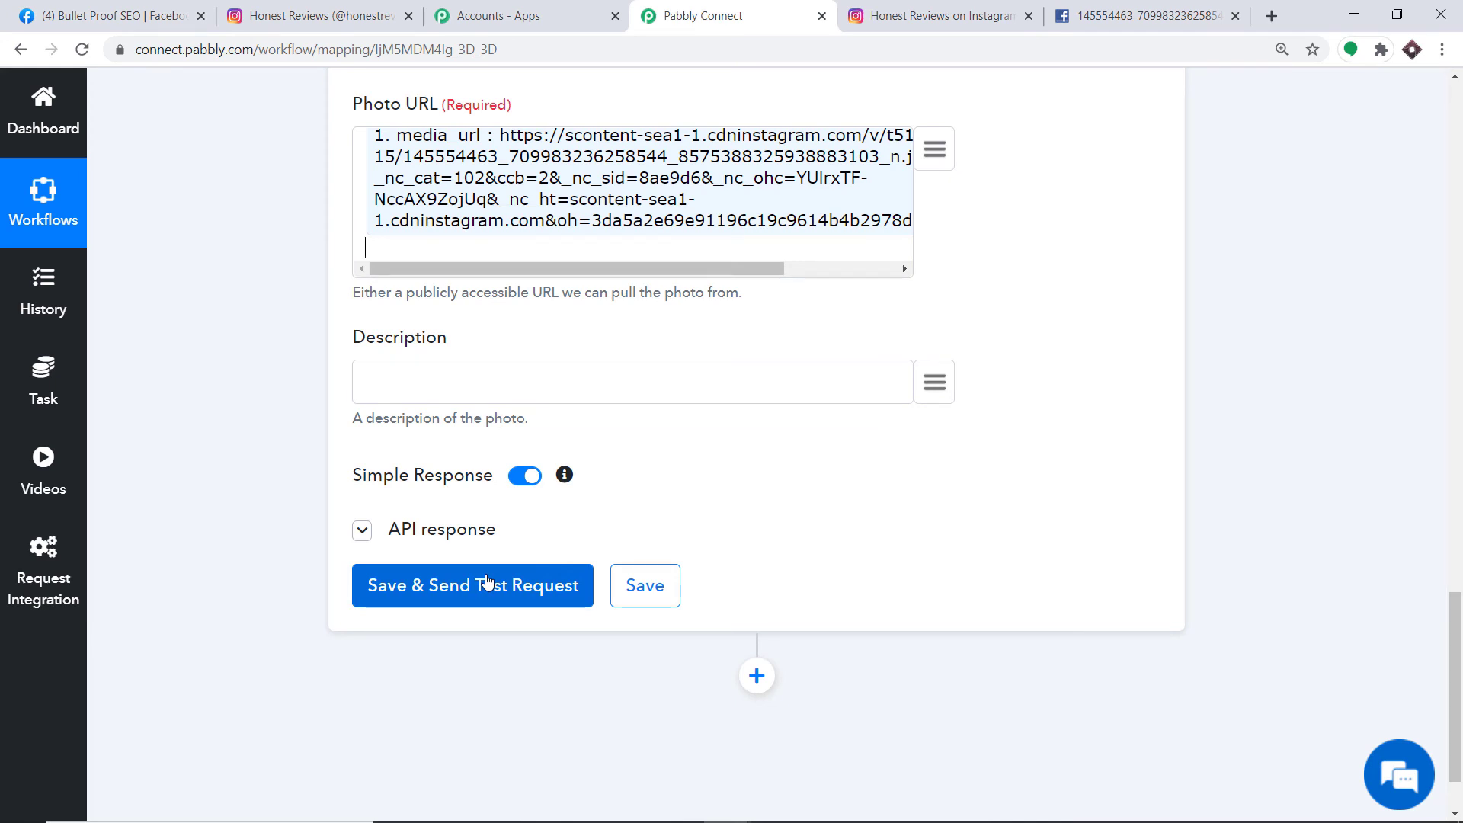
left_click(487, 584)
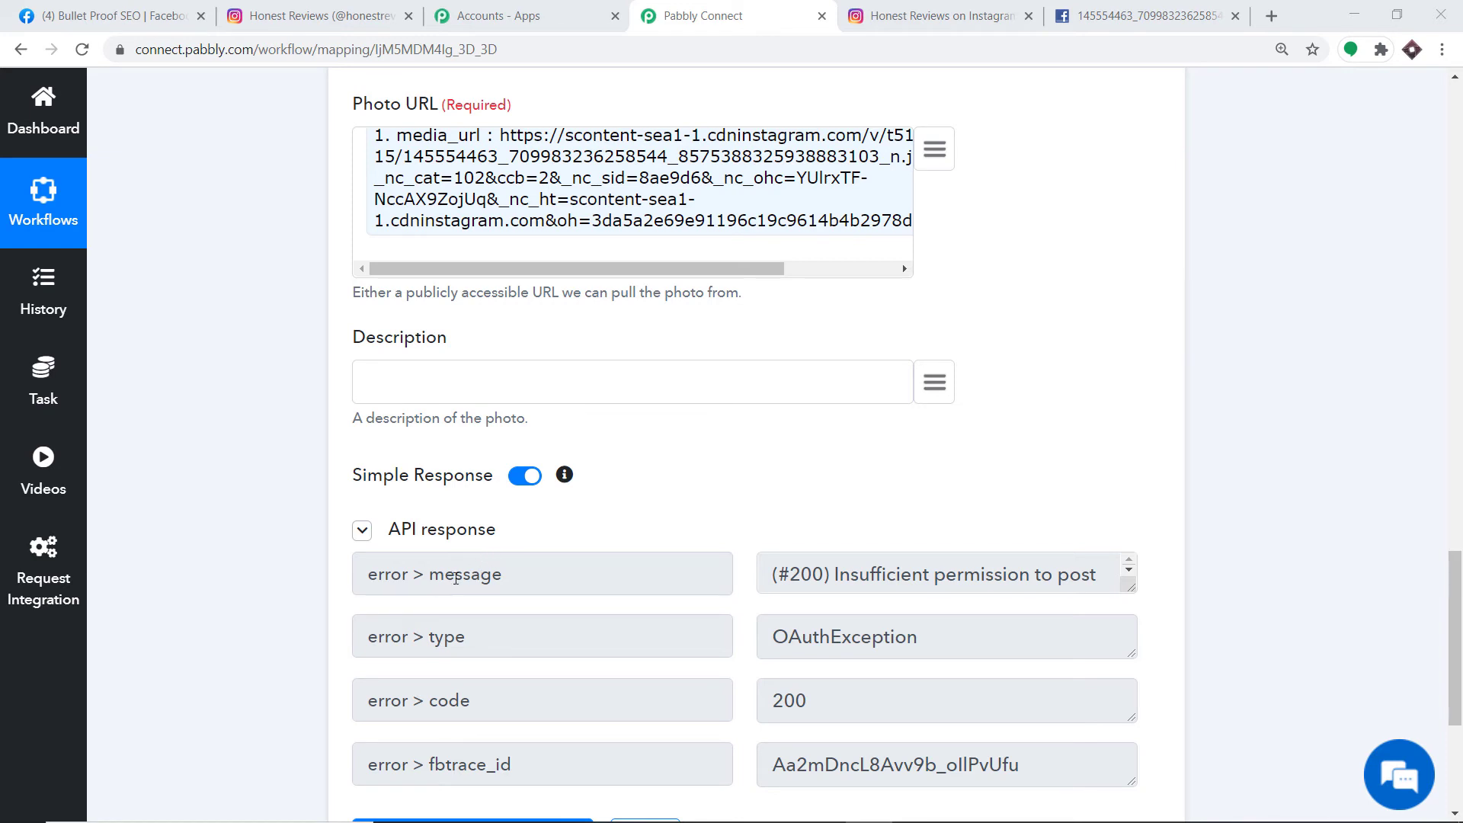
scroll(464, 651, "down", 2)
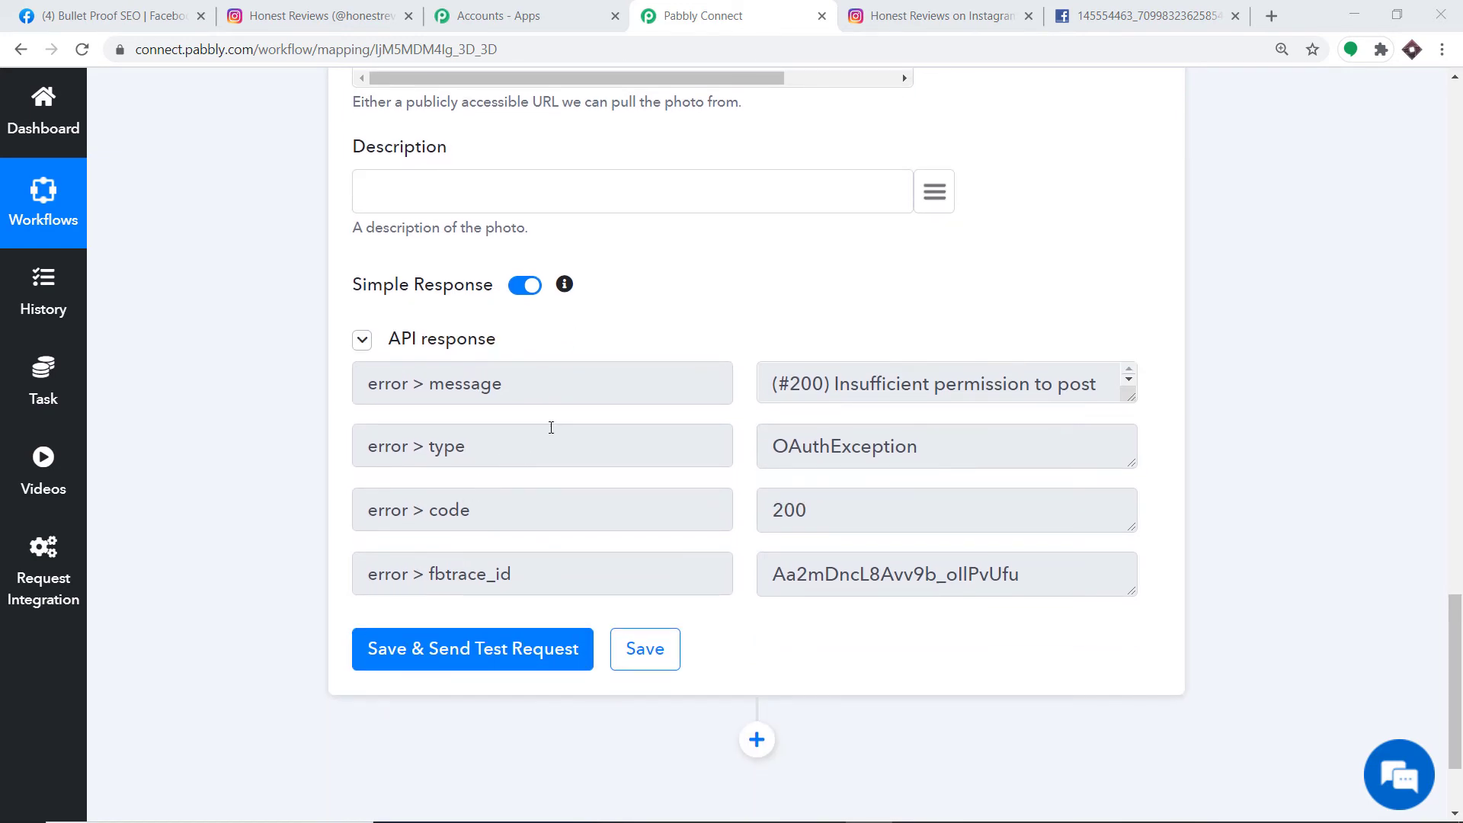
- Close the Bullet Proof SEO group apps list on Facebook
left_click(110, 14)
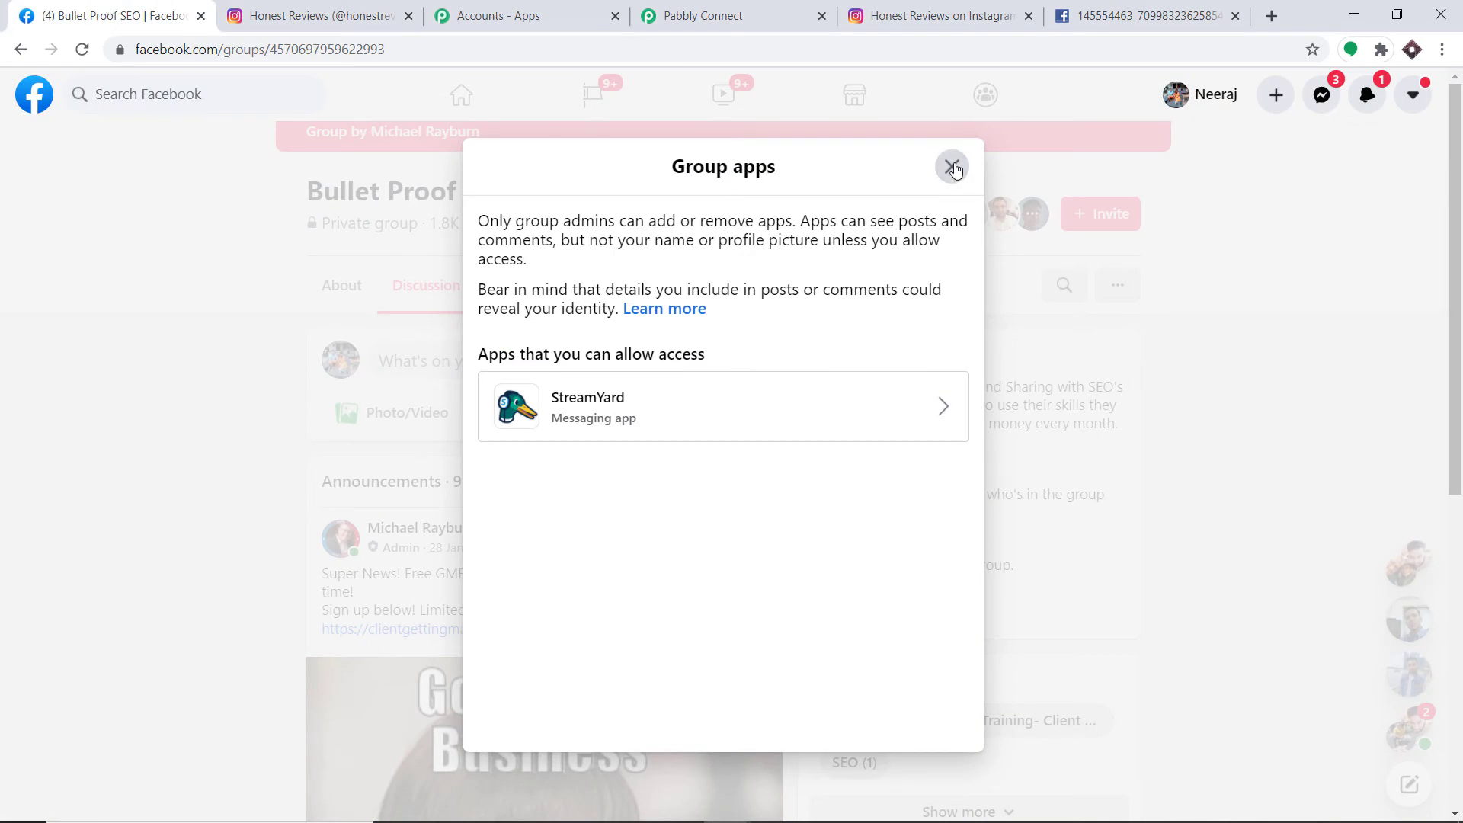
left_click(952, 167)
left_click(145, 94)
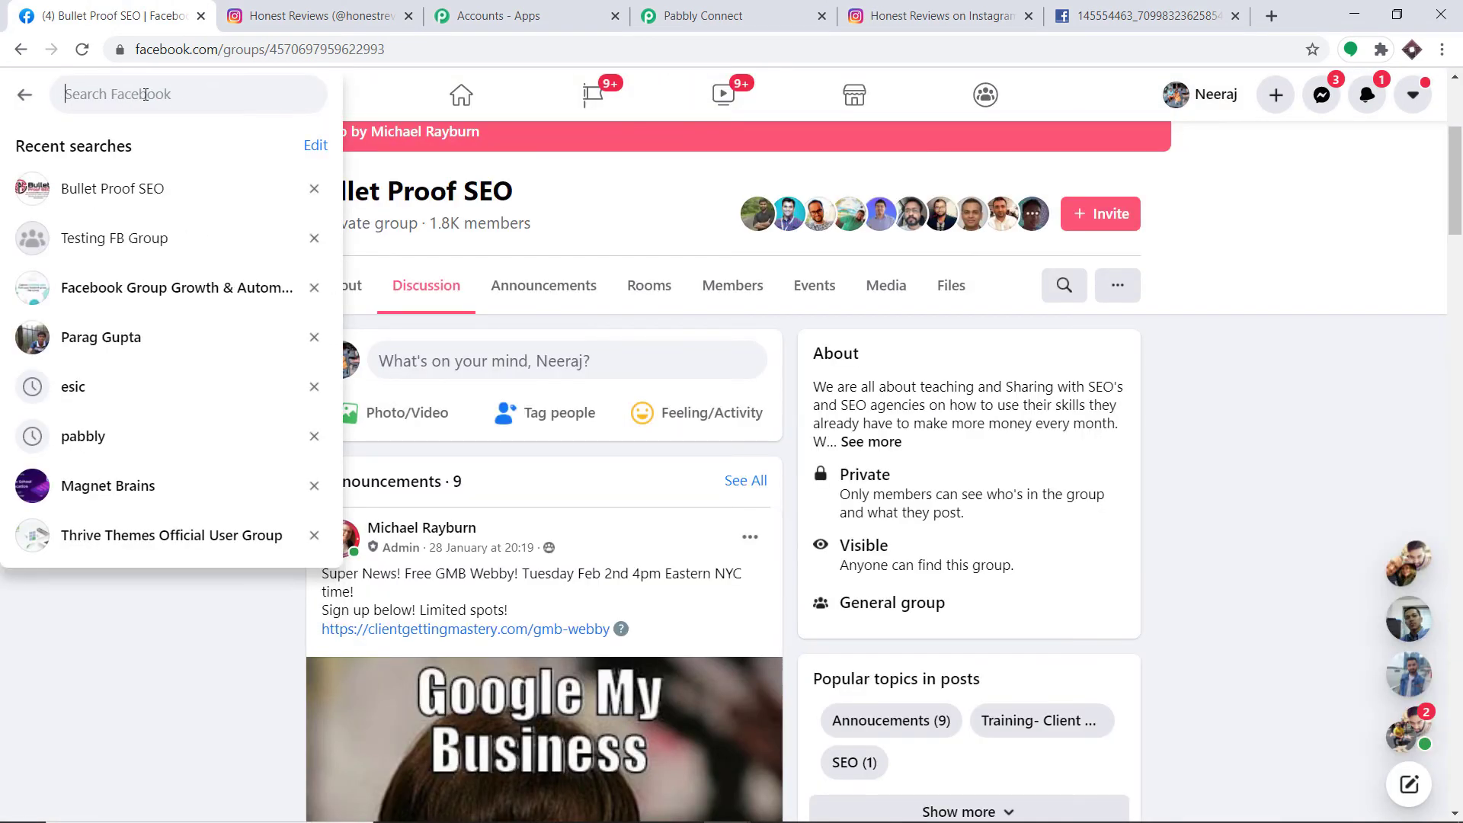
- Search 'test', open Testing FB Group and confirm Pabbly Connect is among its allowed apps
type("test")
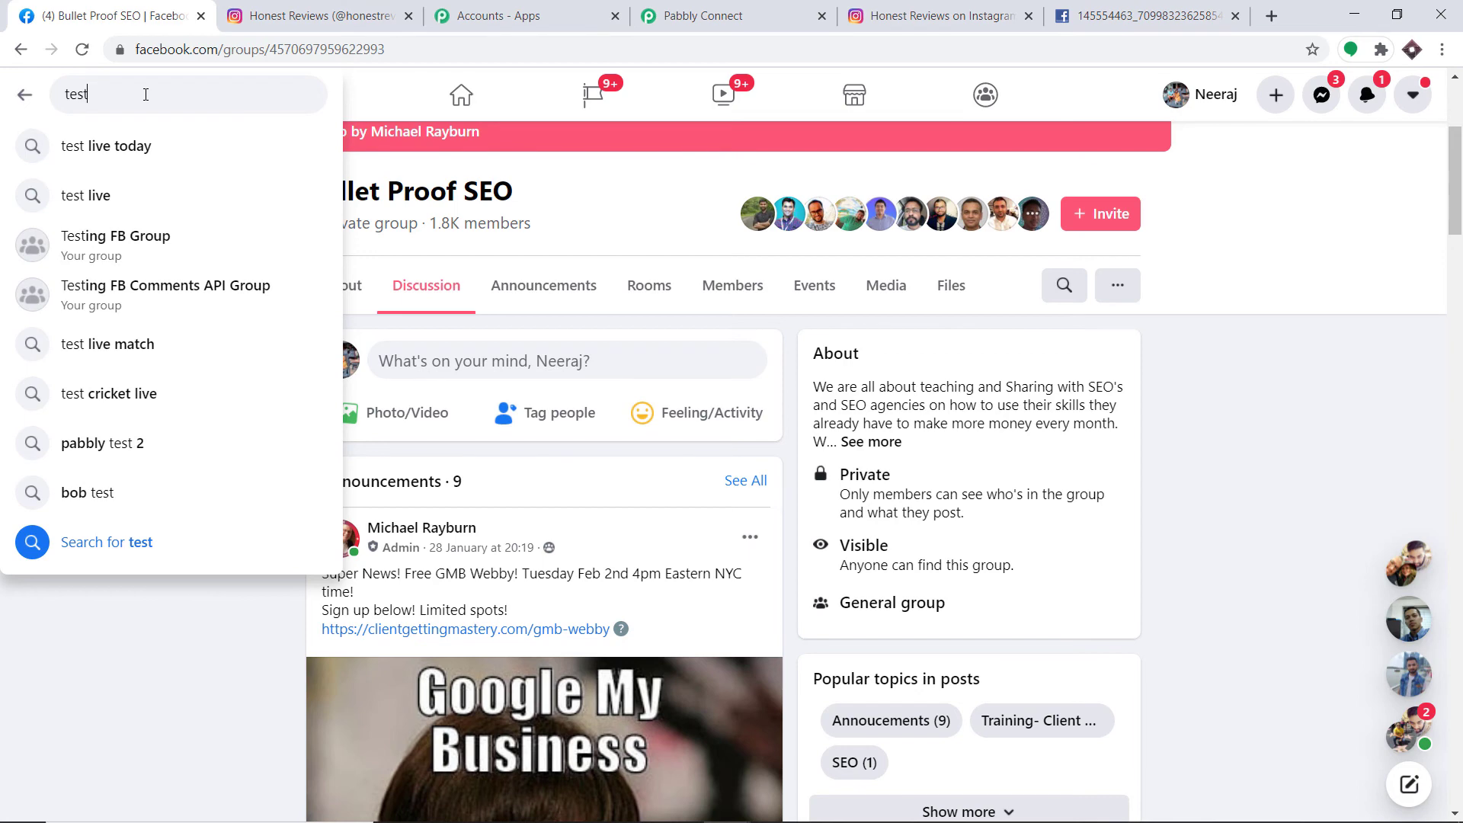
left_click(136, 225)
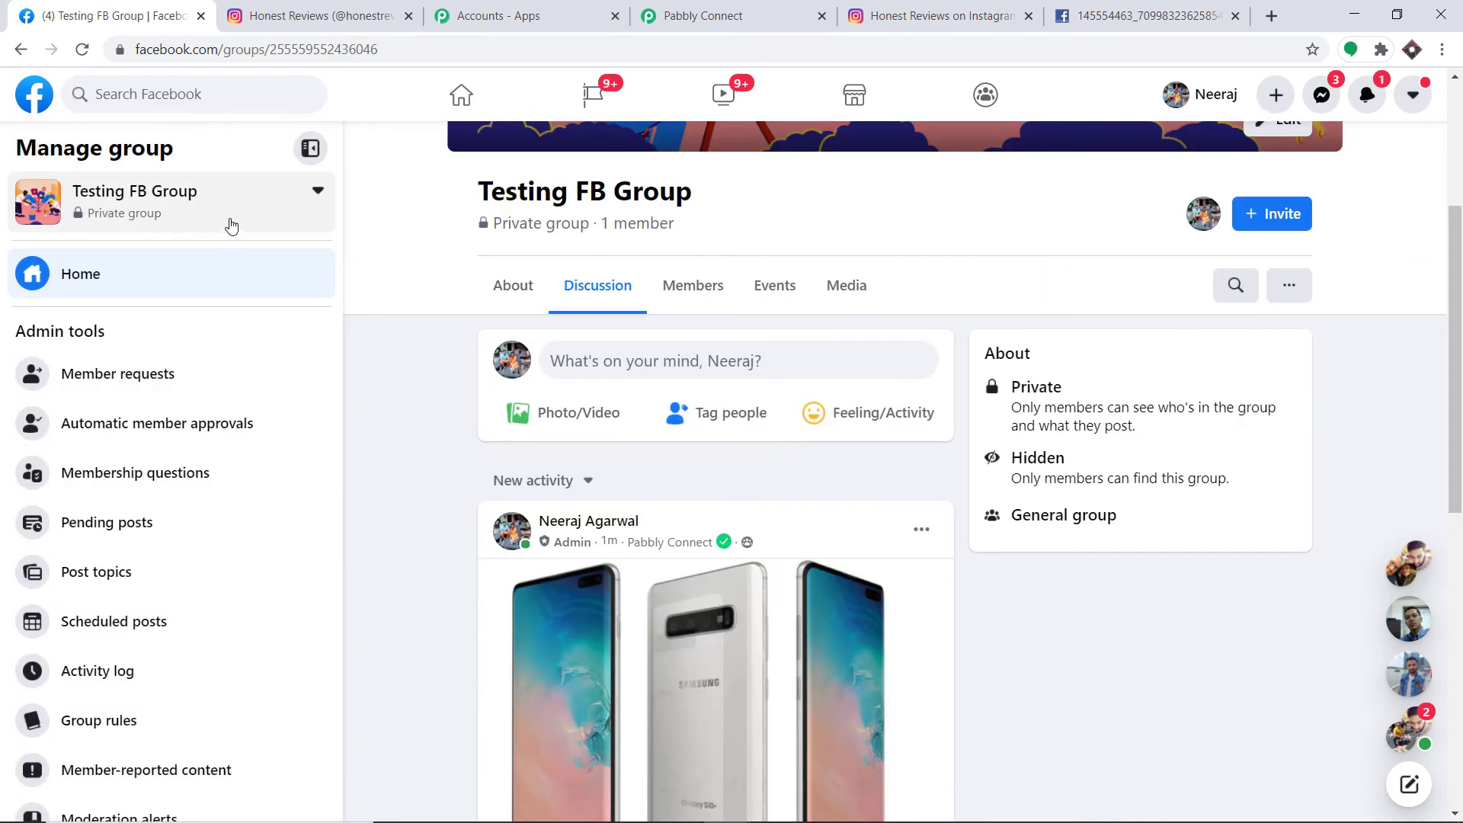
left_click(1288, 288)
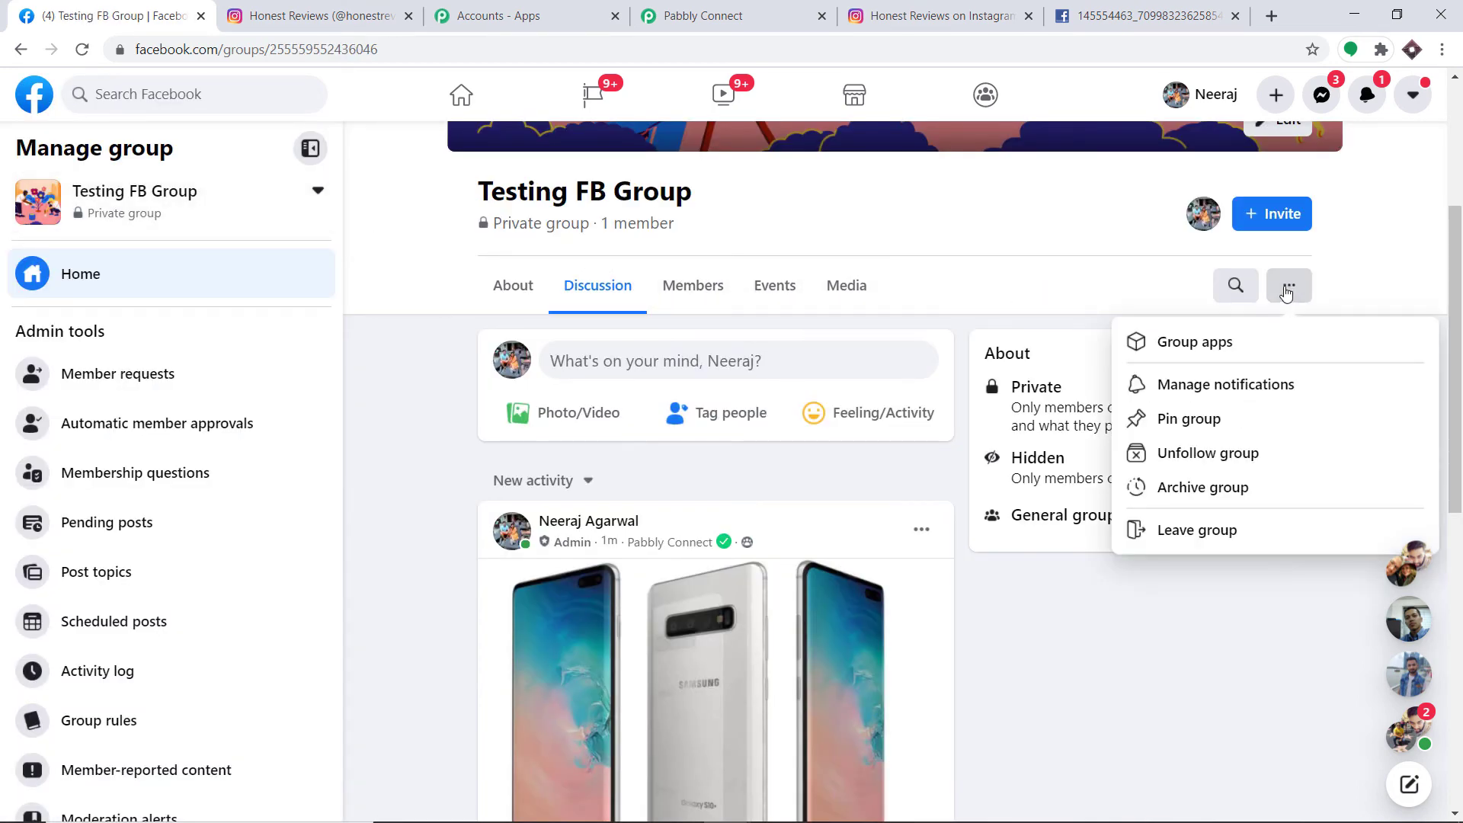
left_click(1217, 357)
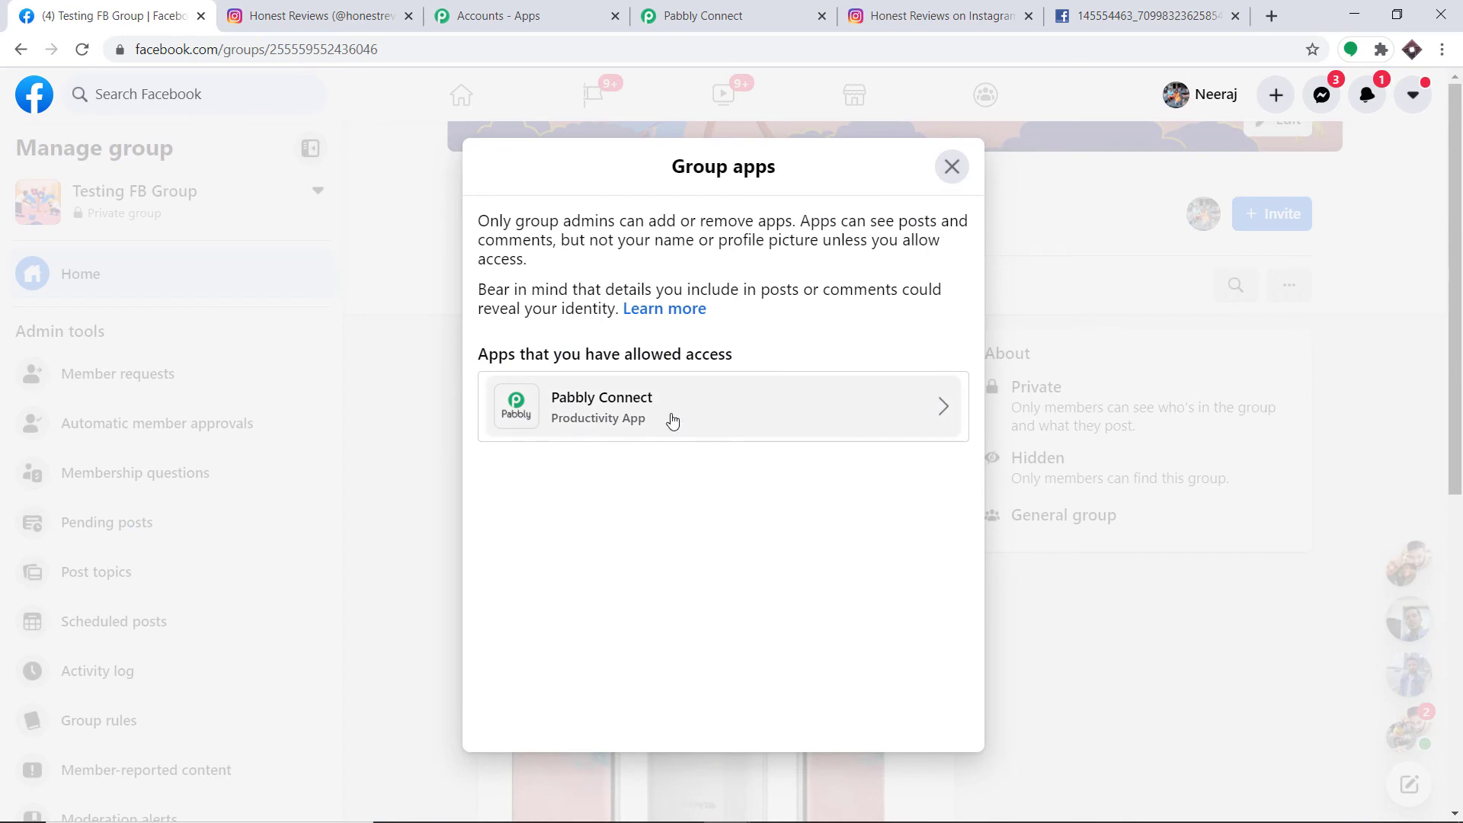
- Set the Facebook Groups action's Group to Testing FB Group
left_click(732, 15)
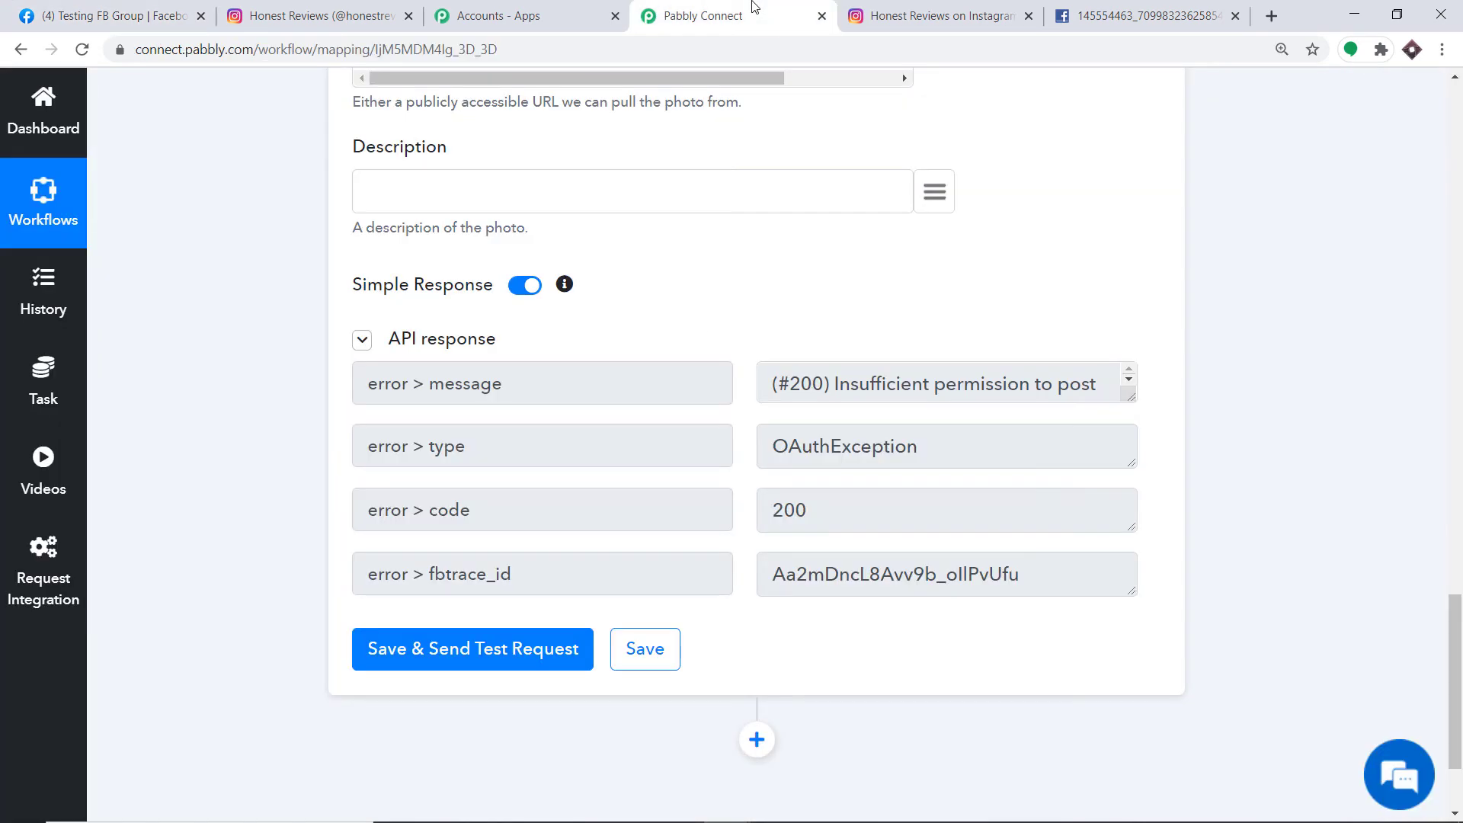
scroll(779, 193, "up", 1)
scroll(780, 192, "up", 7)
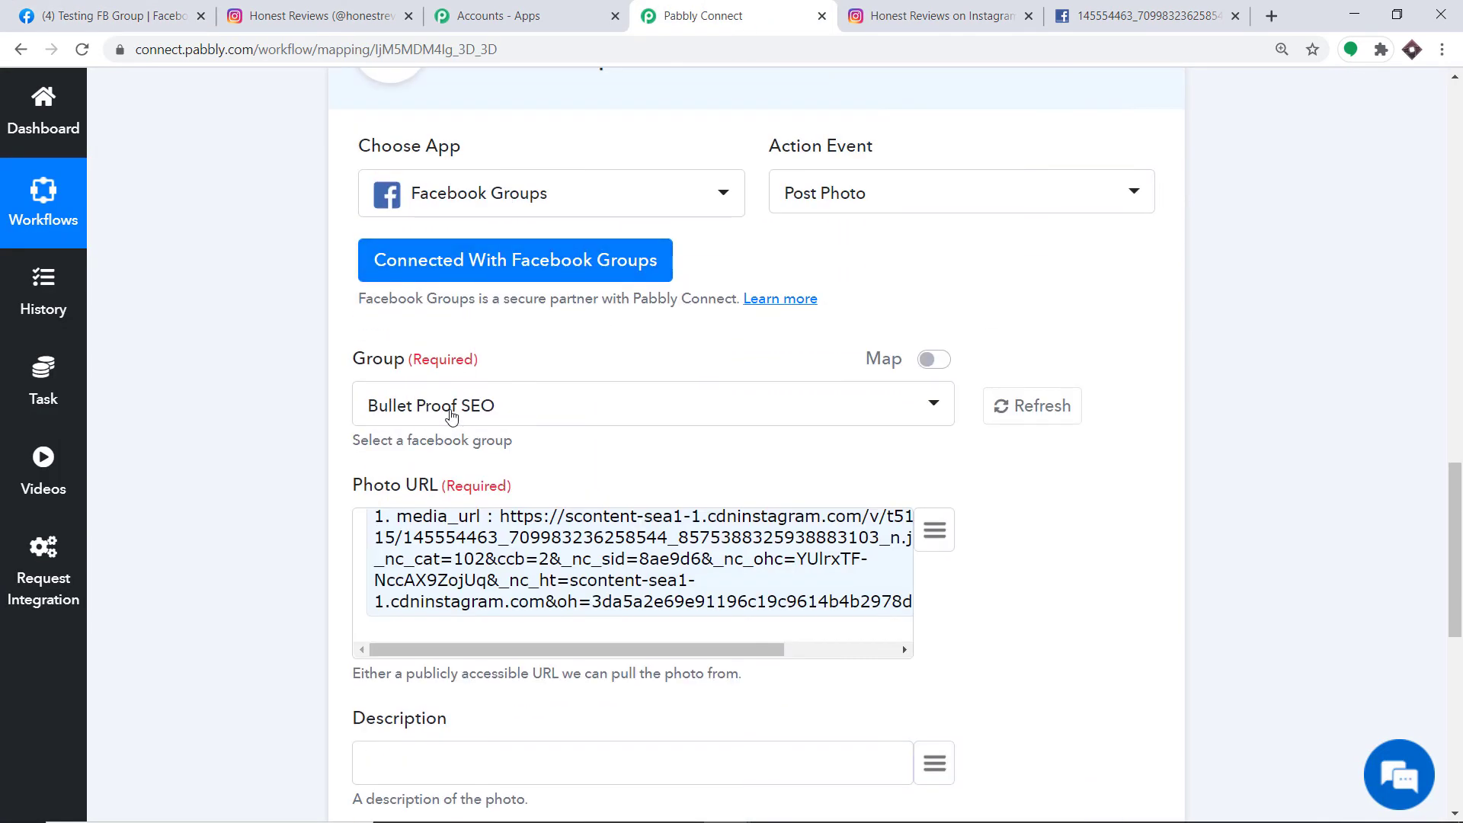
left_click(455, 412)
type("test")
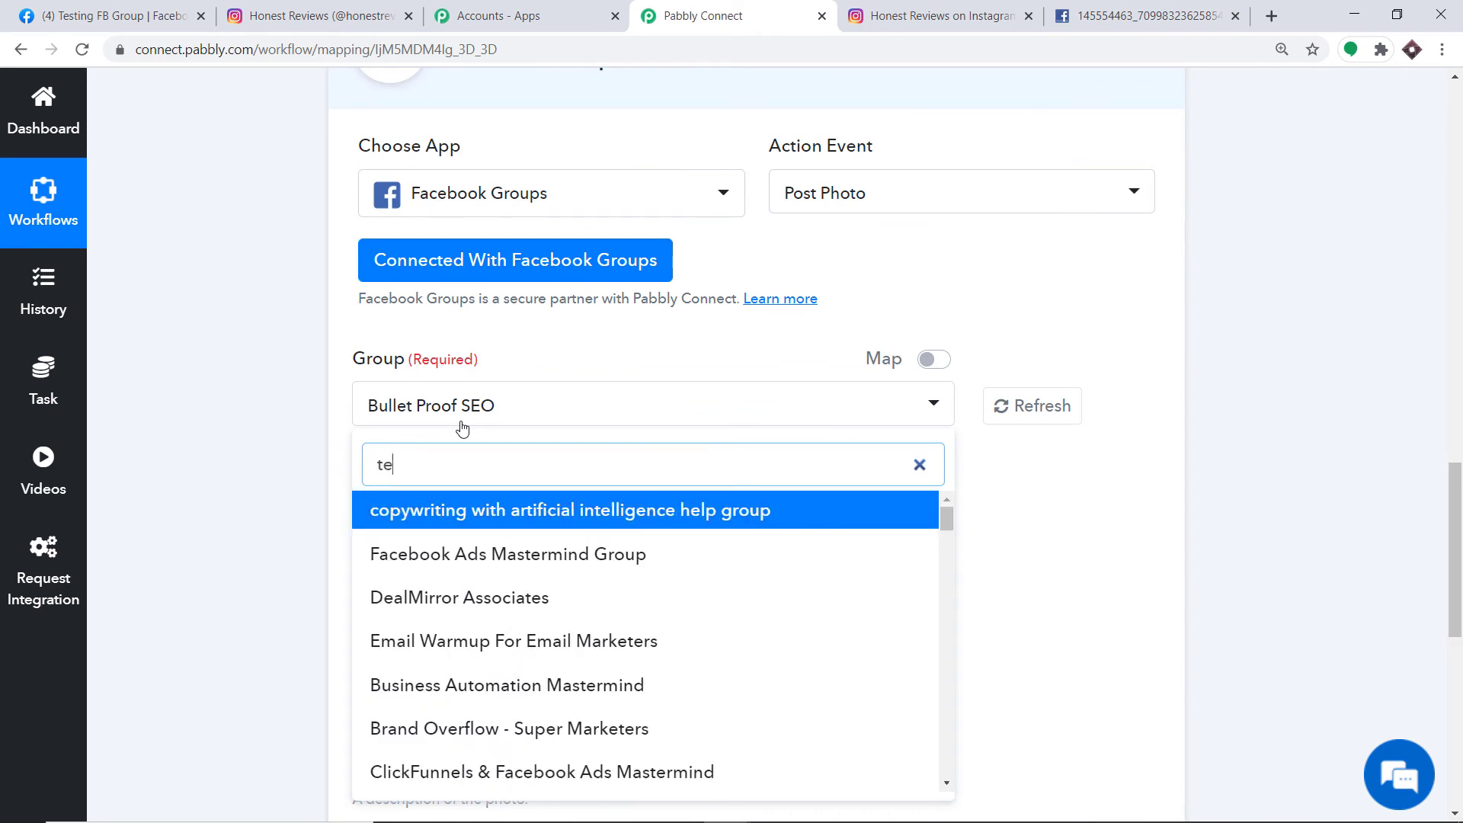
left_click(449, 571)
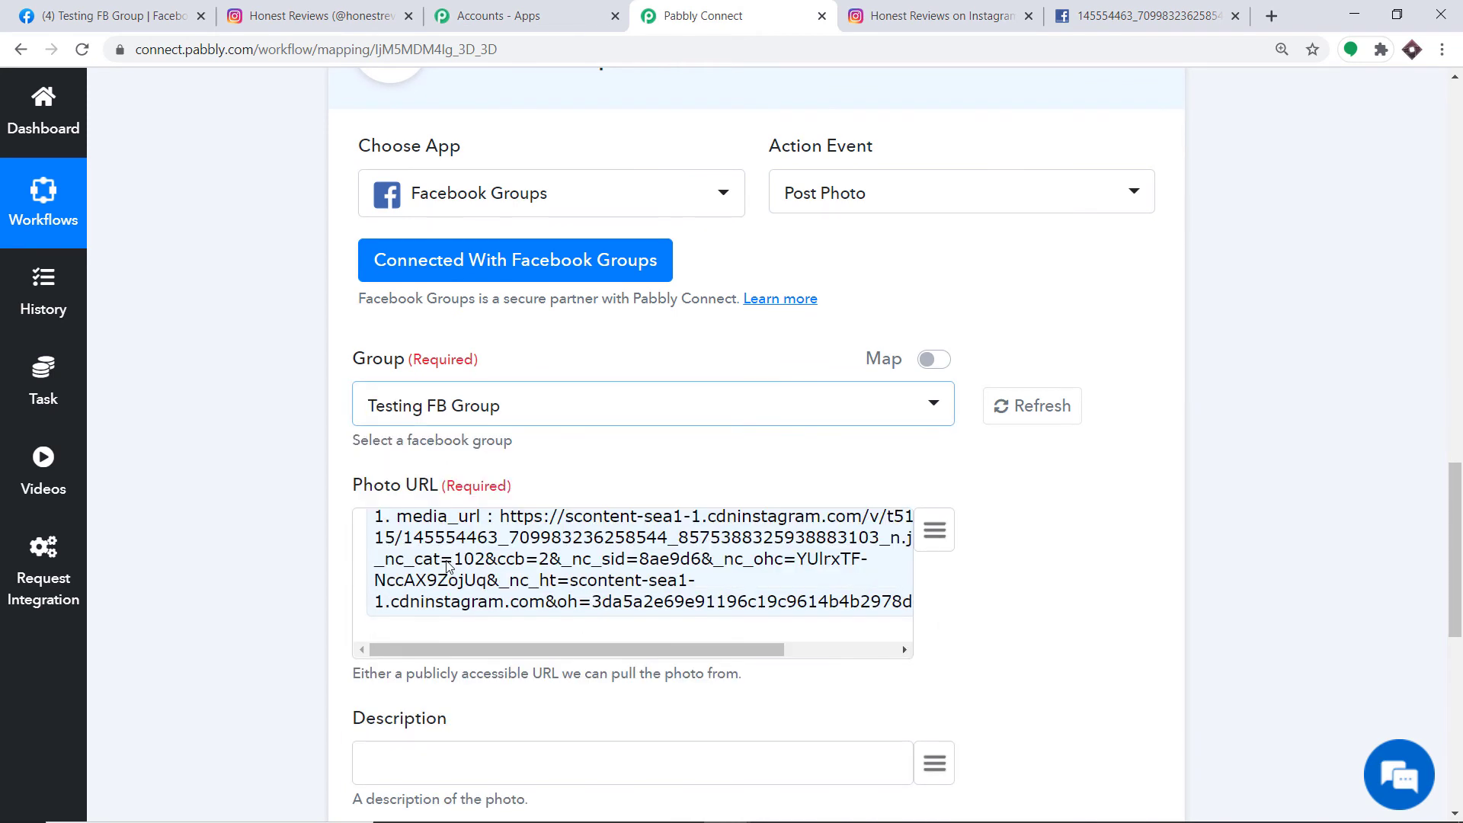
- Map the Instagram caption into Description, then save and test, getting id and post_id back
scroll(587, 457, "down", 5)
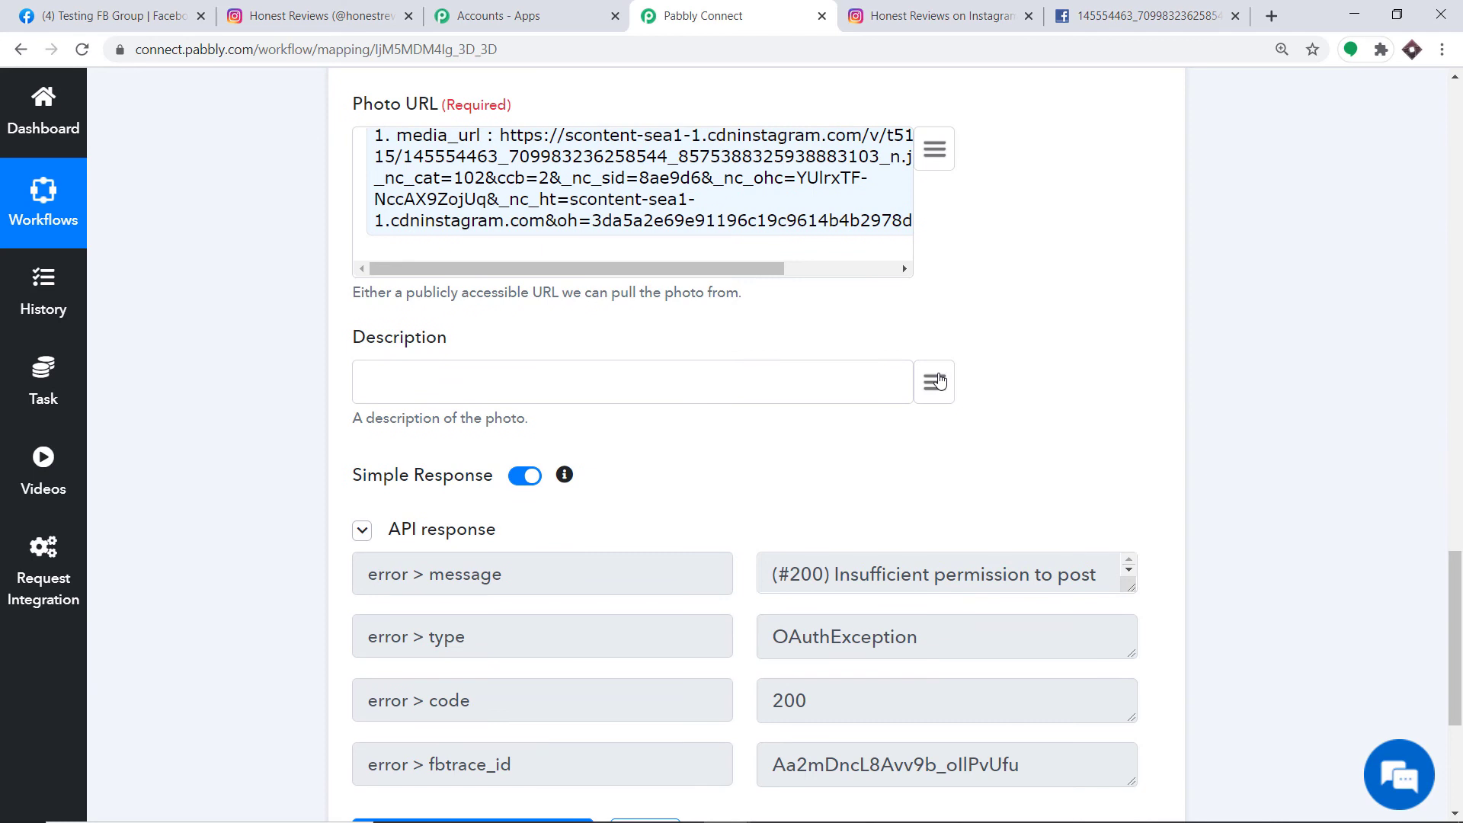
left_click(935, 382)
scroll(857, 537, "down", 3)
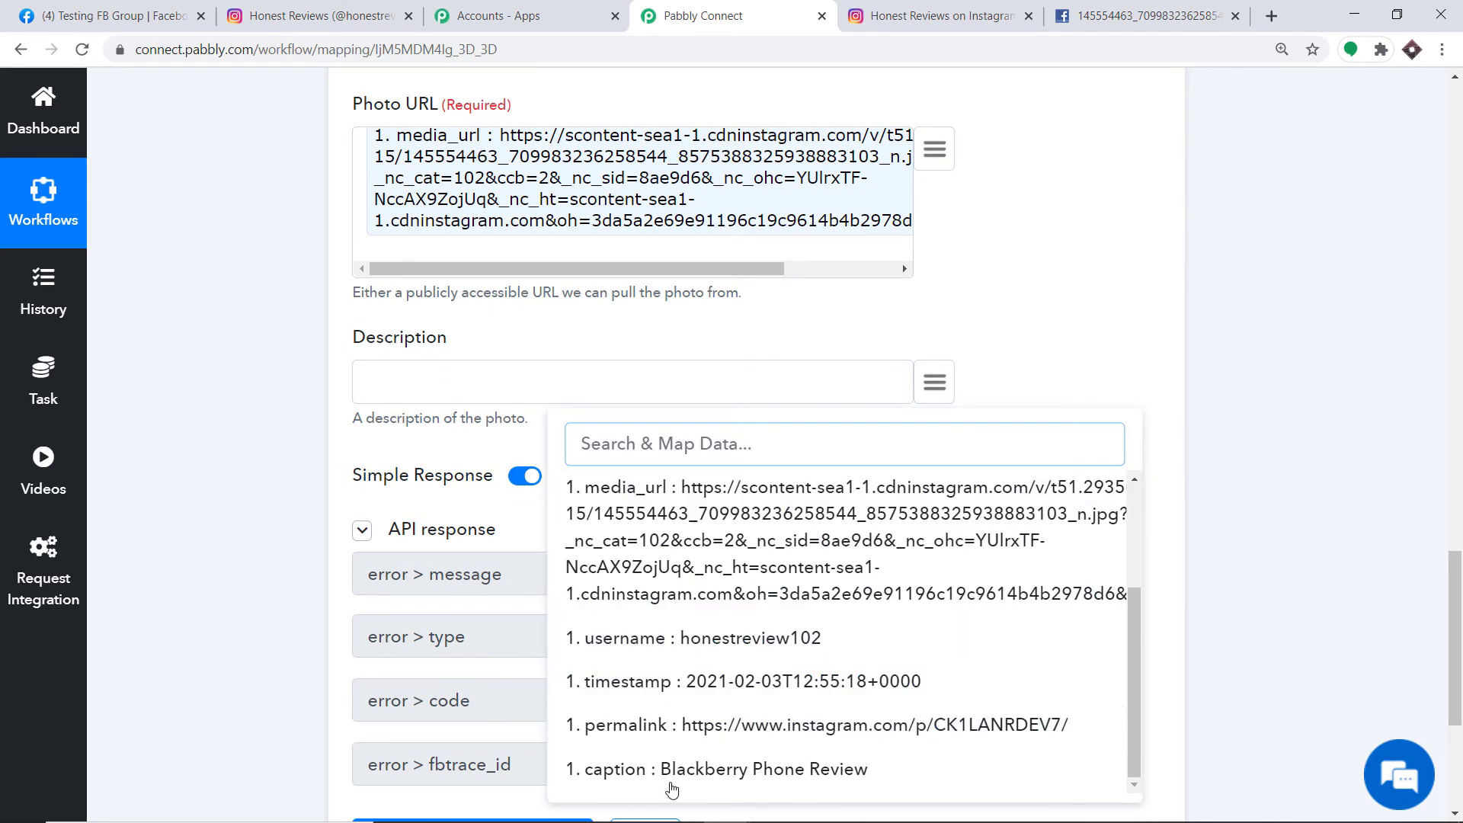
left_click(710, 775)
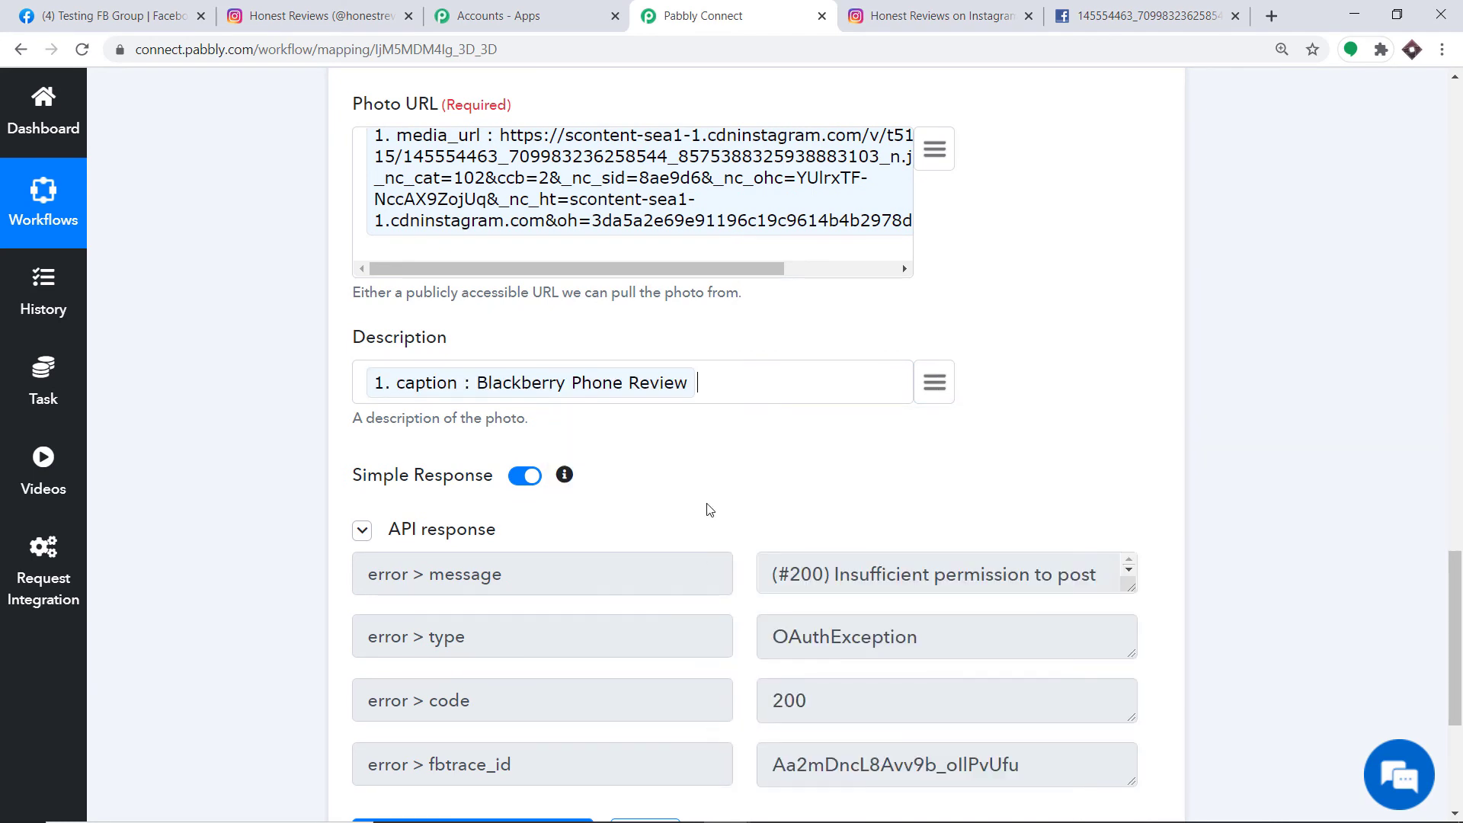
scroll(701, 488, "up", 3)
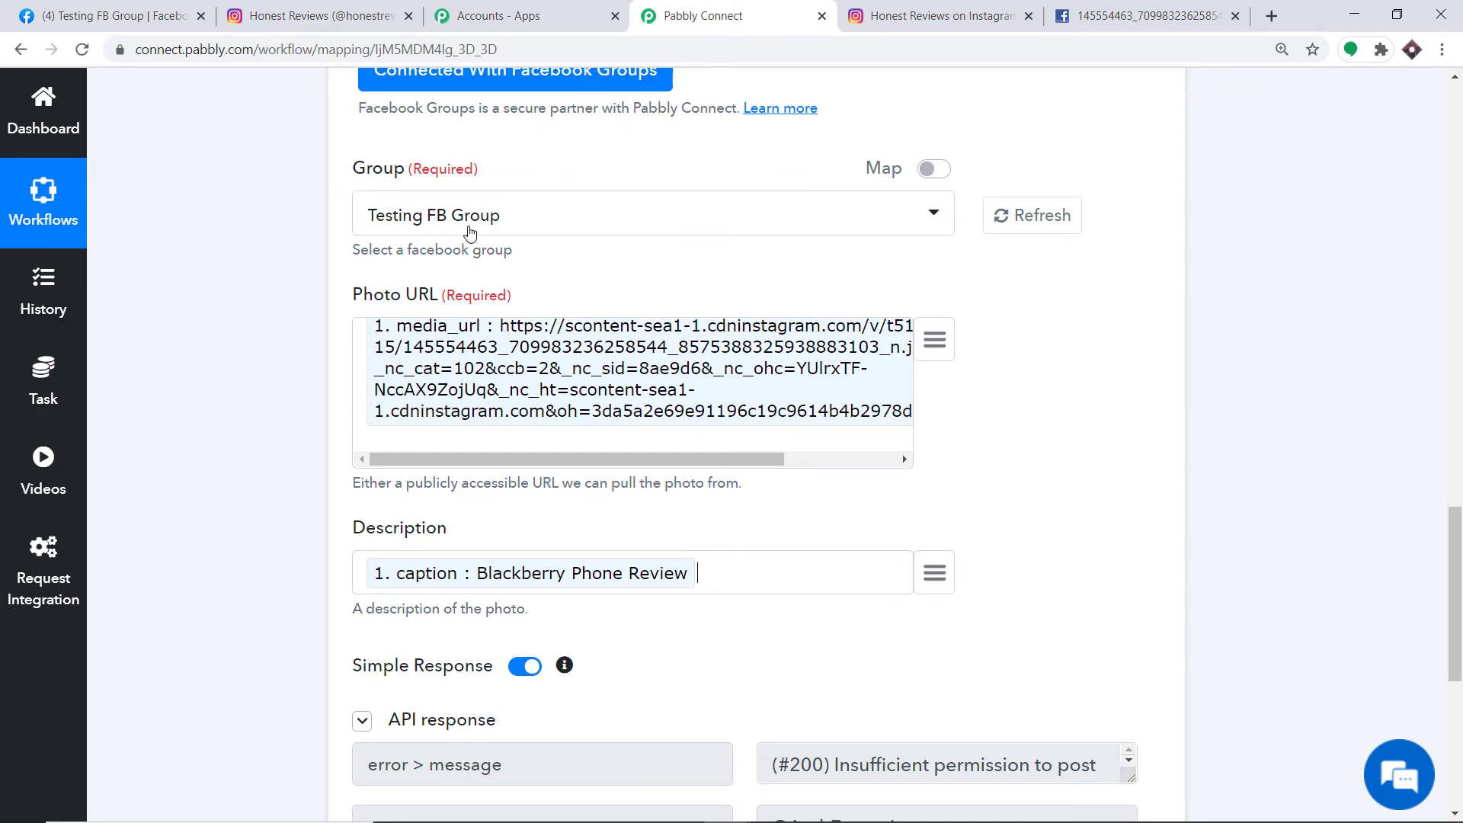
scroll(509, 337, "down", 6)
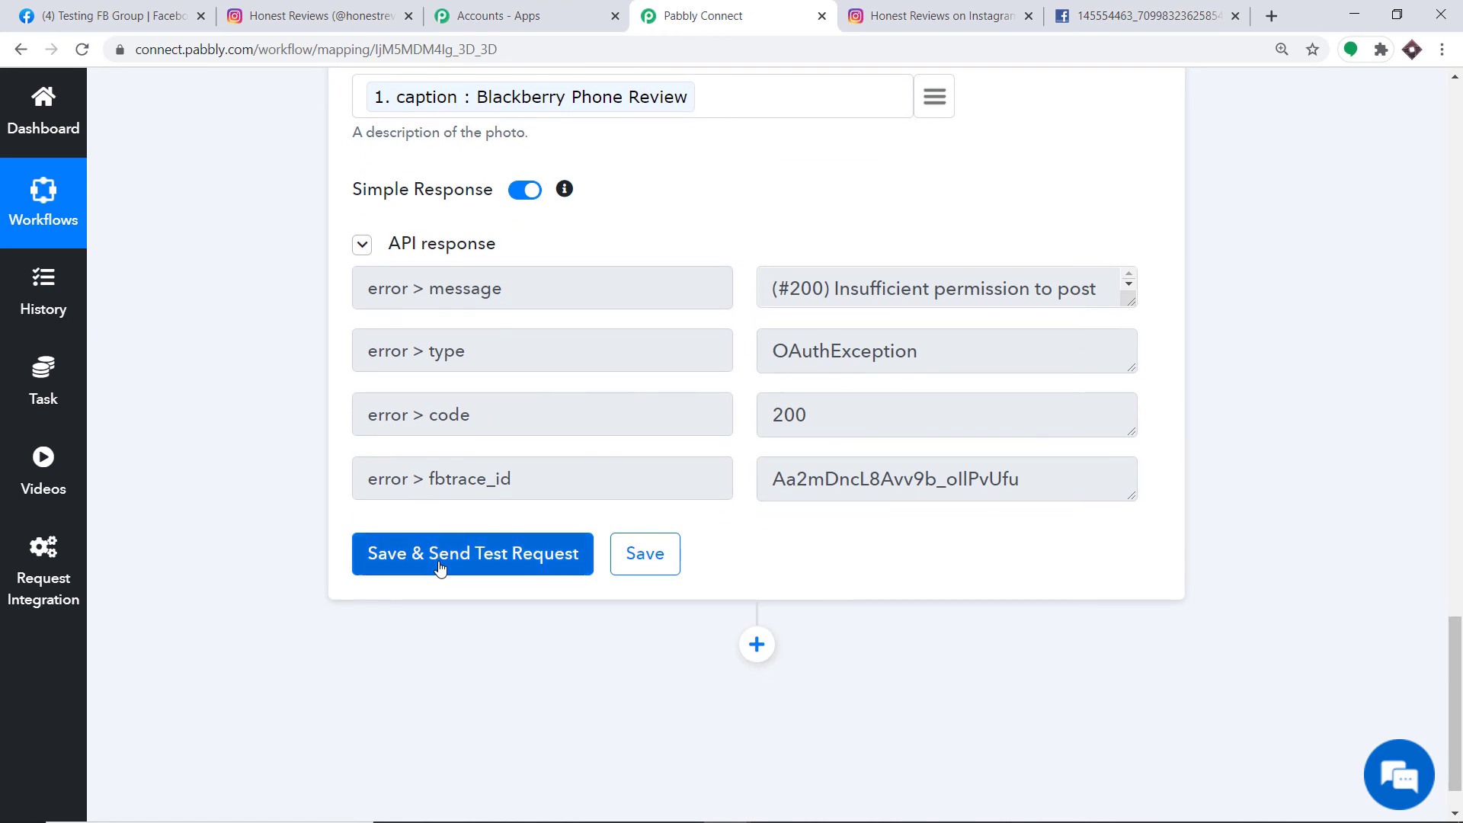
left_click(439, 567)
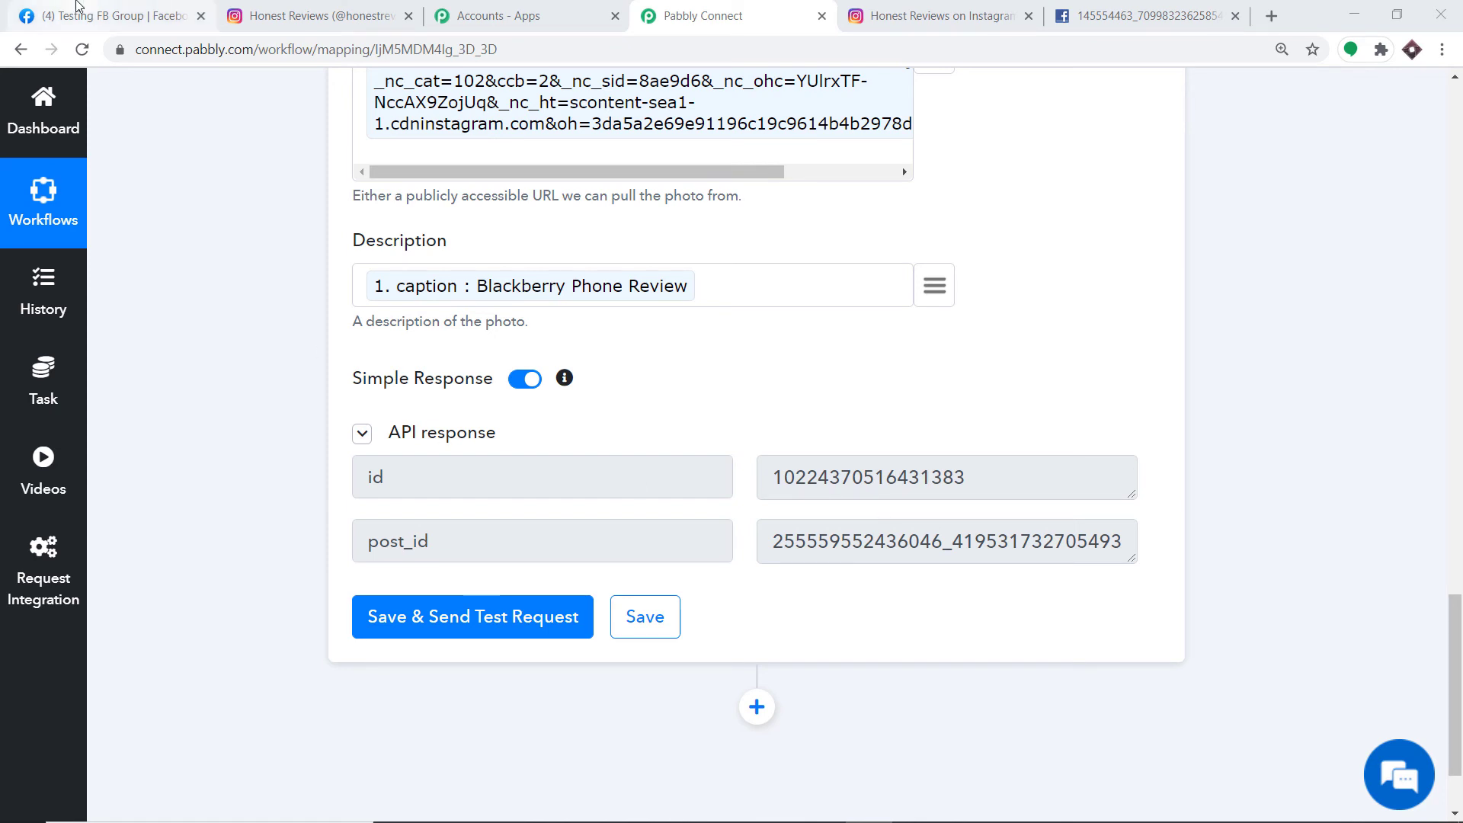
- Close the group apps dialog and reload Testing FB Group to find the Blackberry Phone Review post
left_click(84, 15)
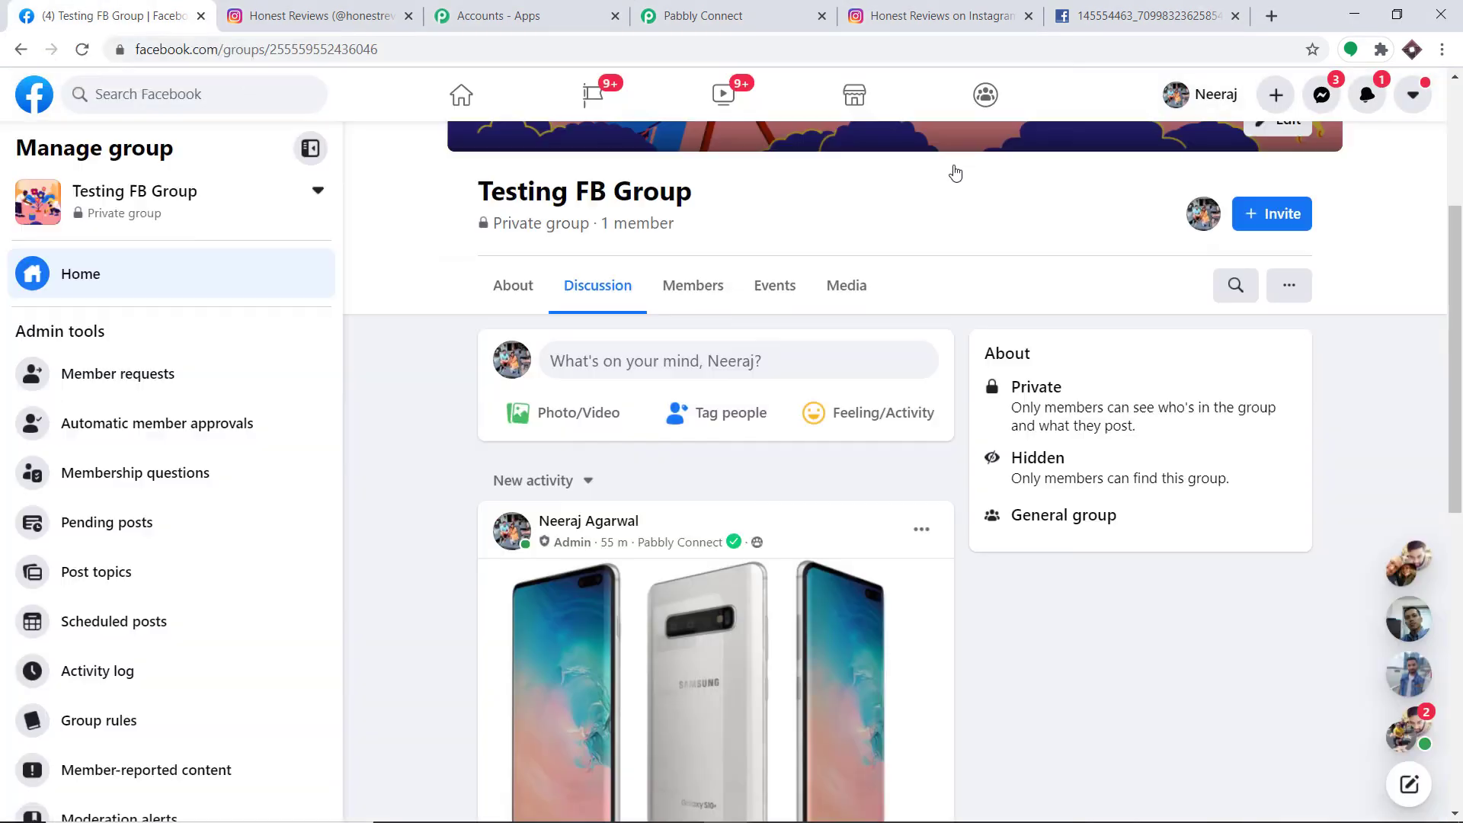
left_click(952, 167)
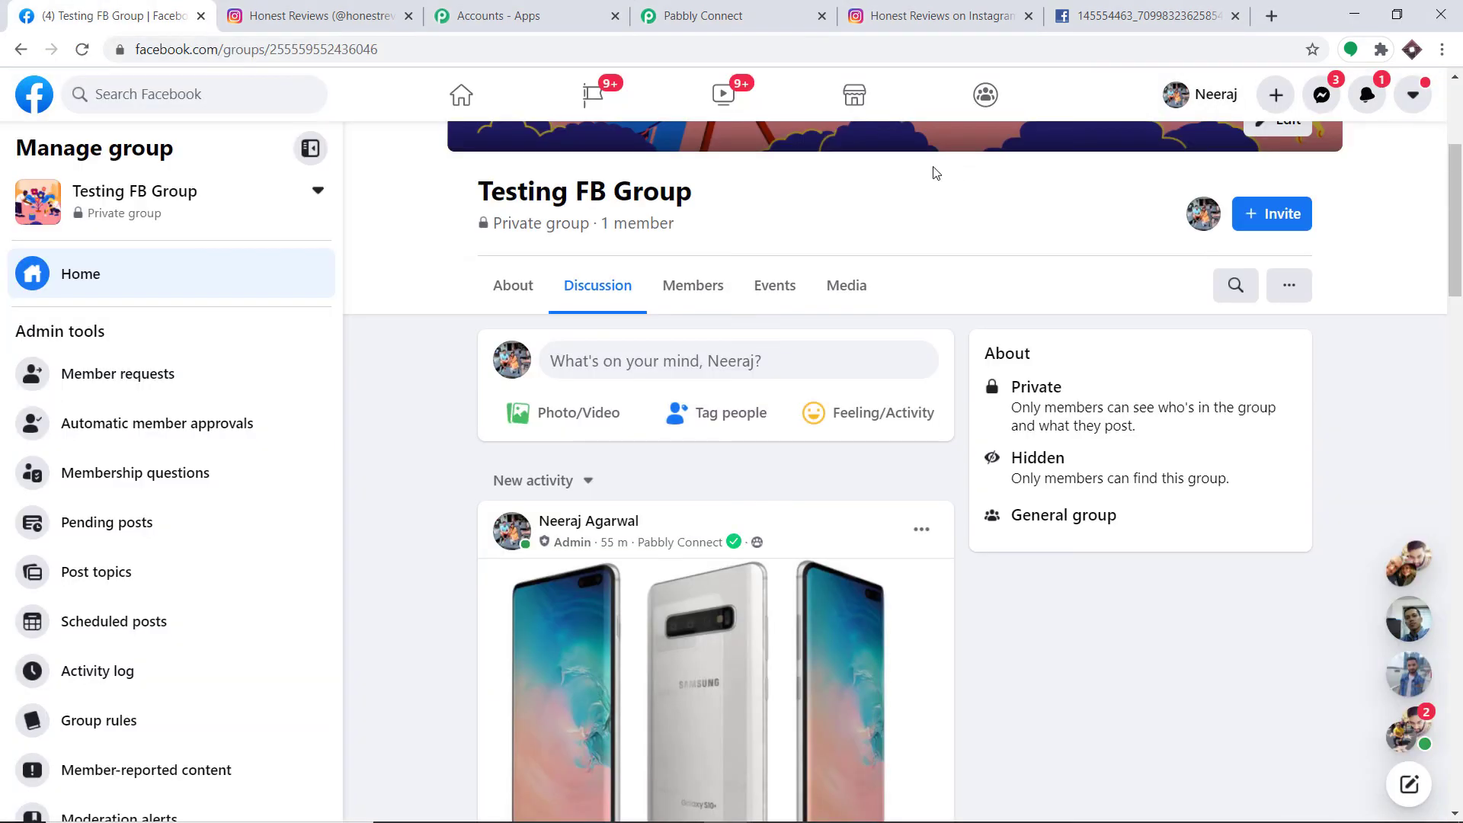
left_click(82, 49)
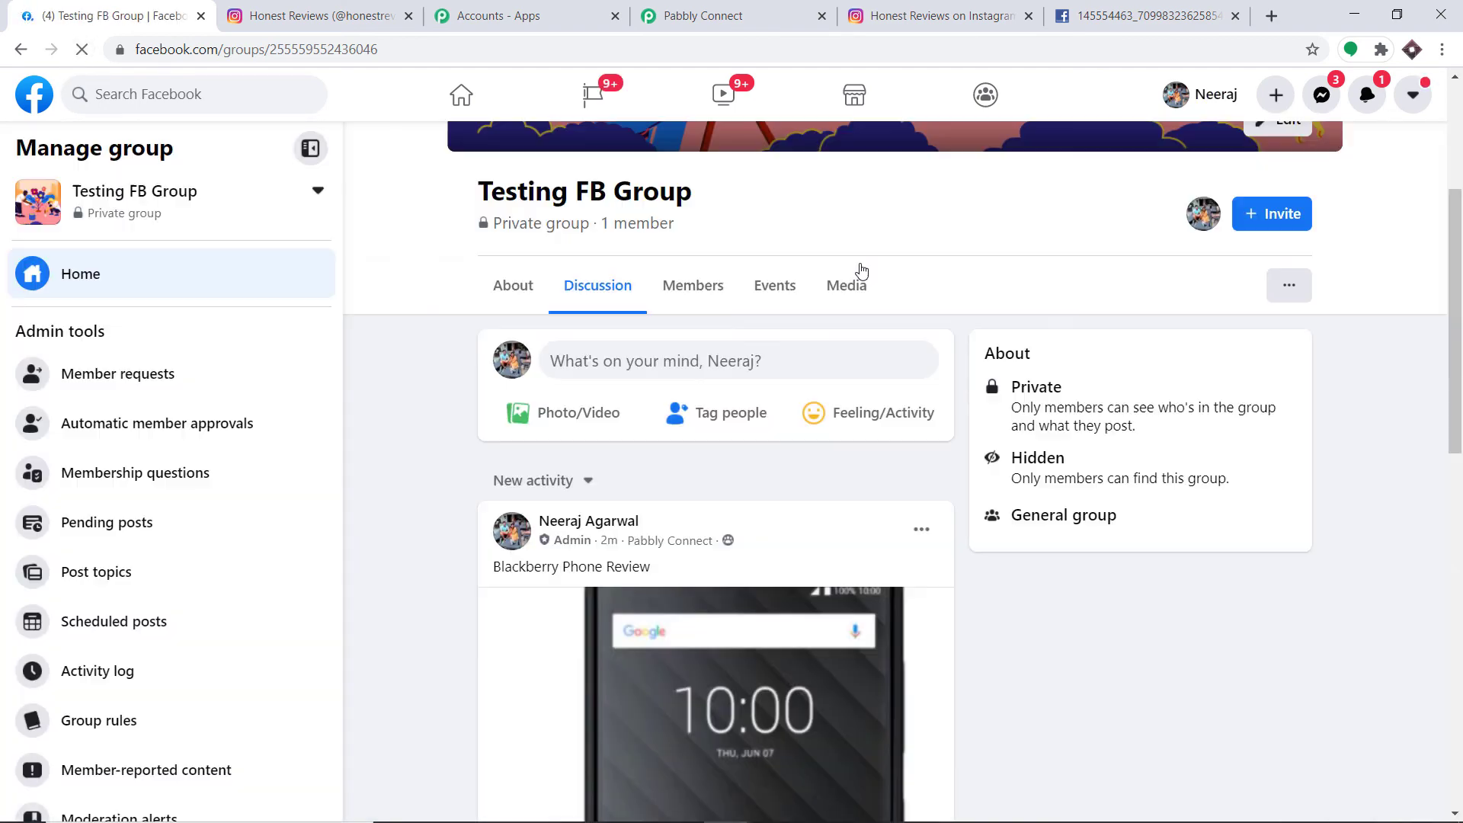
scroll(814, 387, "down", 3)
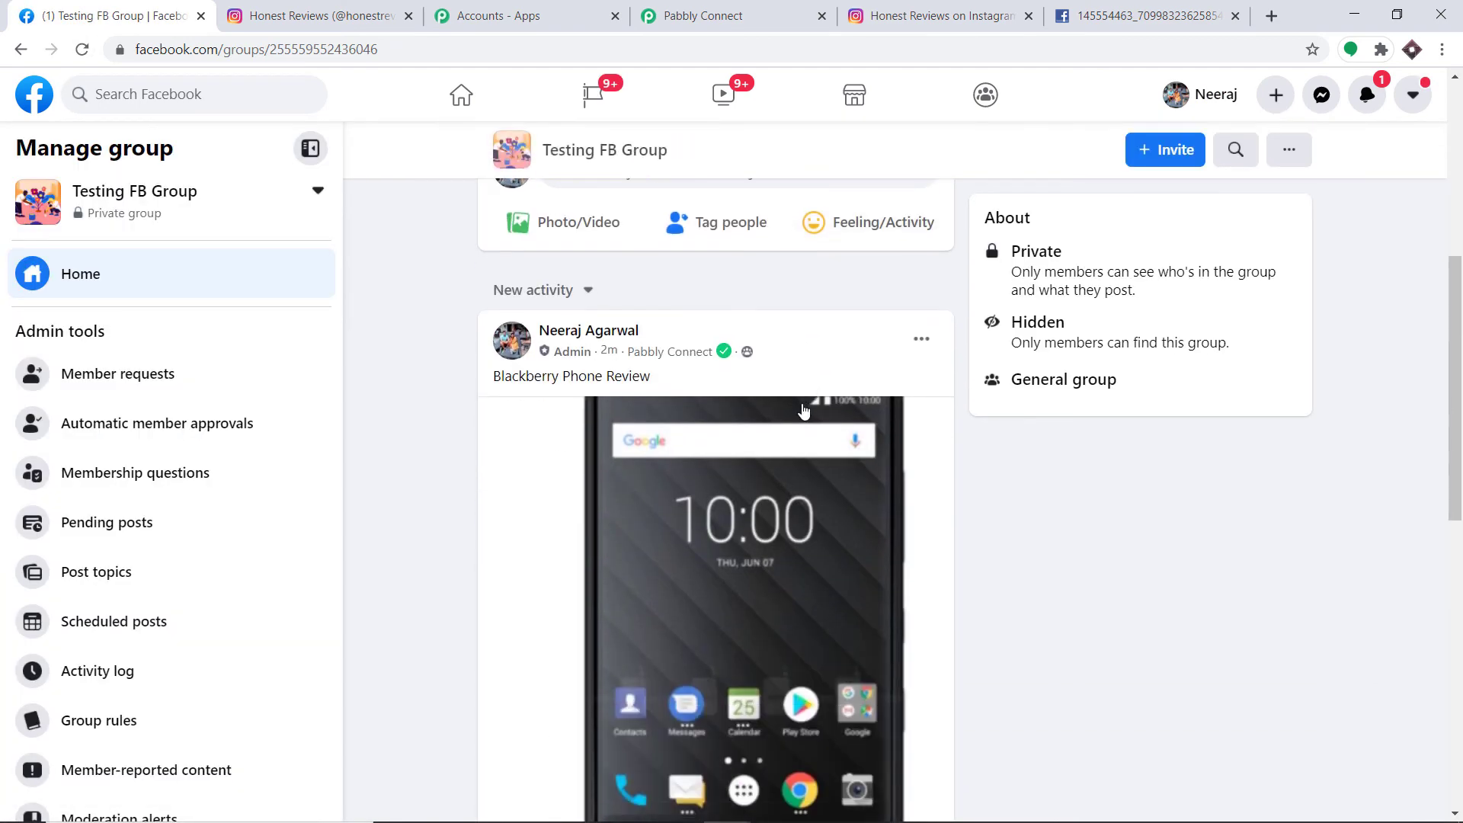
scroll(560, 330, "down", 1)
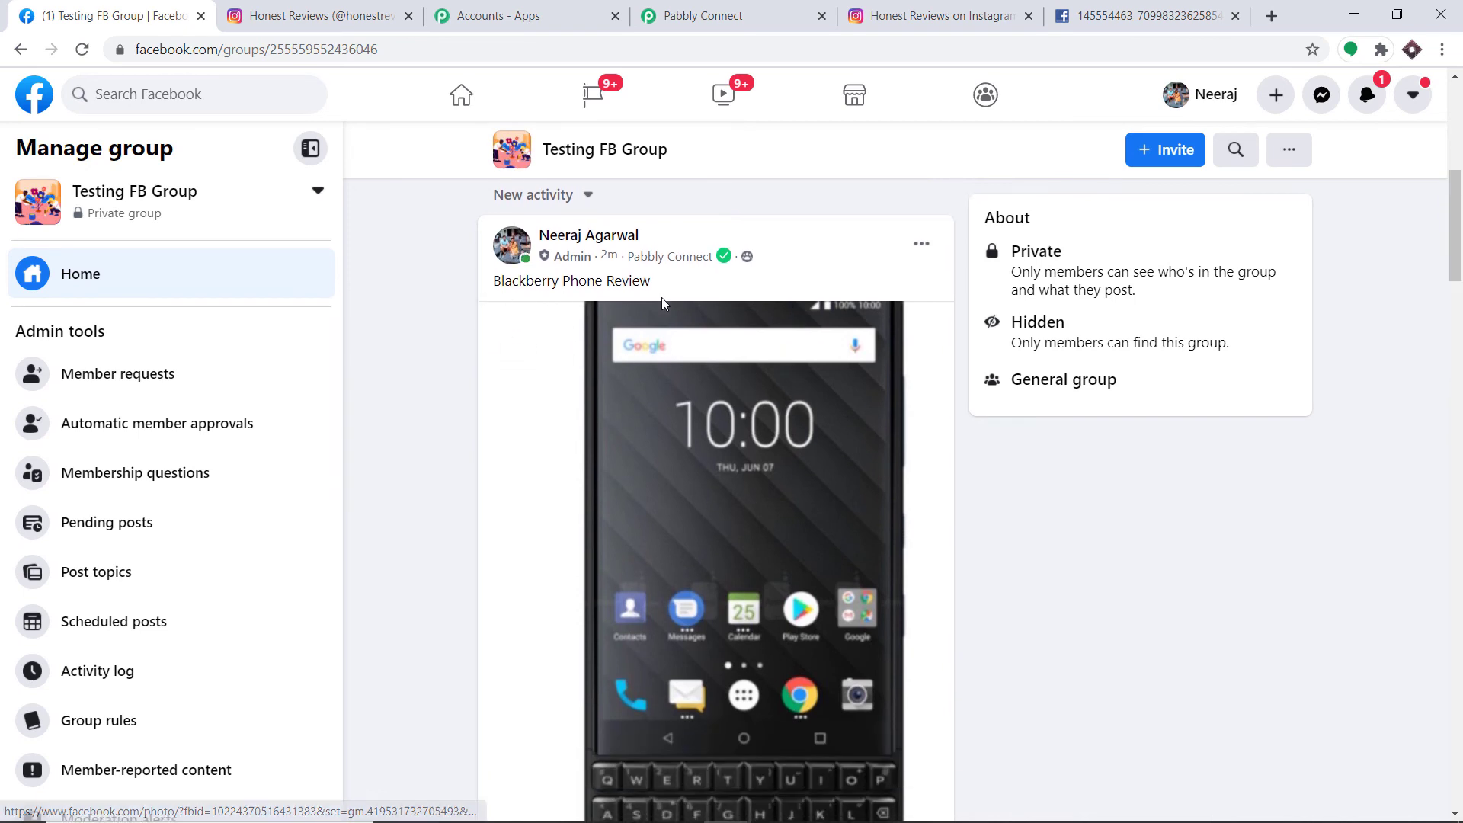
scroll(758, 495, "down", 2)
scroll(758, 493, "up", 1)
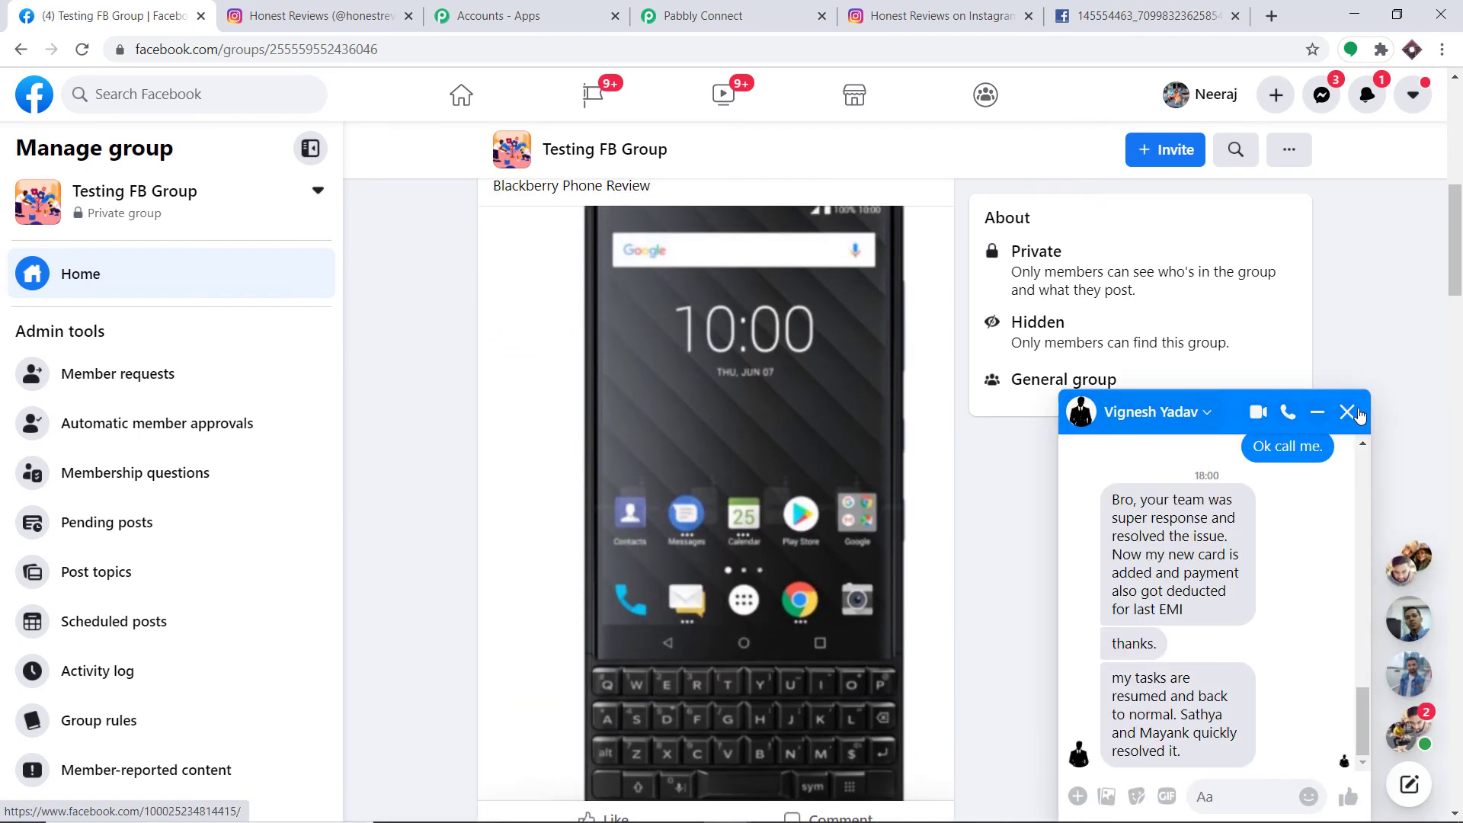
left_click(1347, 416)
scroll(666, 323, "up", 1)
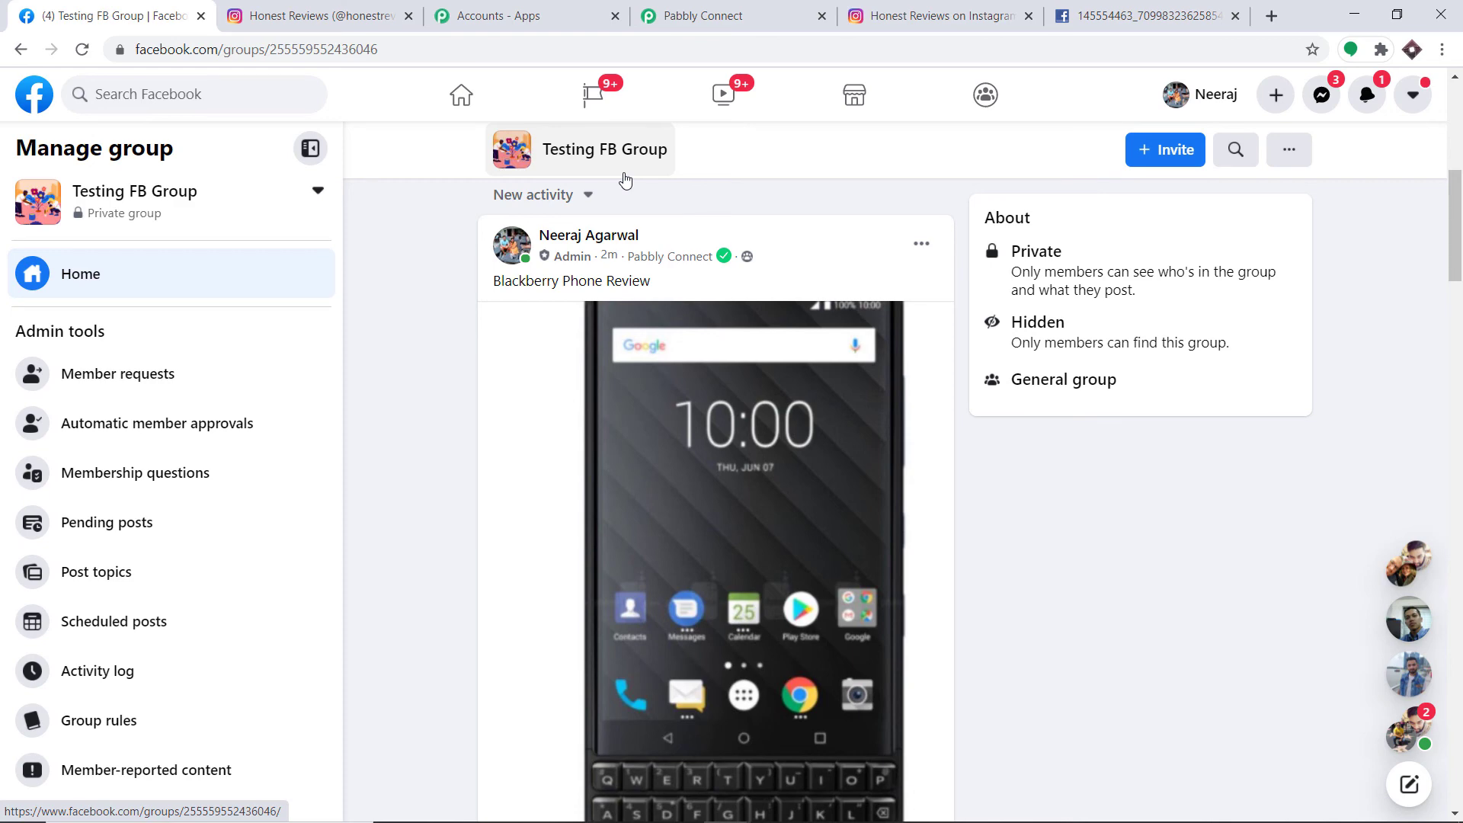
left_click(697, 15)
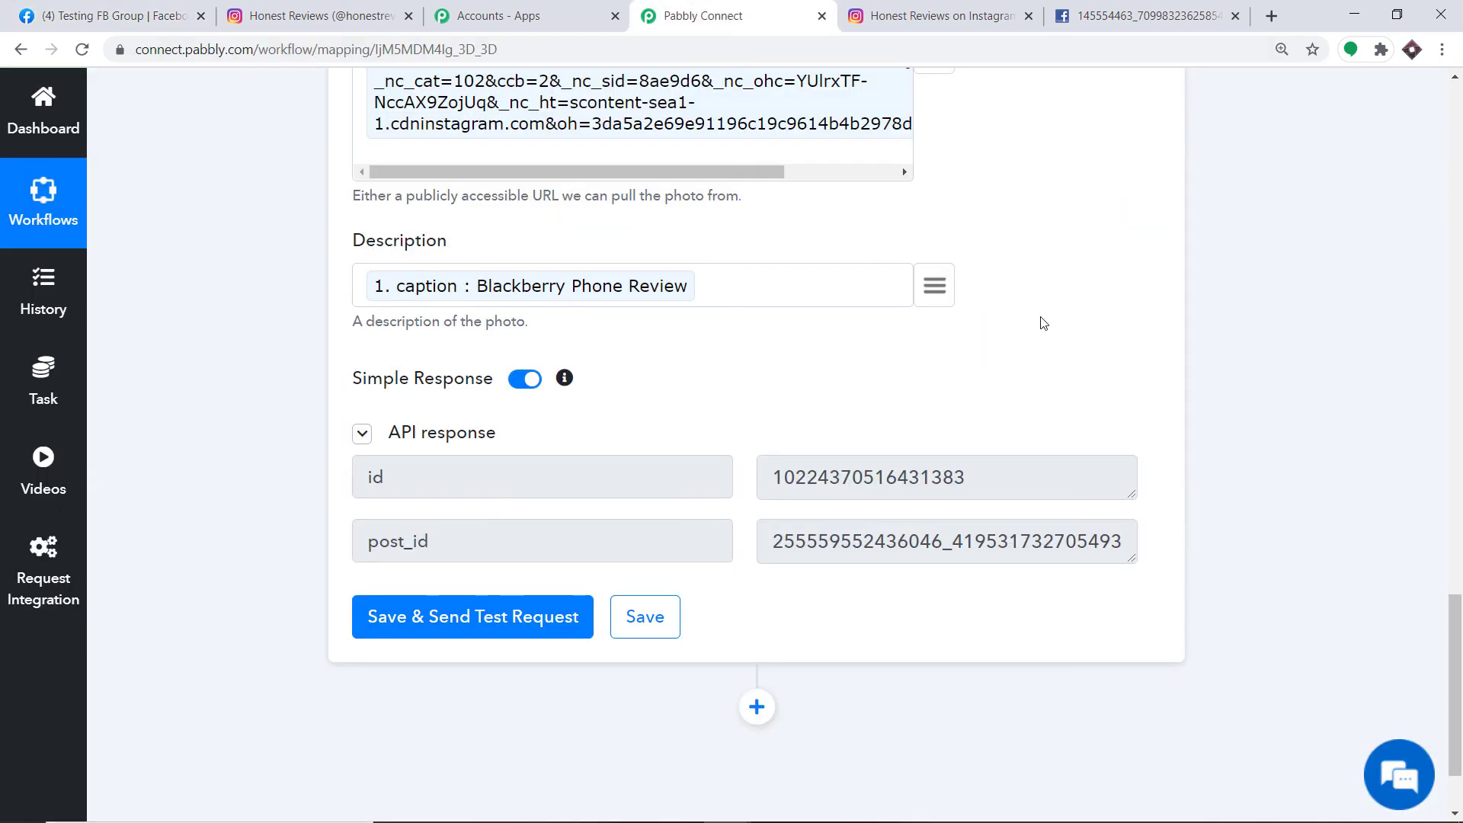
- Collapse the Facebook Groups Post Photo action and the Instagram New Media Posted trigger panels
scroll(1461, 396, "up", 9)
left_click(676, 261)
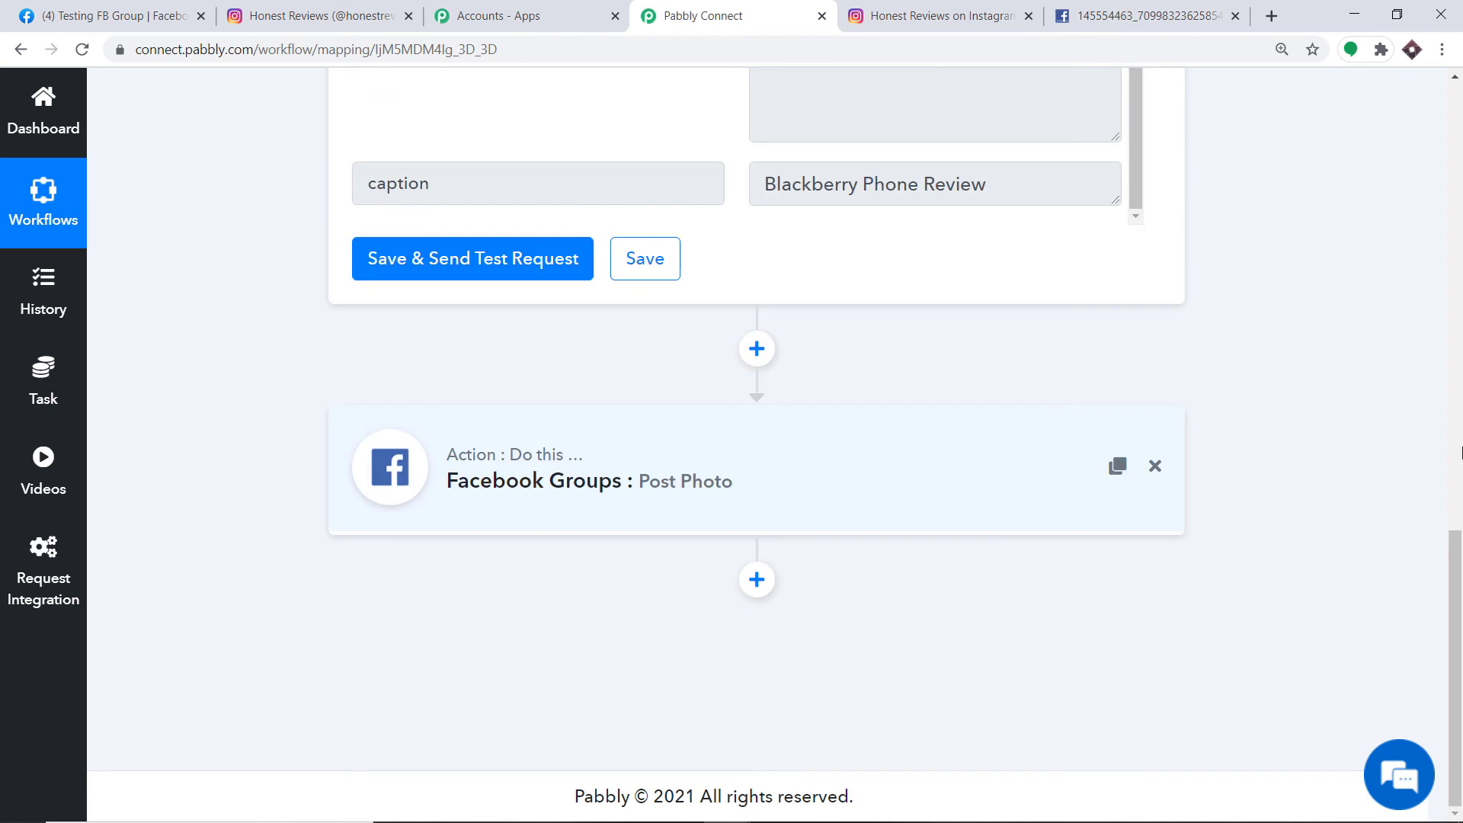
scroll(1460, 481, "up", 6)
scroll(1460, 482, "up", 5)
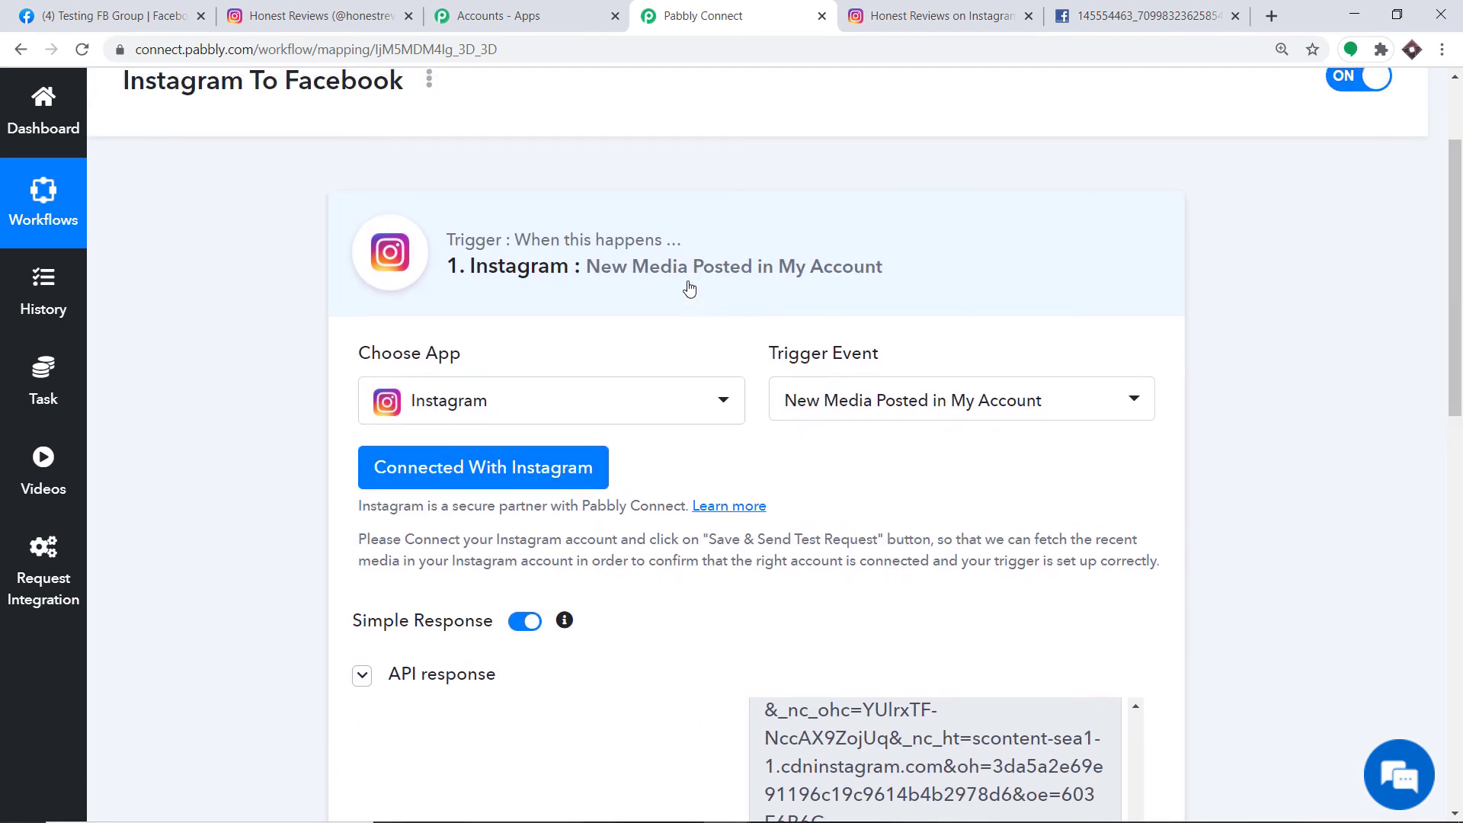
left_click(1032, 302)
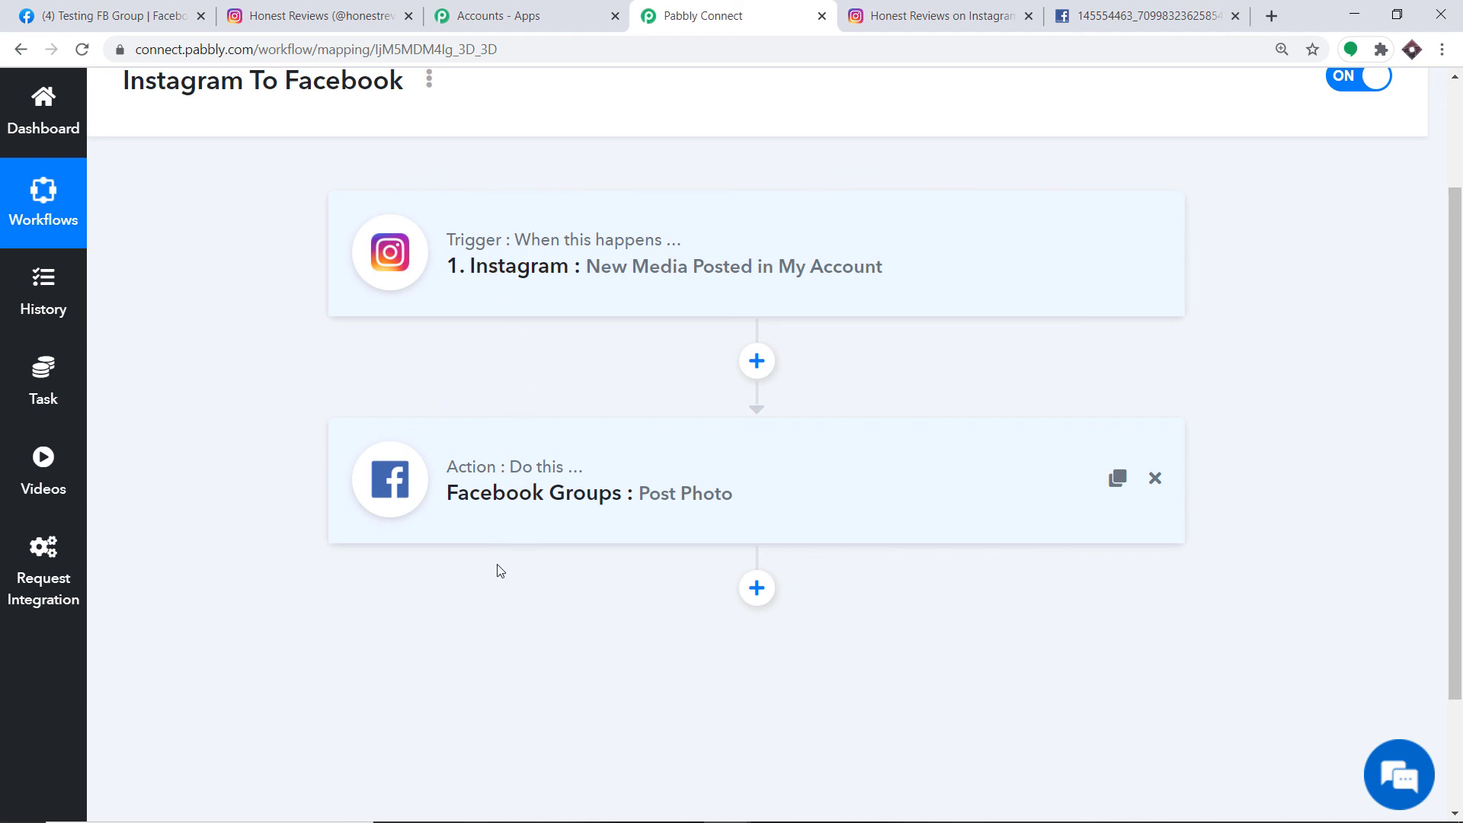
left_click(325, 8)
- View the newly posted Sony Camera Review photo in the Instagram home feed
left_click(1432, 98)
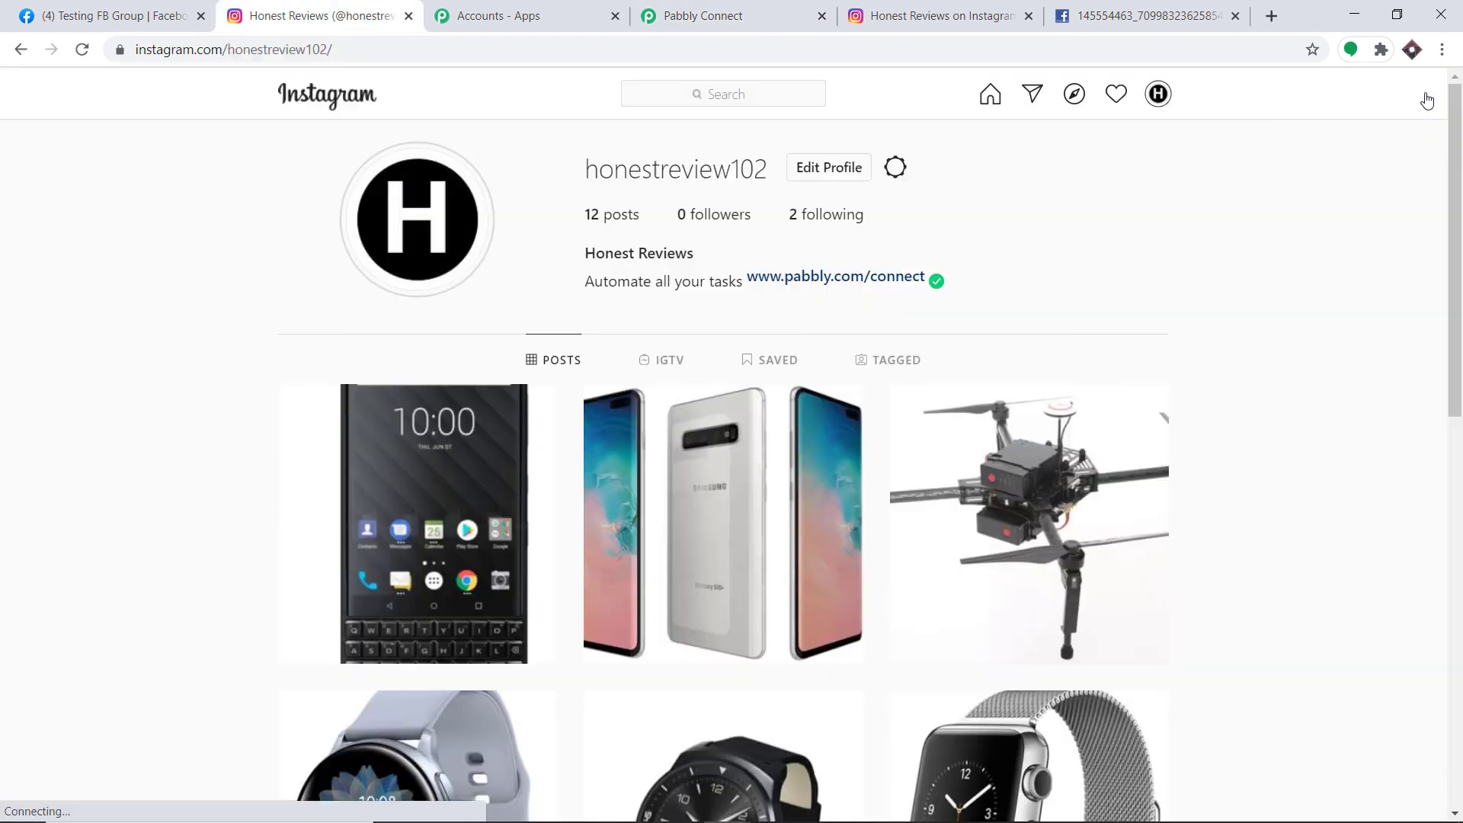
left_click(990, 94)
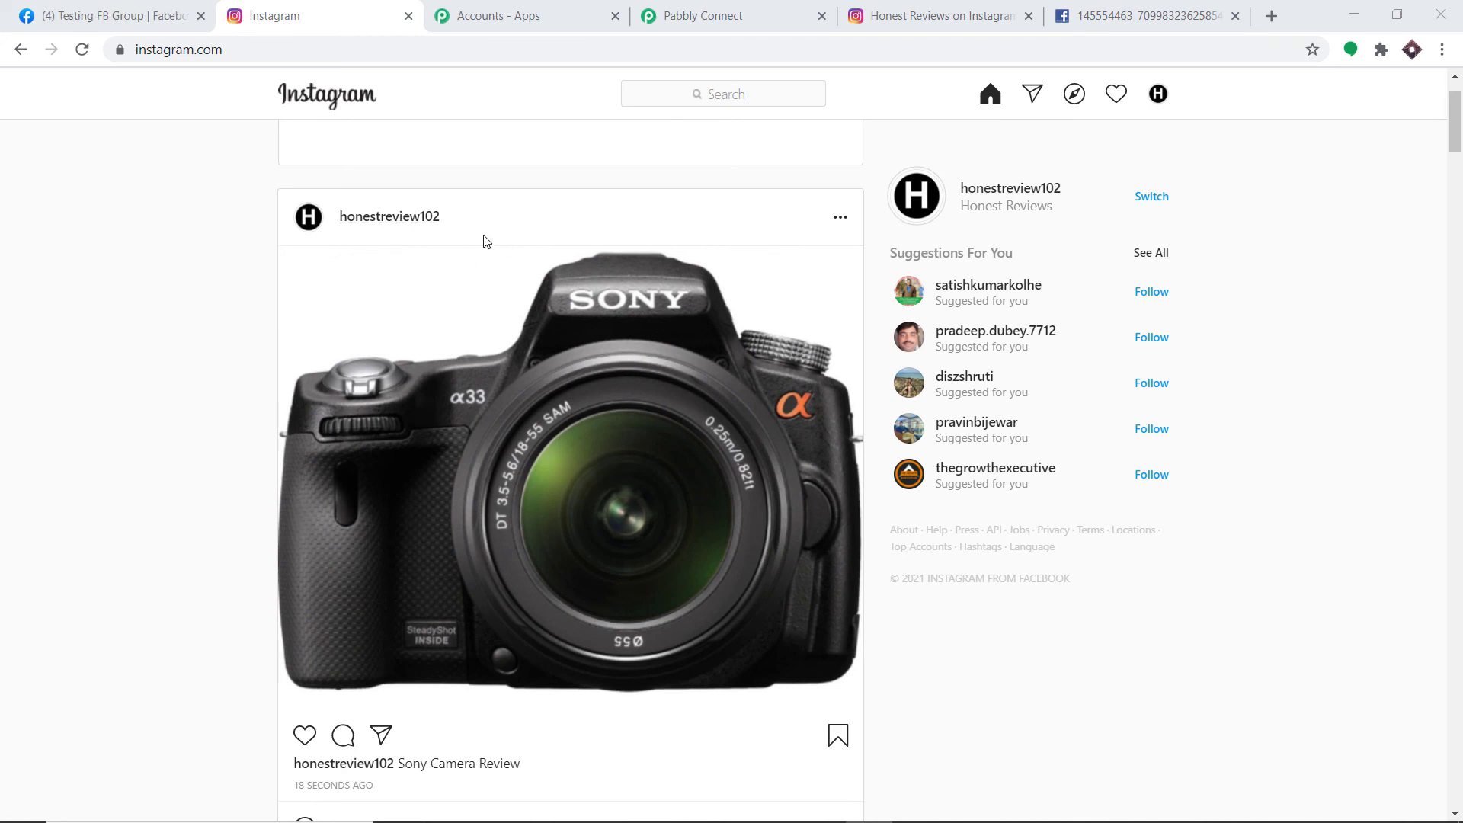
scroll(512, 261, "down", 1)
scroll(518, 274, "down", 2)
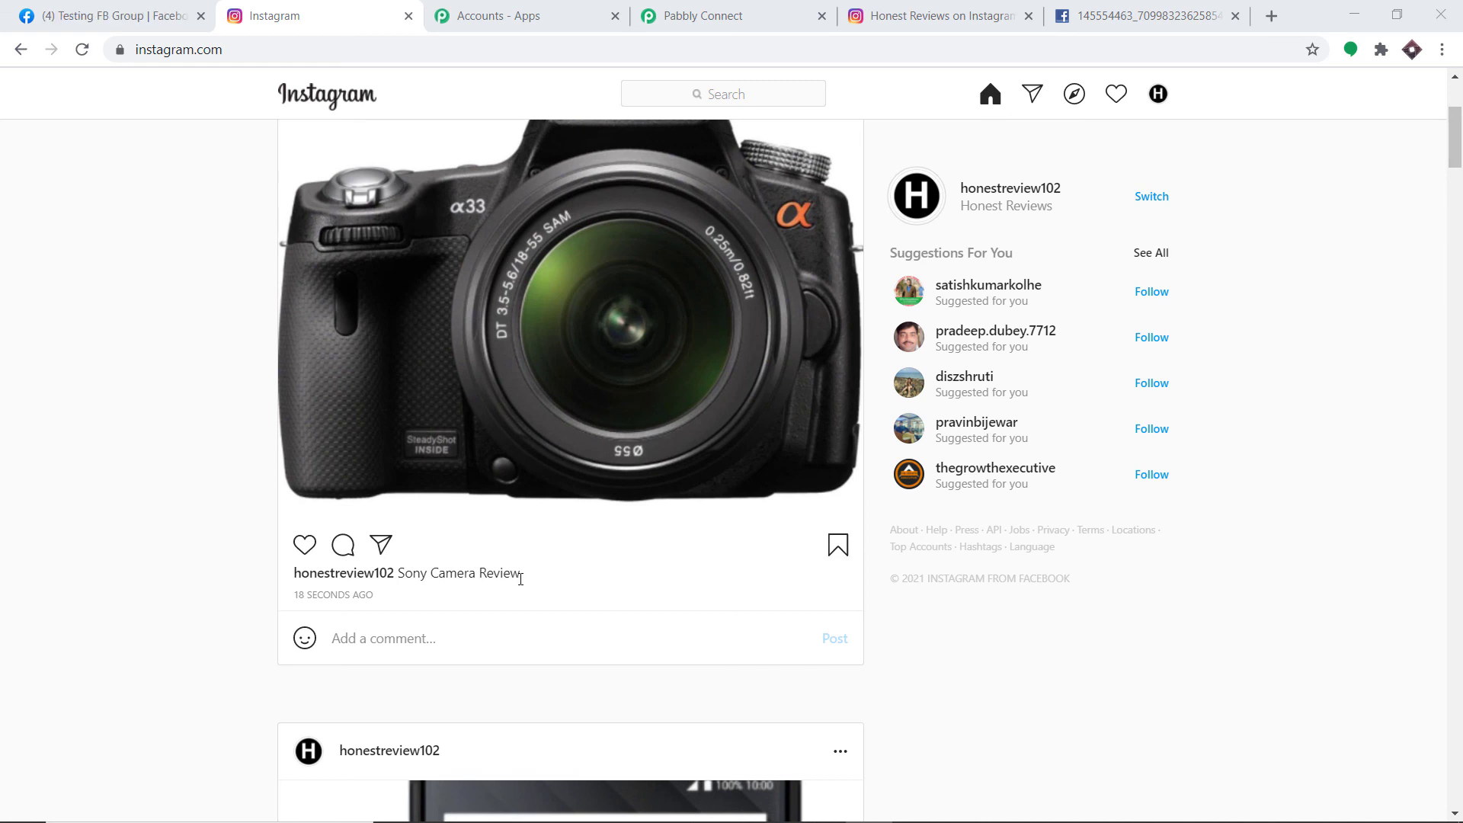
- Reload the Testing FB Group feed to confirm the Sony Camera Review post appears
left_click(118, 11)
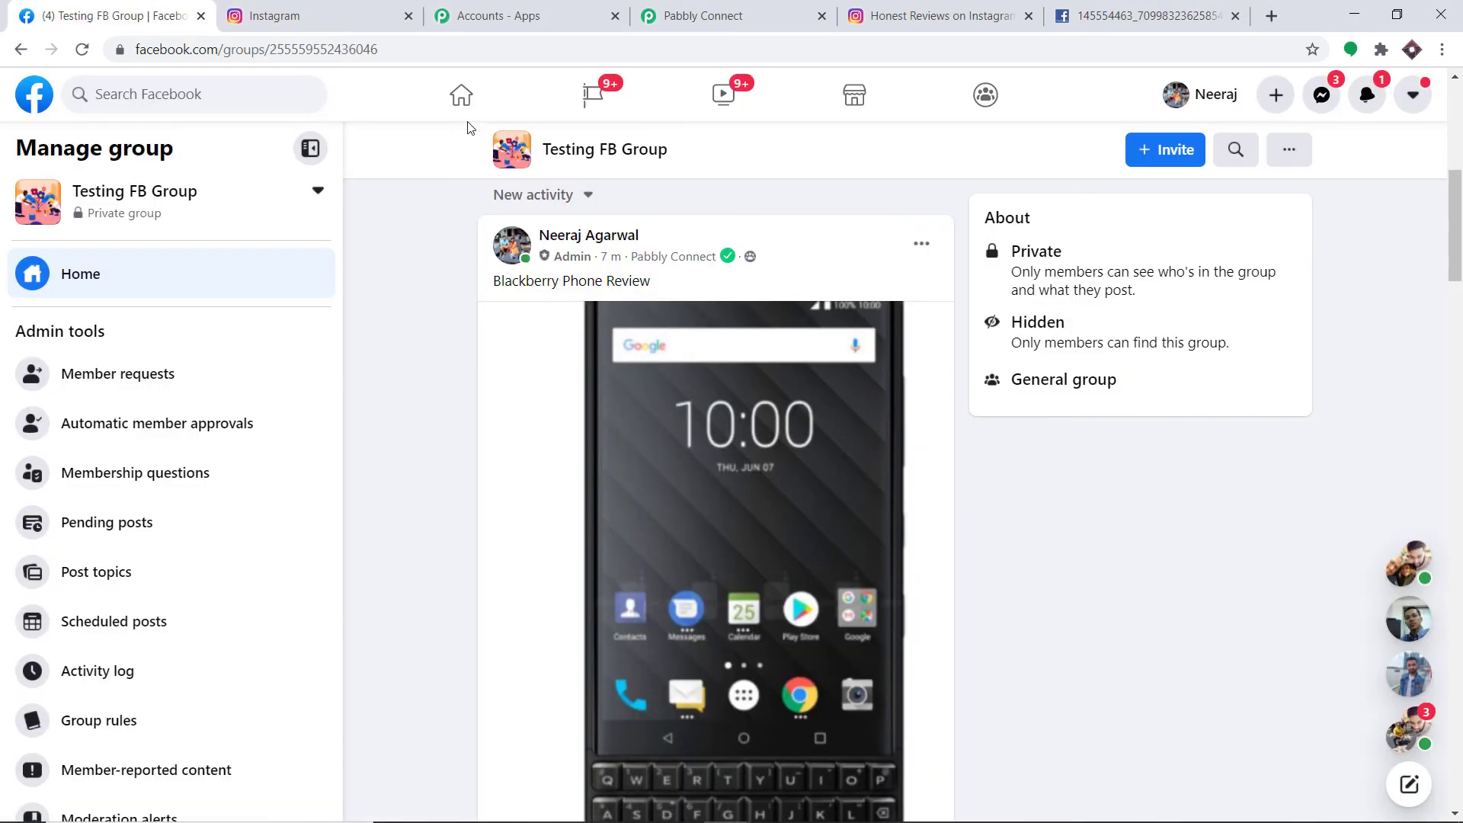
left_click(81, 48)
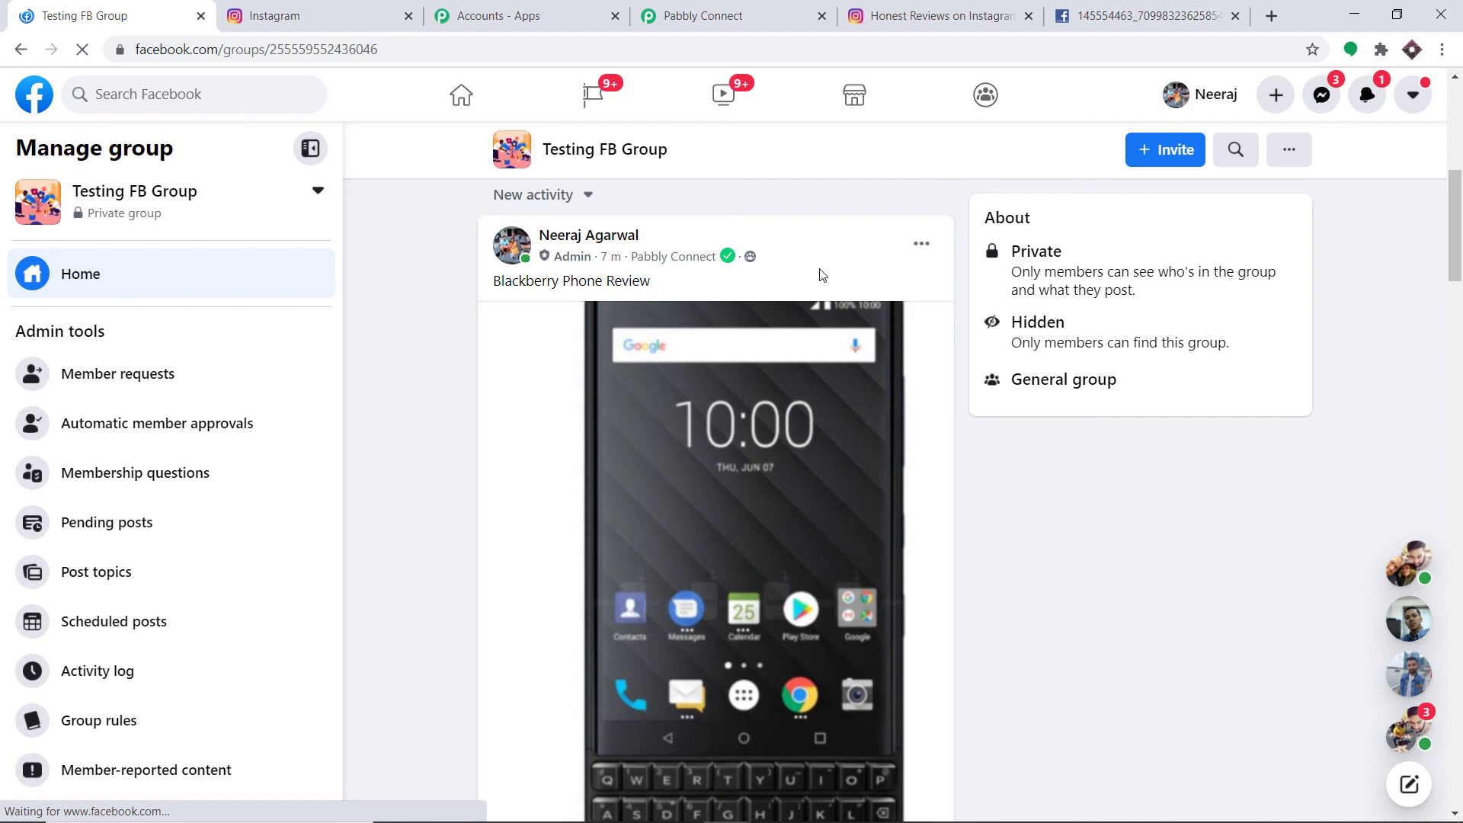
scroll(633, 309, "down", 1)
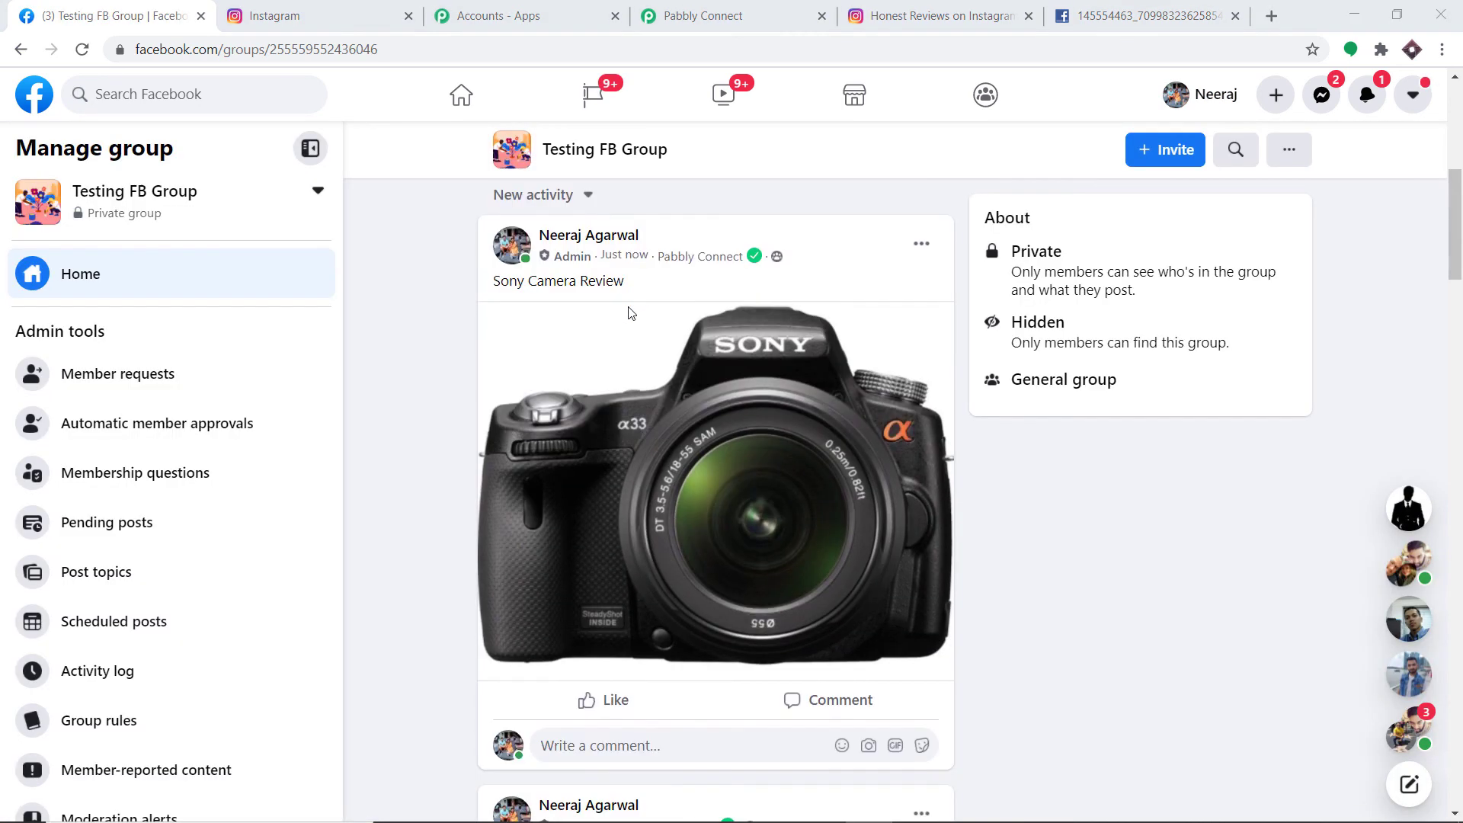